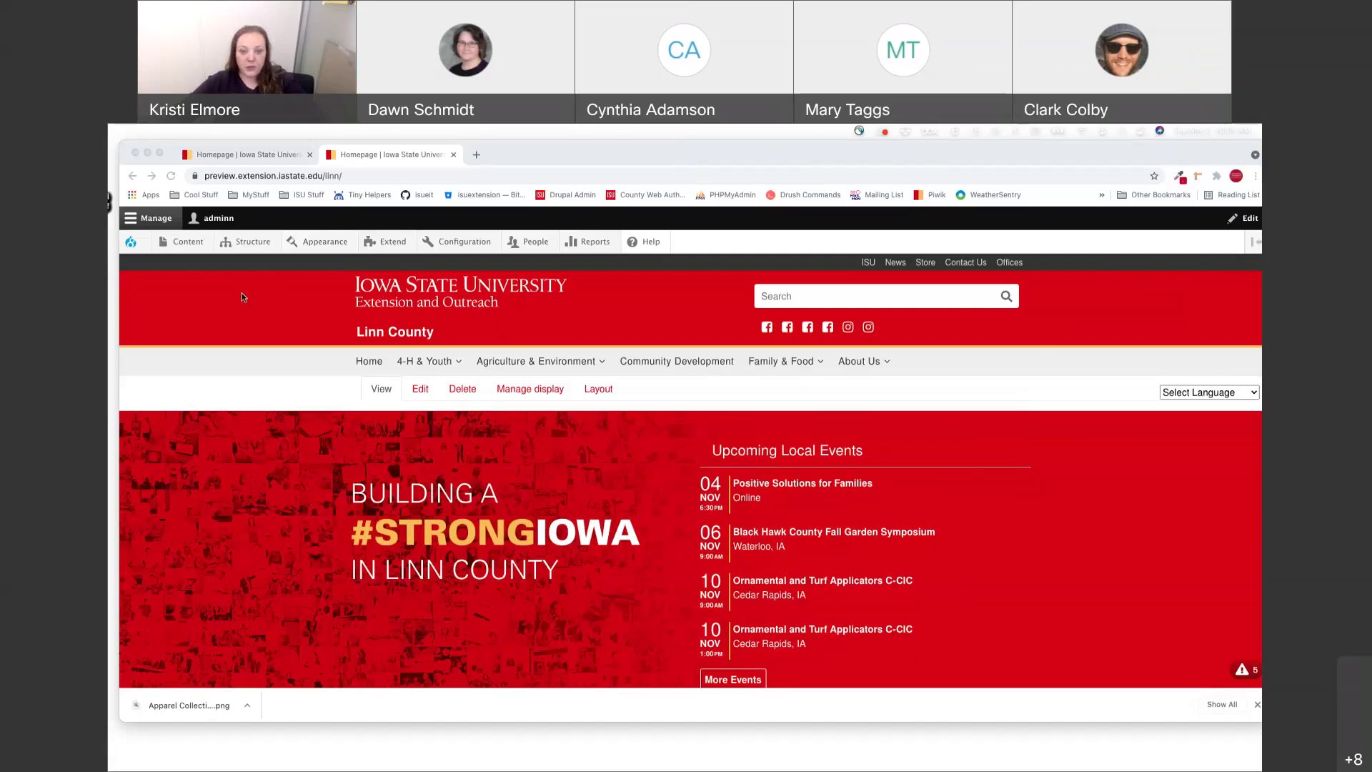
# - Start a new Landing Page from the Content > Add content menu
pyautogui.click(189, 290)
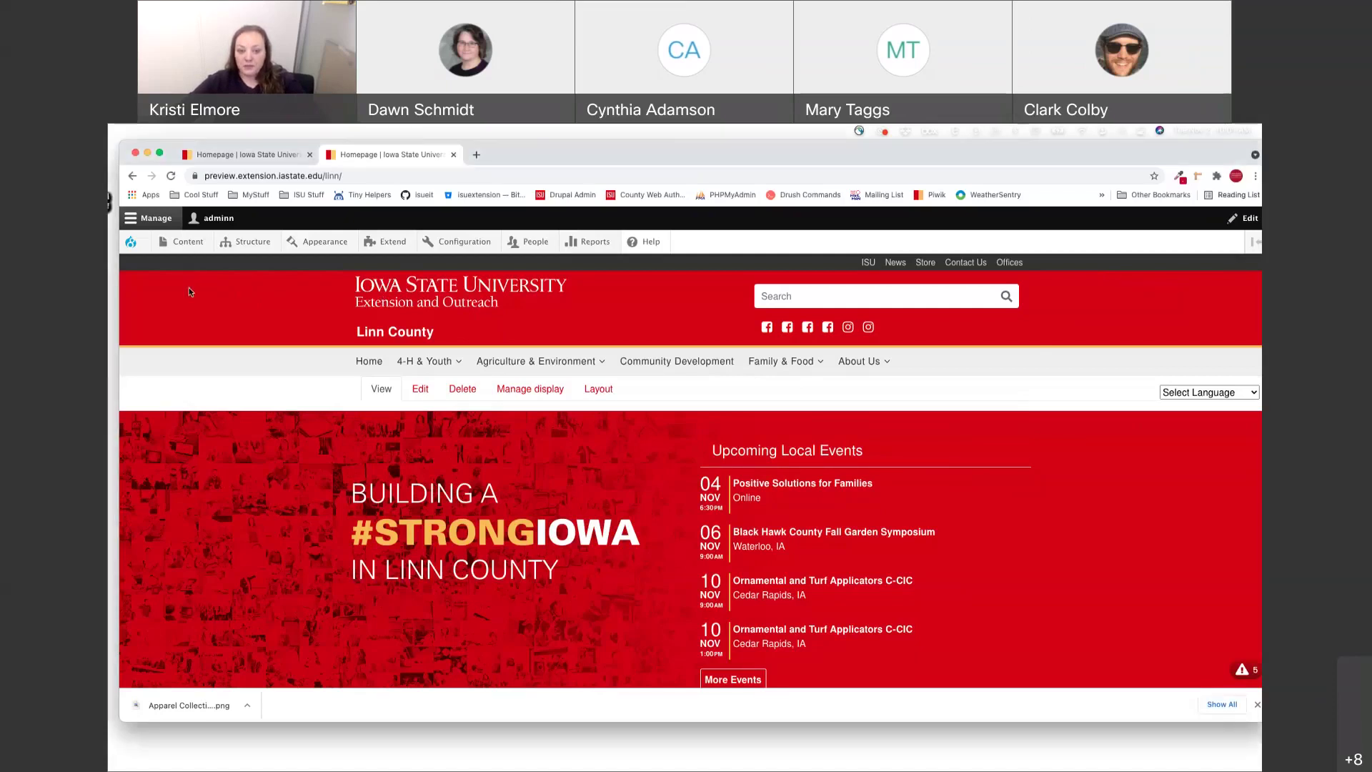
pyautogui.moveTo(188, 242)
pyautogui.moveTo(248, 266)
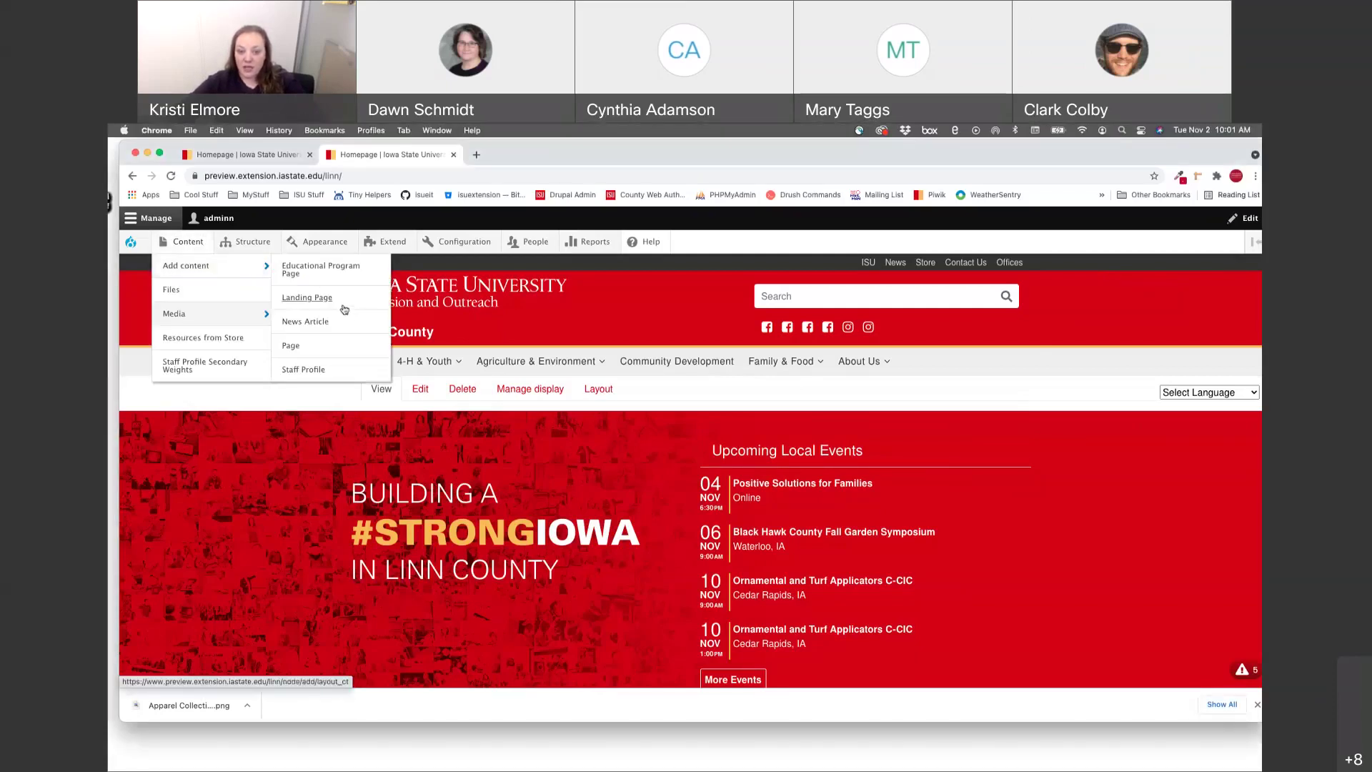
pyautogui.click(307, 297)
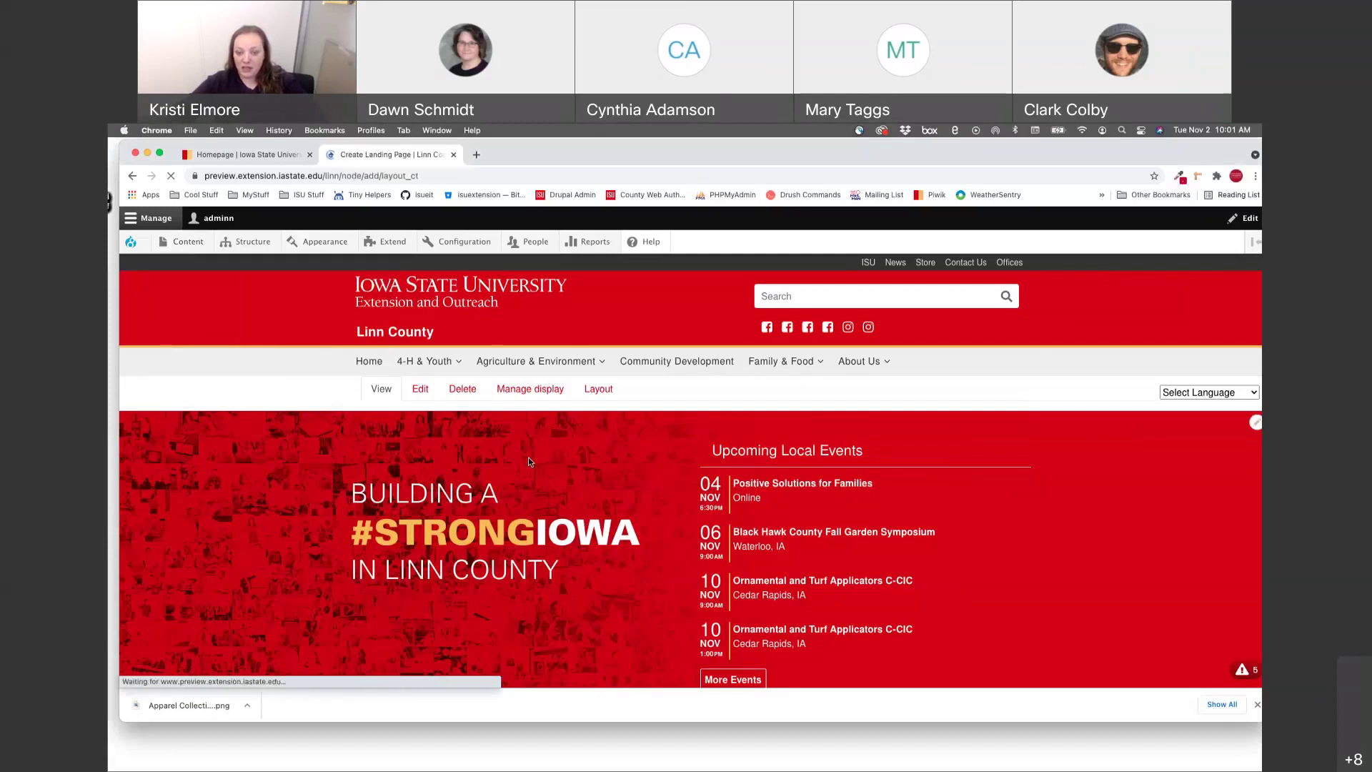
# - Switch to creating a basic Page via Content > Add content > Page
pyautogui.moveTo(188, 241)
pyautogui.moveTo(215, 266)
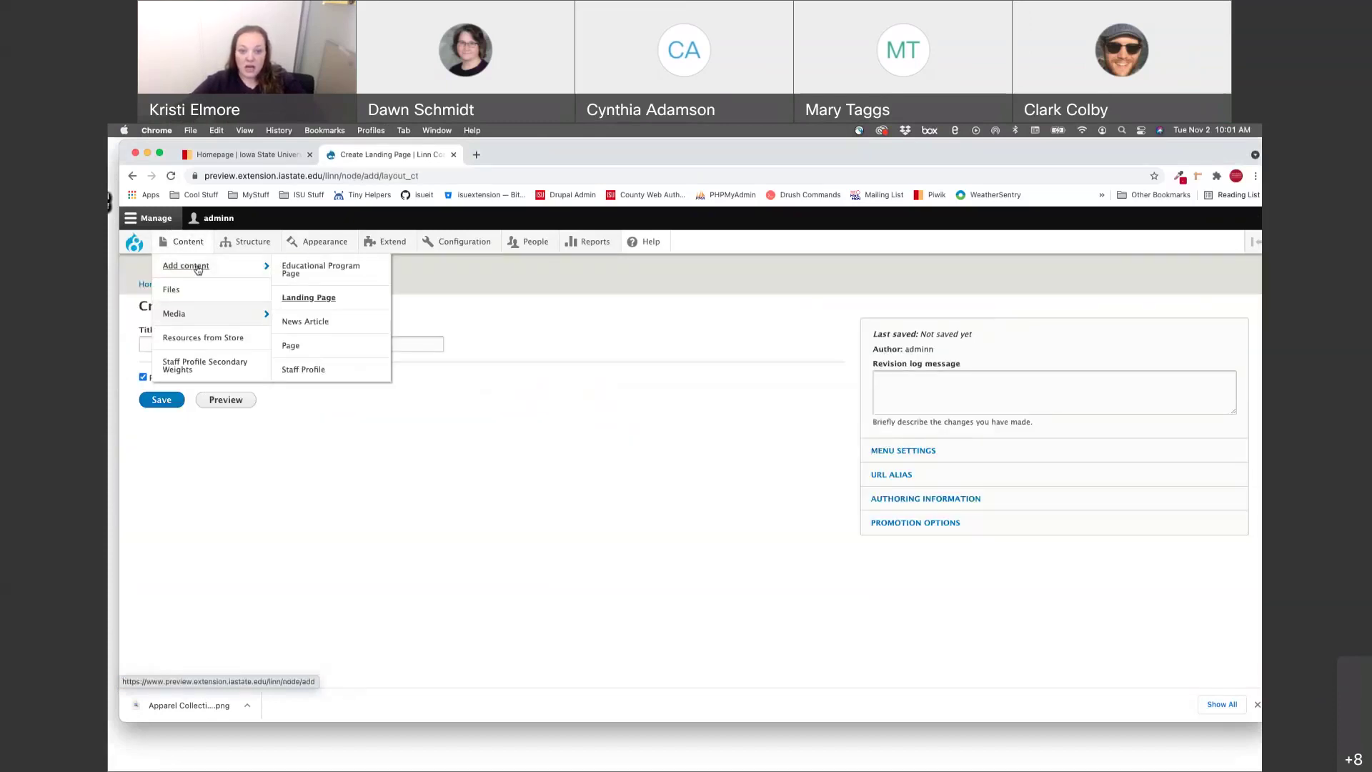
pyautogui.click(337, 346)
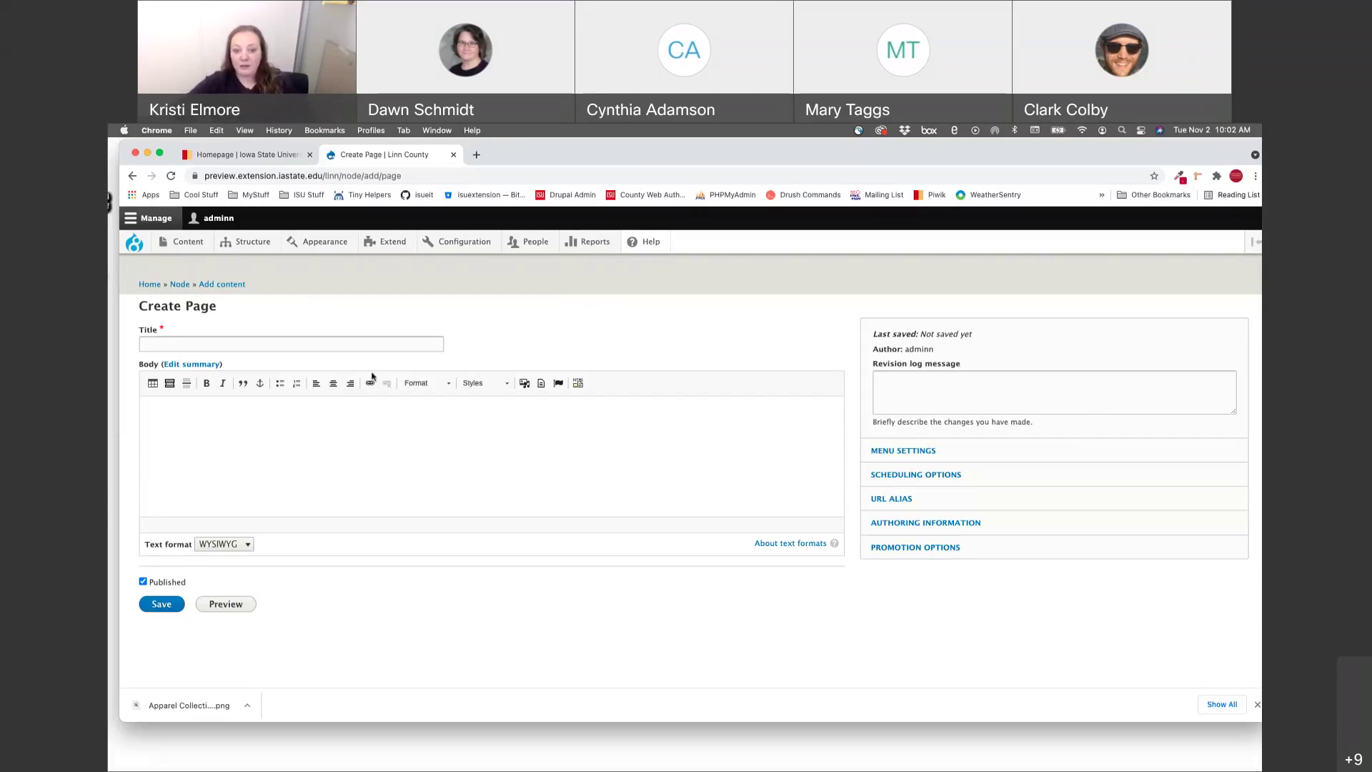
pyautogui.click(168, 424)
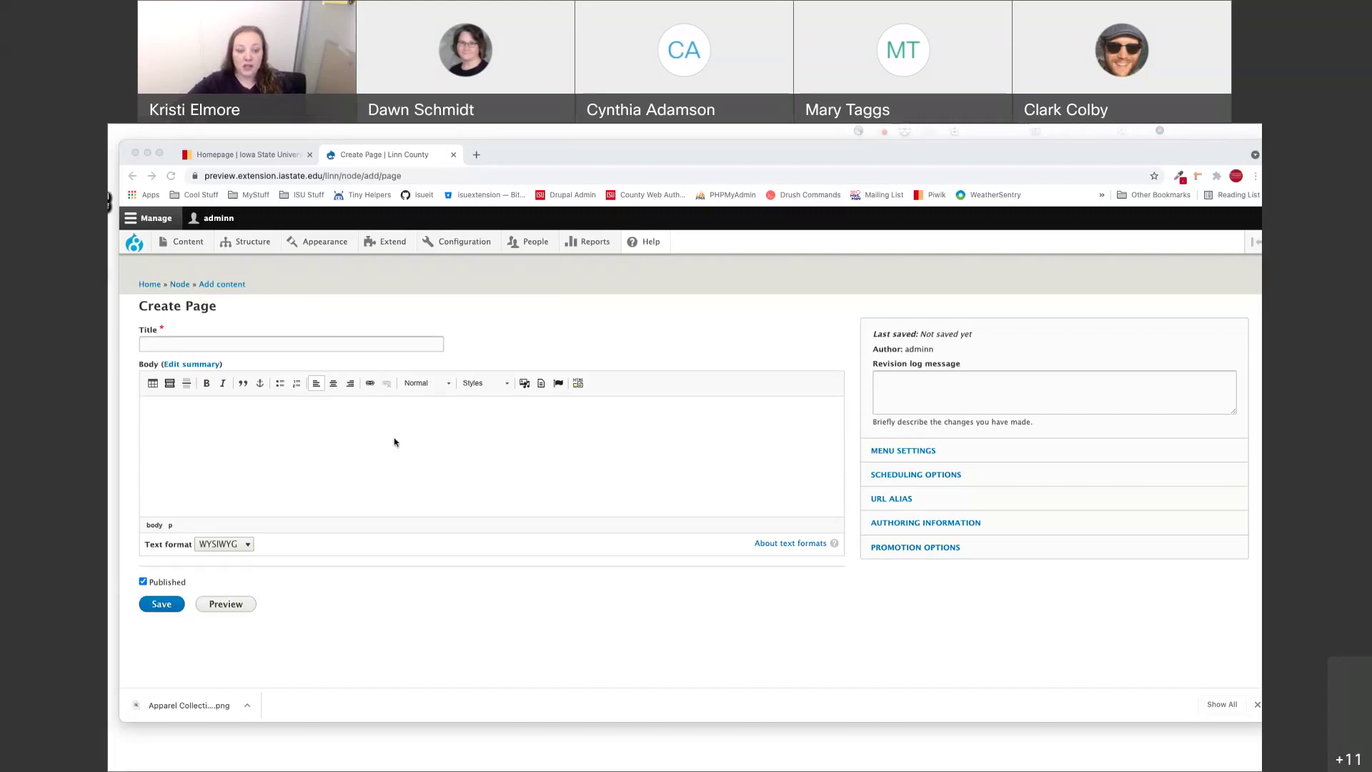
pyautogui.click(273, 445)
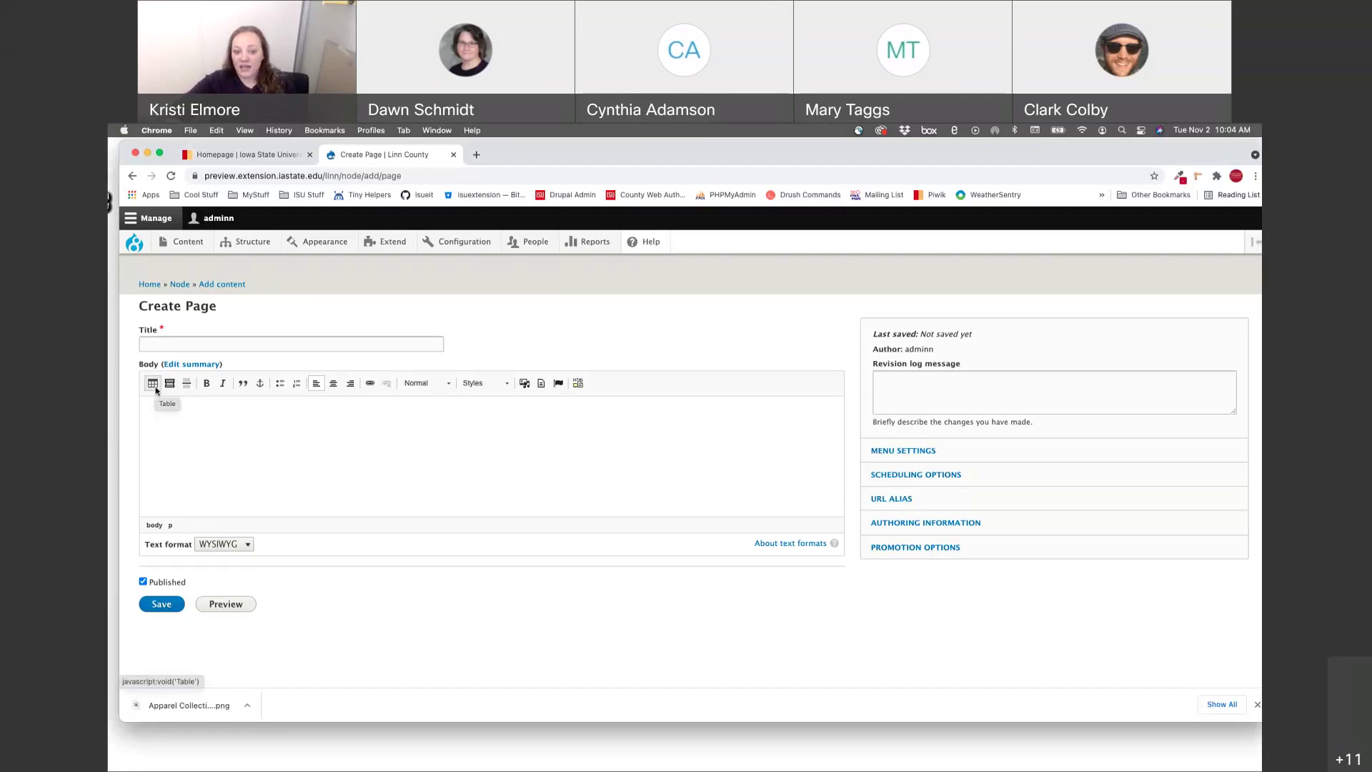
# - Bring up Table Properties for a 3-row, 2-column body table and review the Headers choices
pyautogui.click(153, 384)
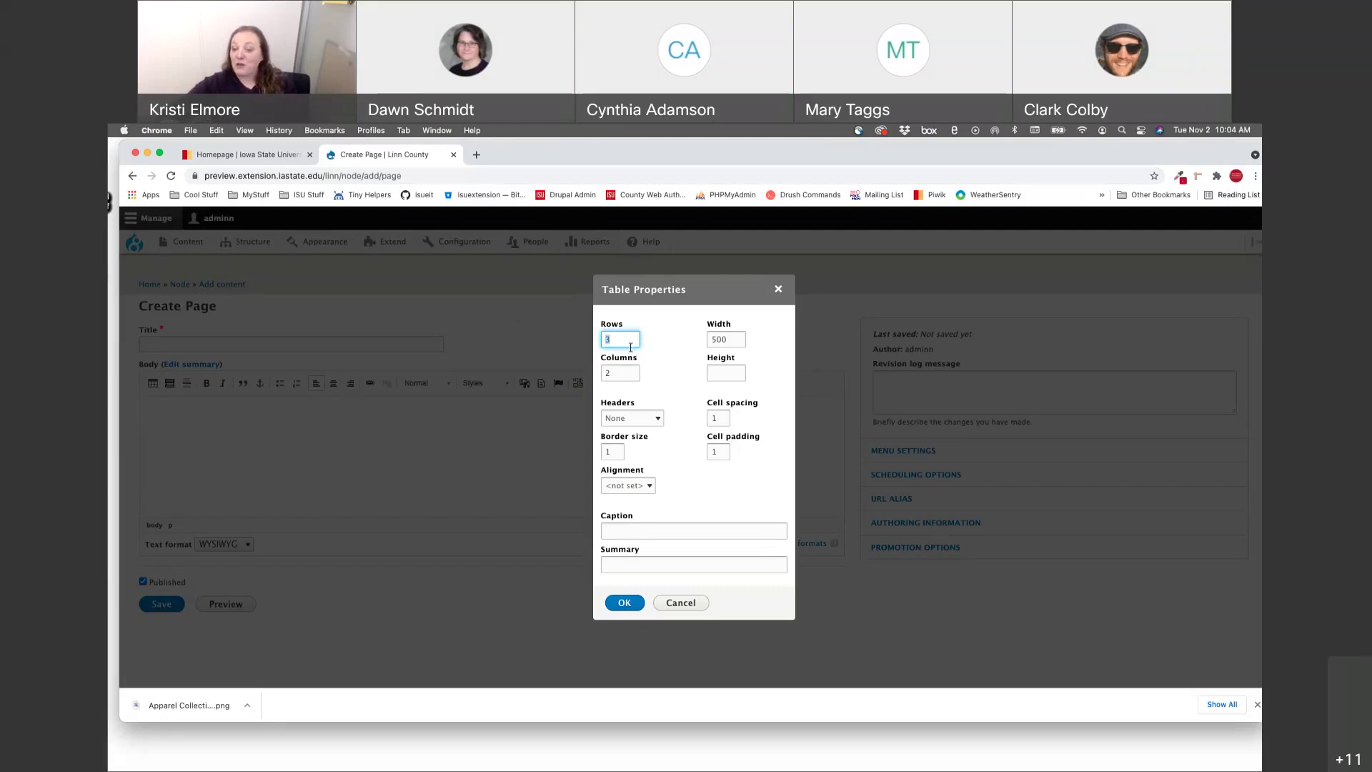
pyautogui.click(622, 372)
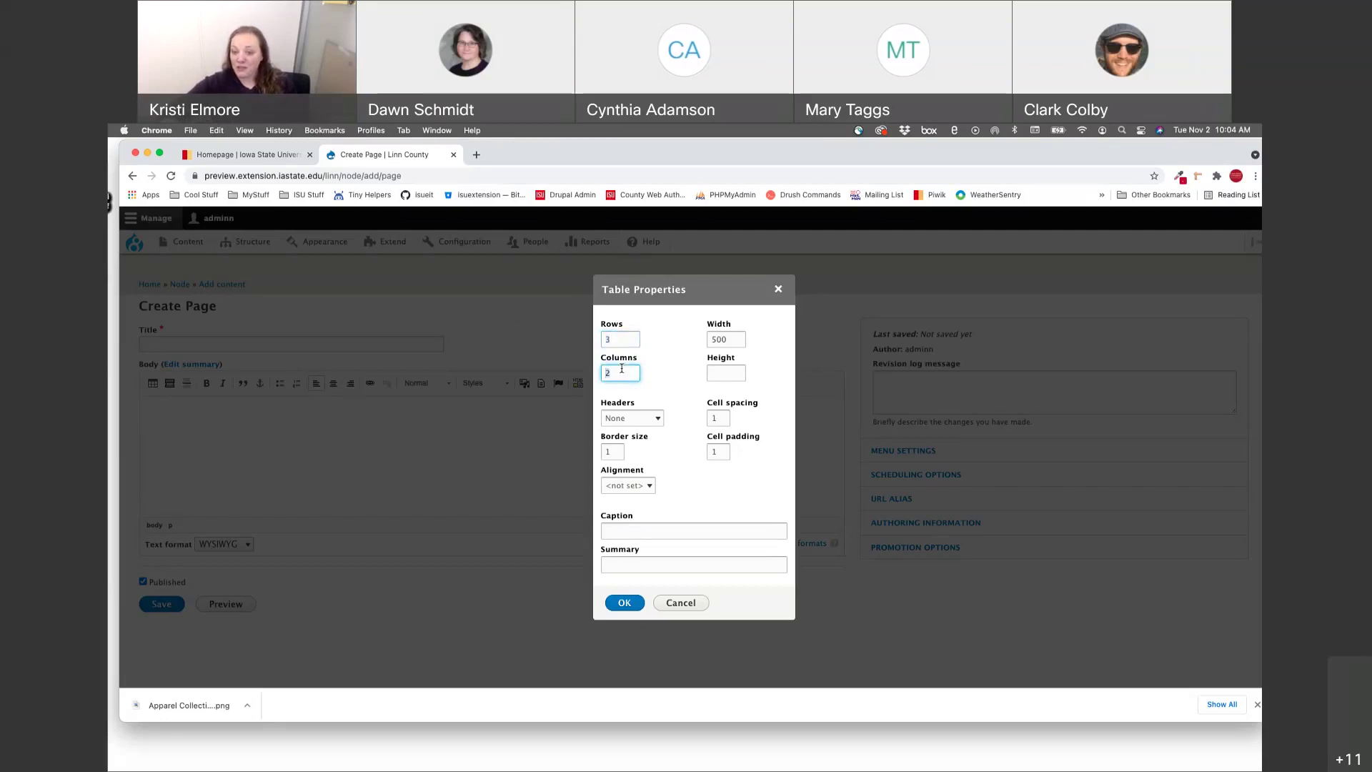
pyautogui.click(632, 421)
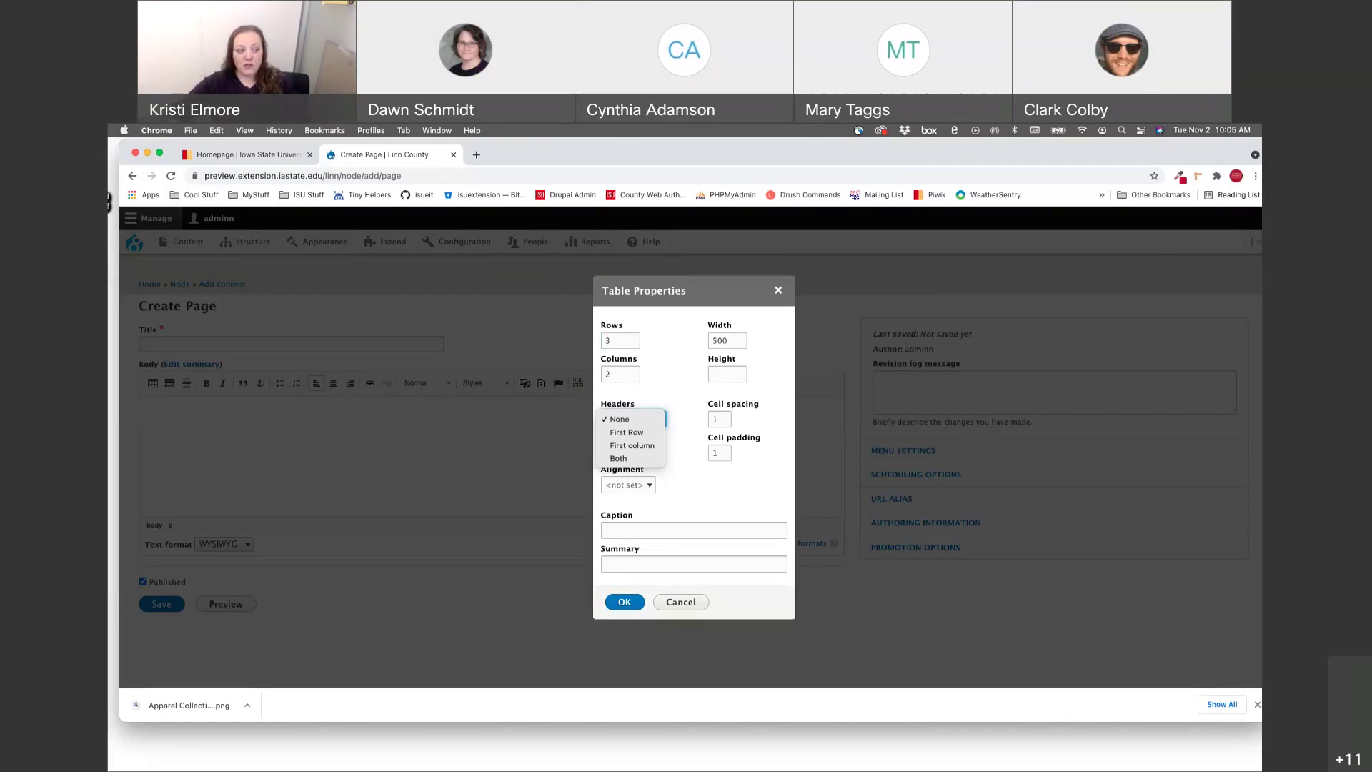
pyautogui.click(702, 488)
pyautogui.doubleClick(614, 452)
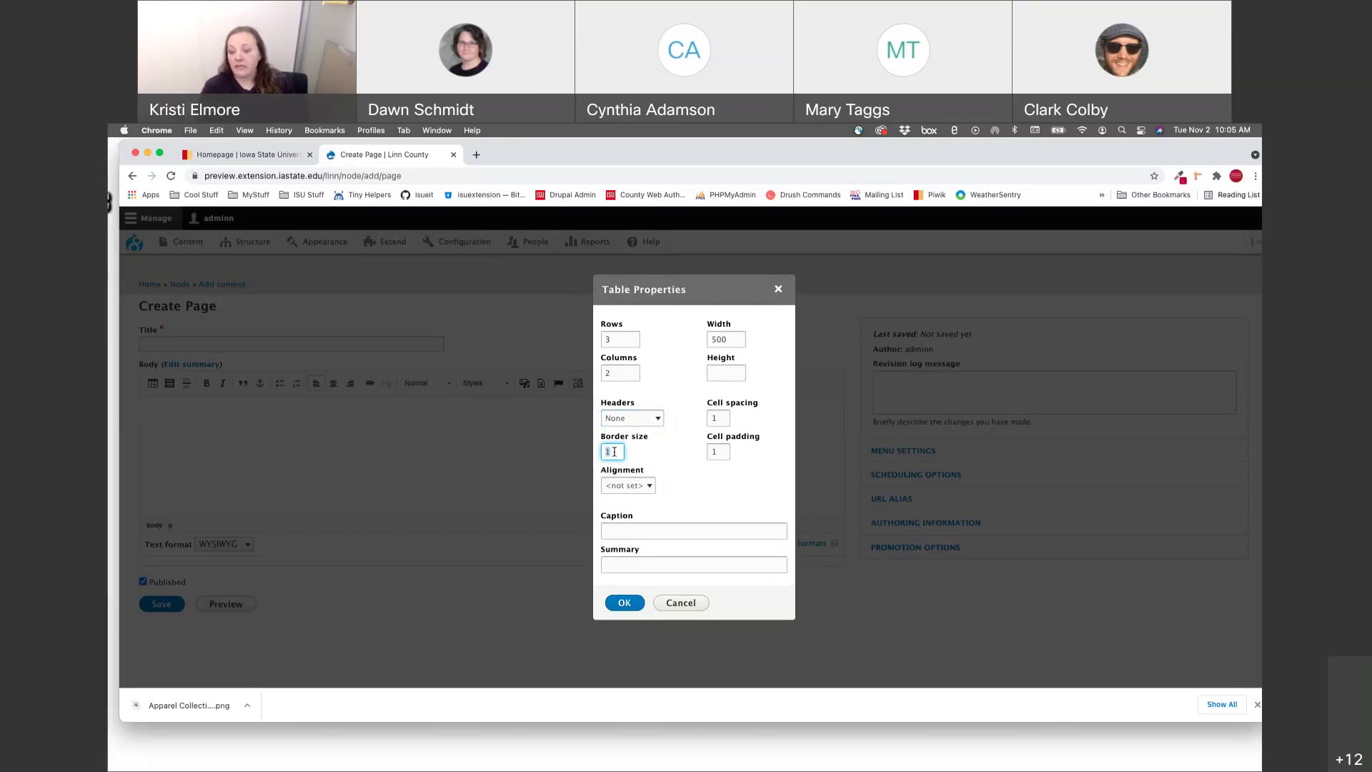
pyautogui.click(642, 490)
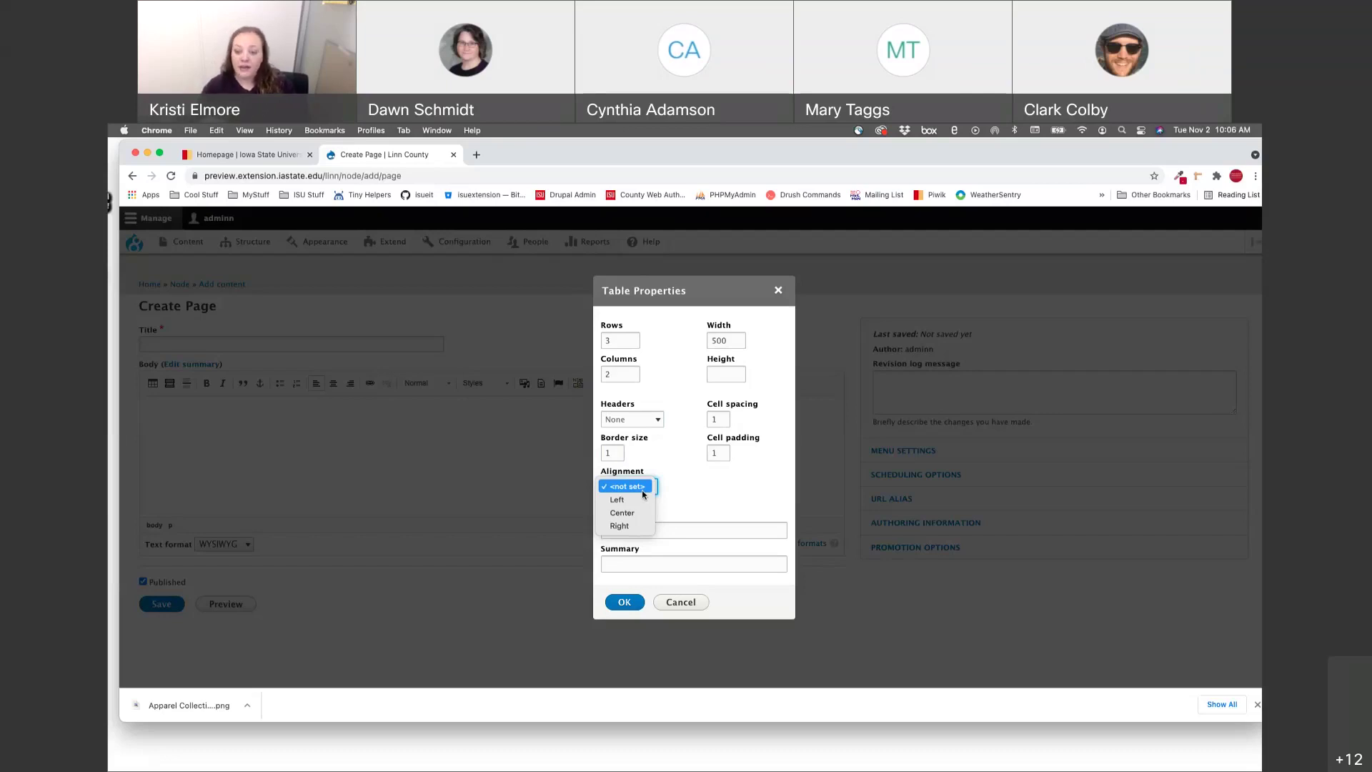
pyautogui.click(695, 509)
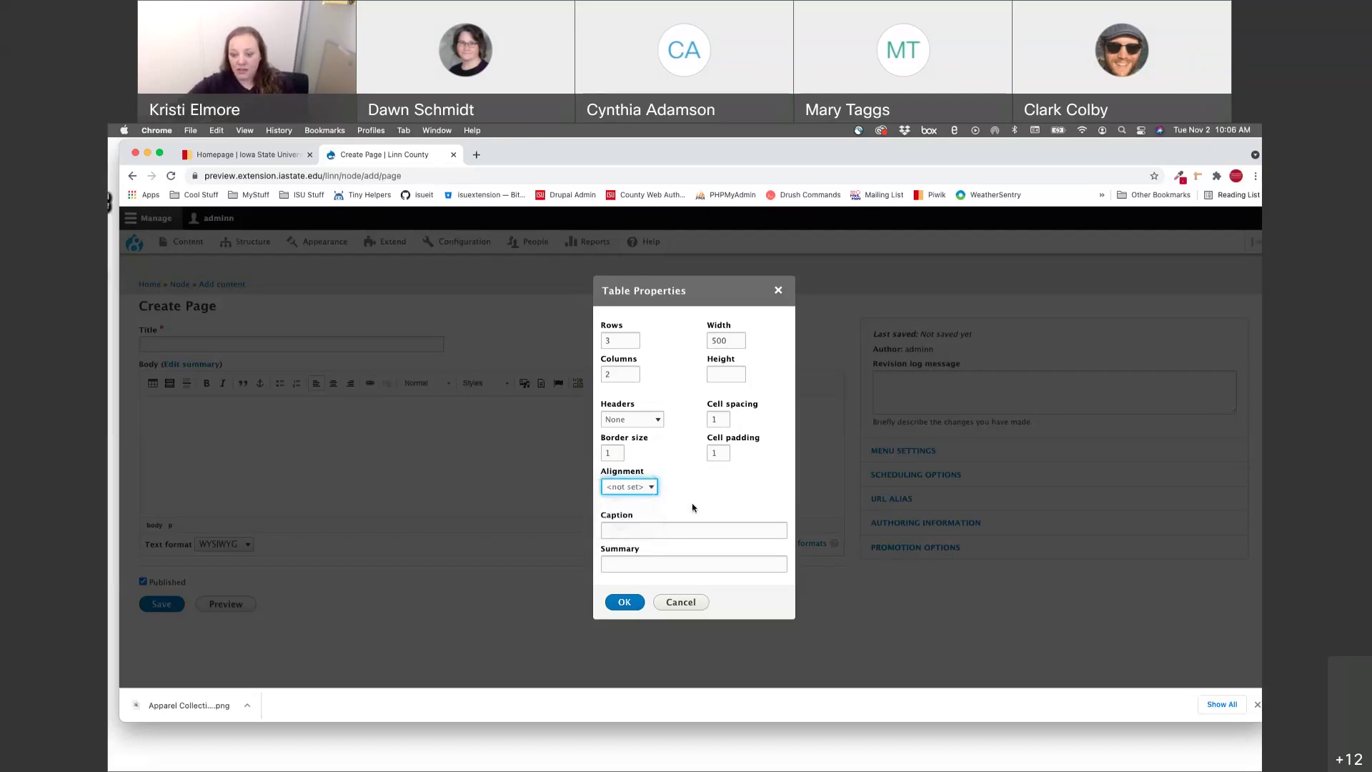
pyautogui.doubleClick(736, 339)
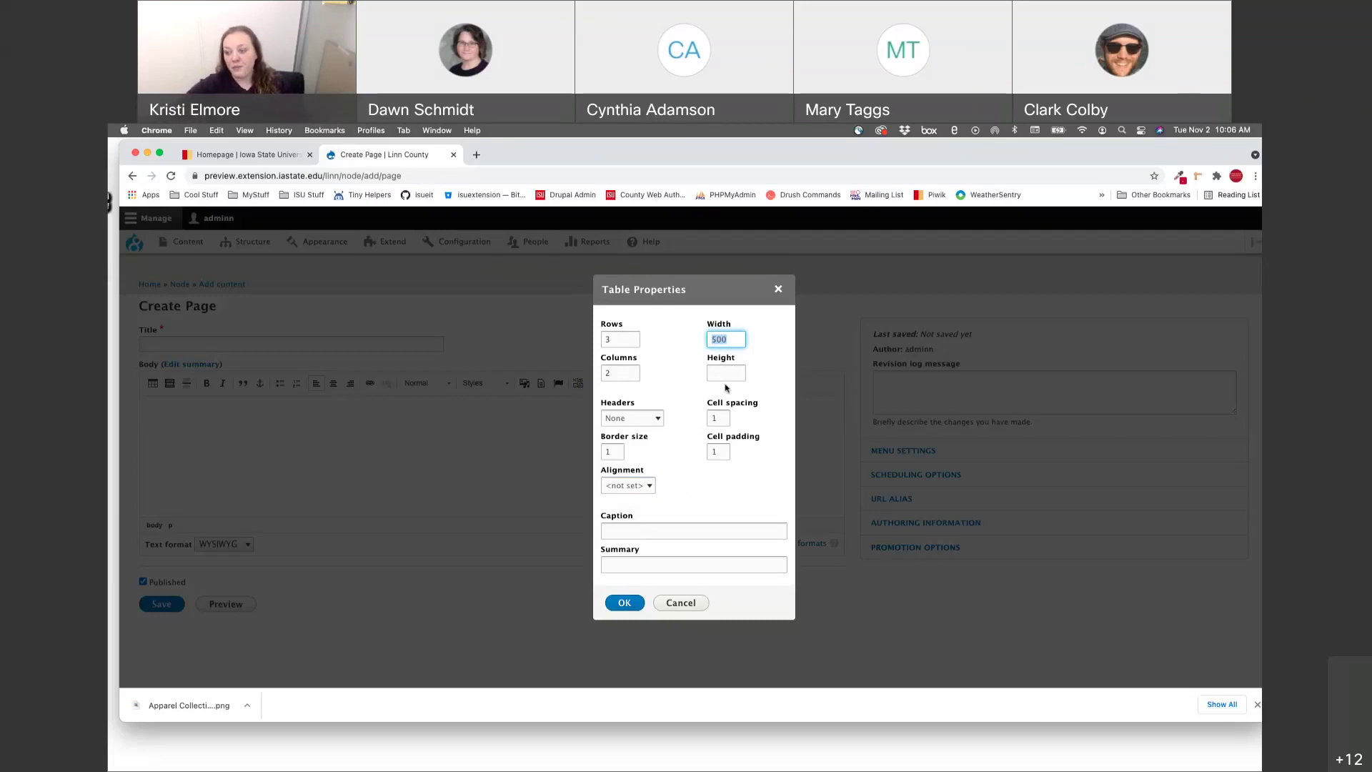
# - Edit the cell spacing and cell padding values for the 3×2, width-500 table
pyautogui.doubleClick(721, 418)
pyautogui.click(717, 448)
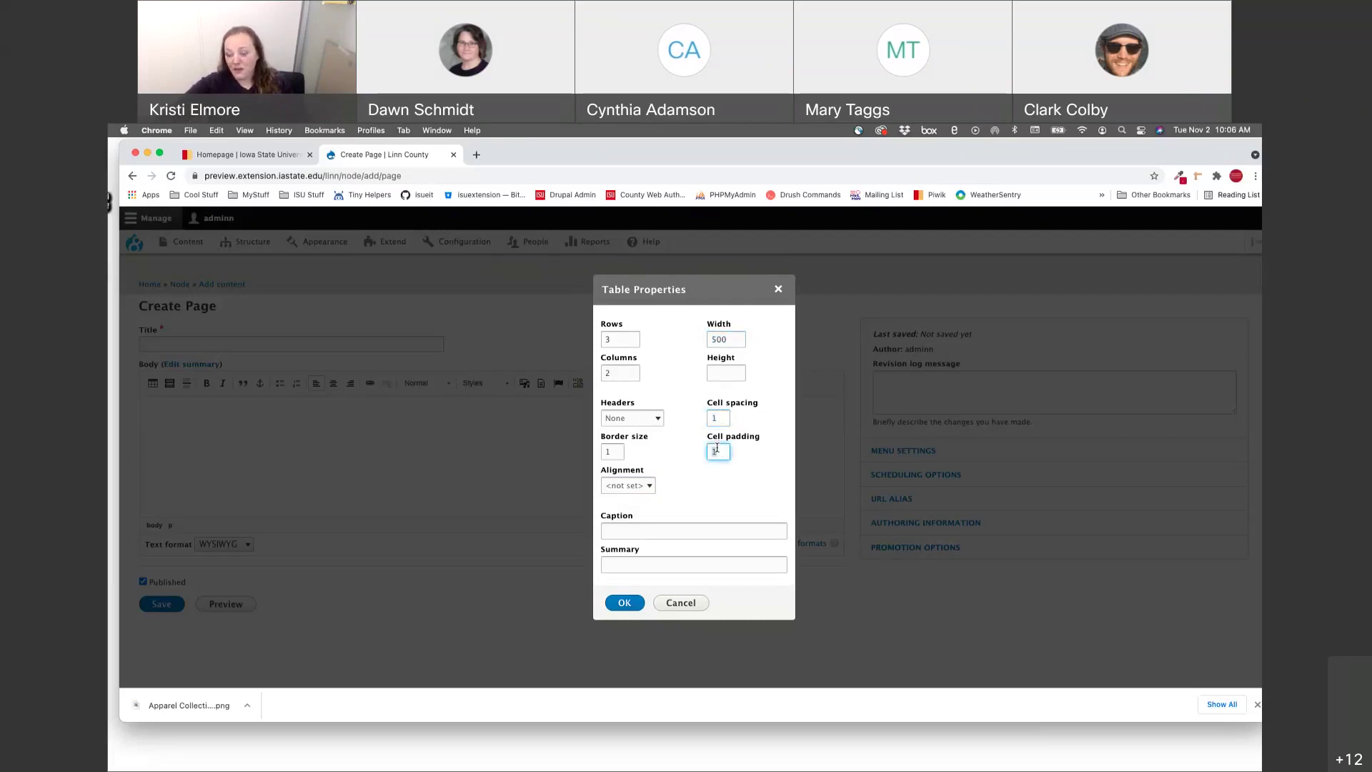
pyautogui.doubleClick(722, 420)
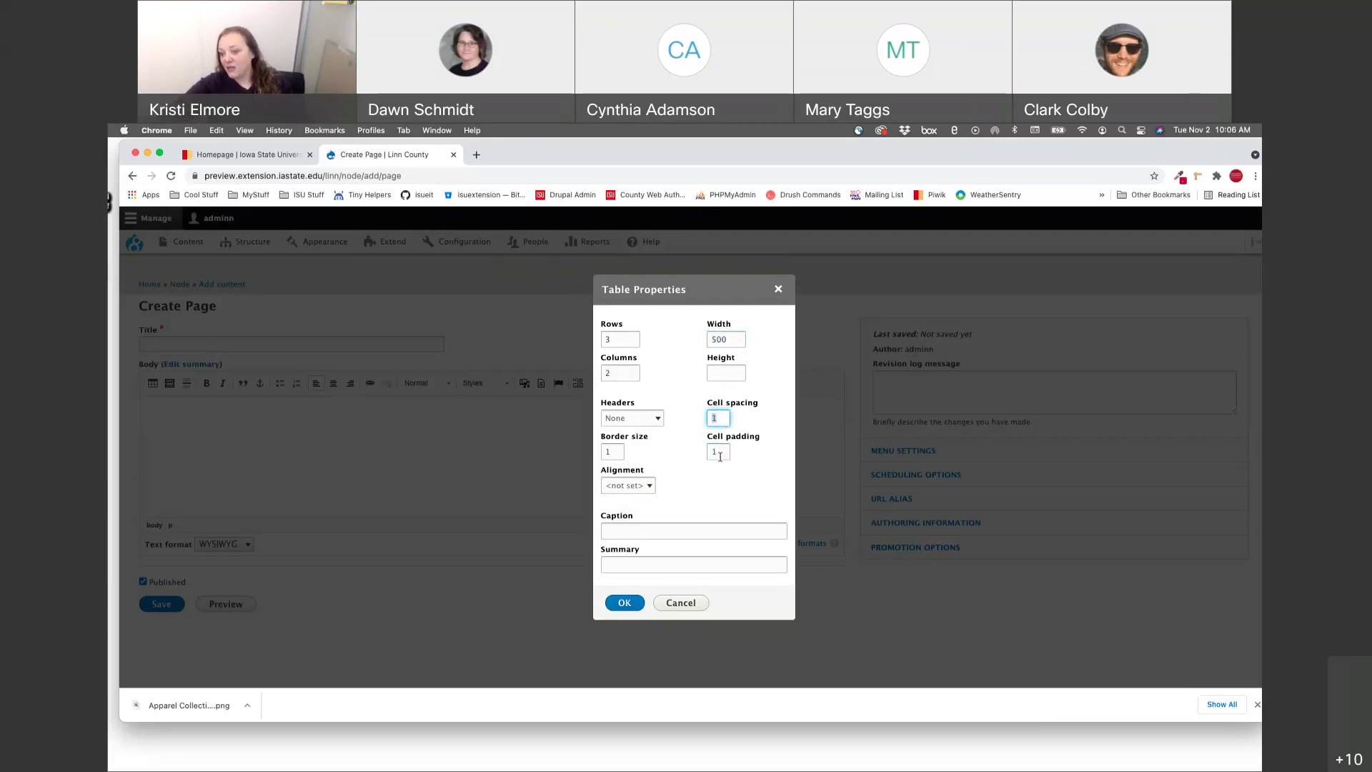
pyautogui.doubleClick(720, 453)
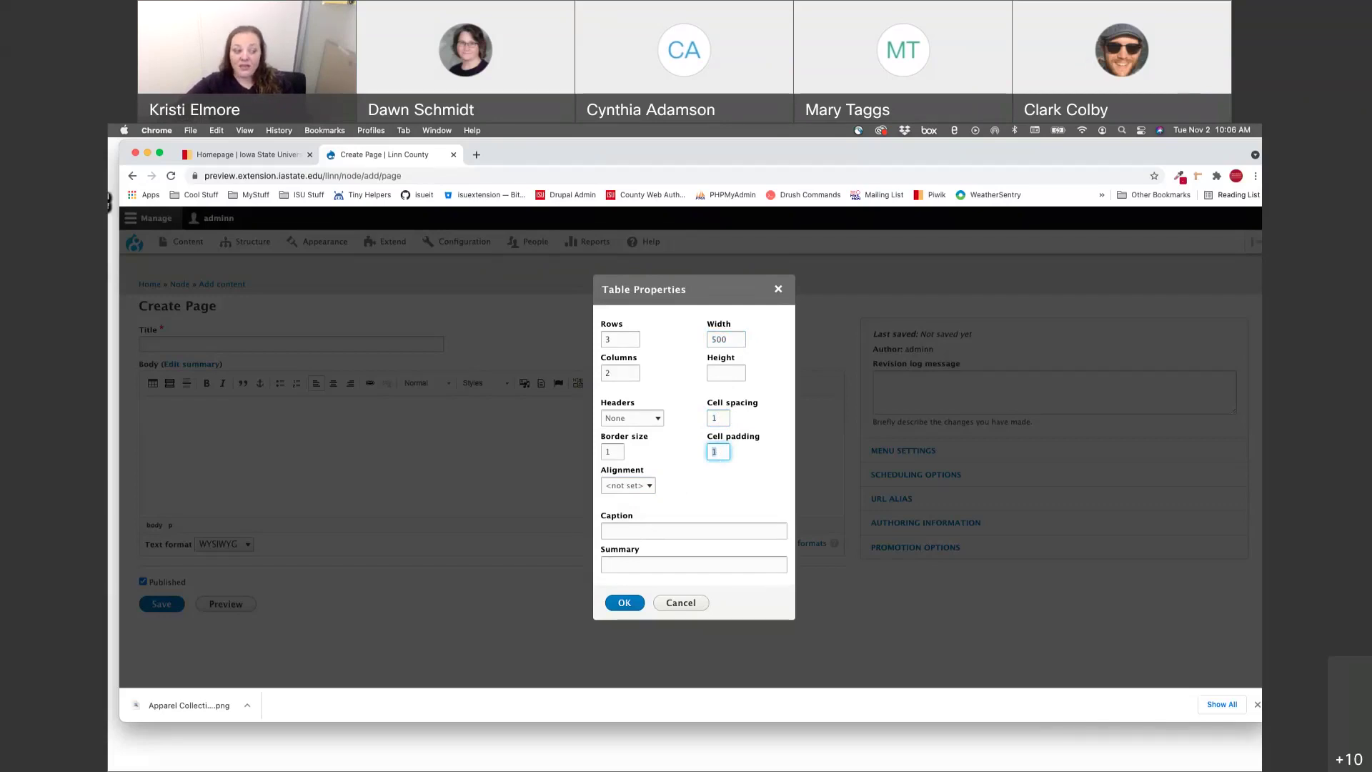
pyautogui.click(733, 537)
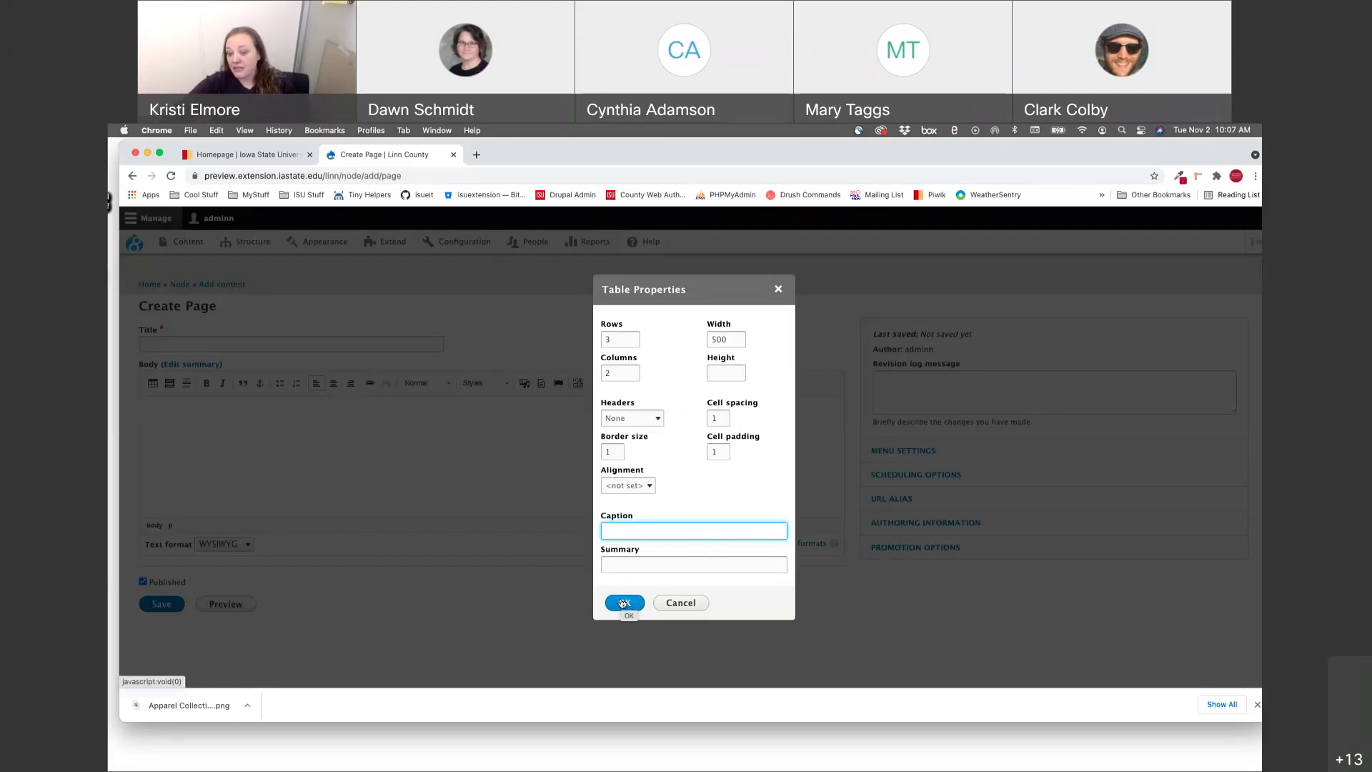
# - Insert the empty 3-row, 2-column table and place the cursor in its first cell
pyautogui.click(622, 602)
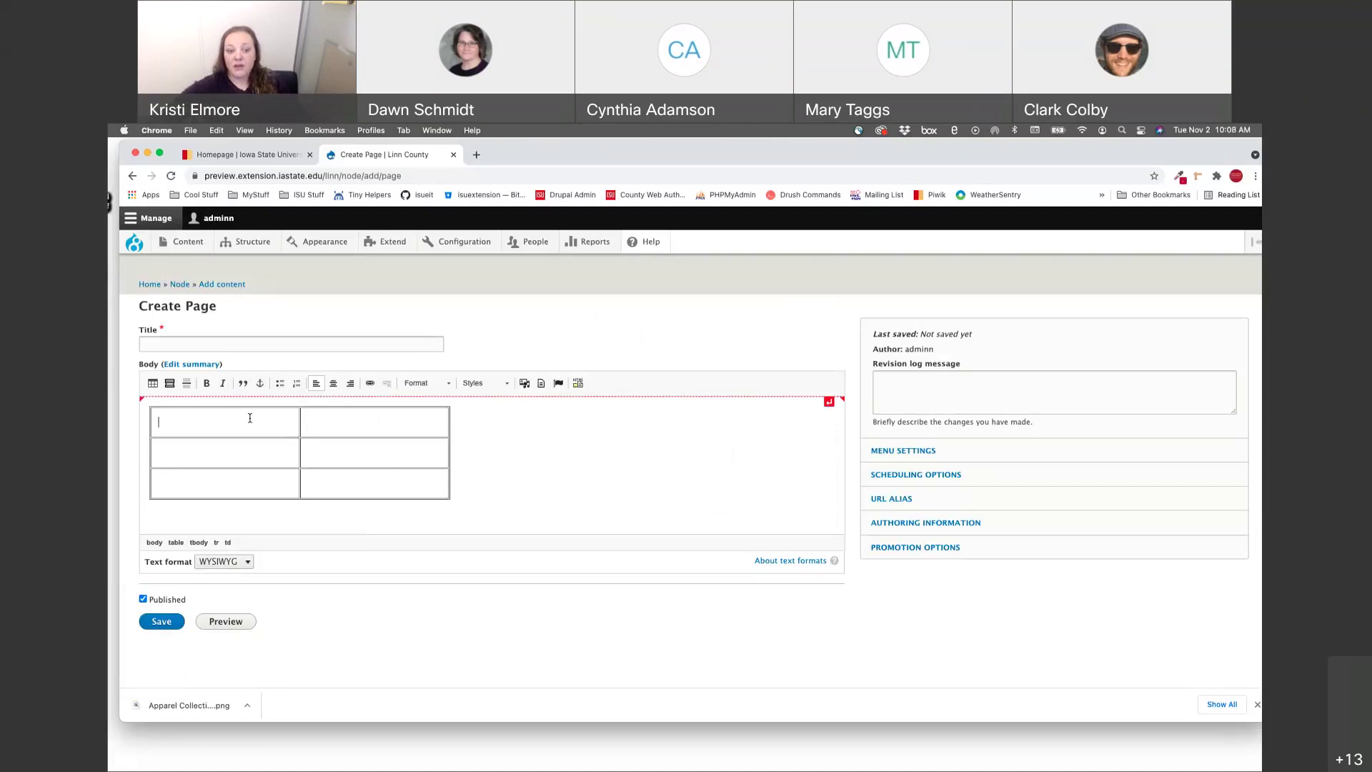
pyautogui.click(145, 413)
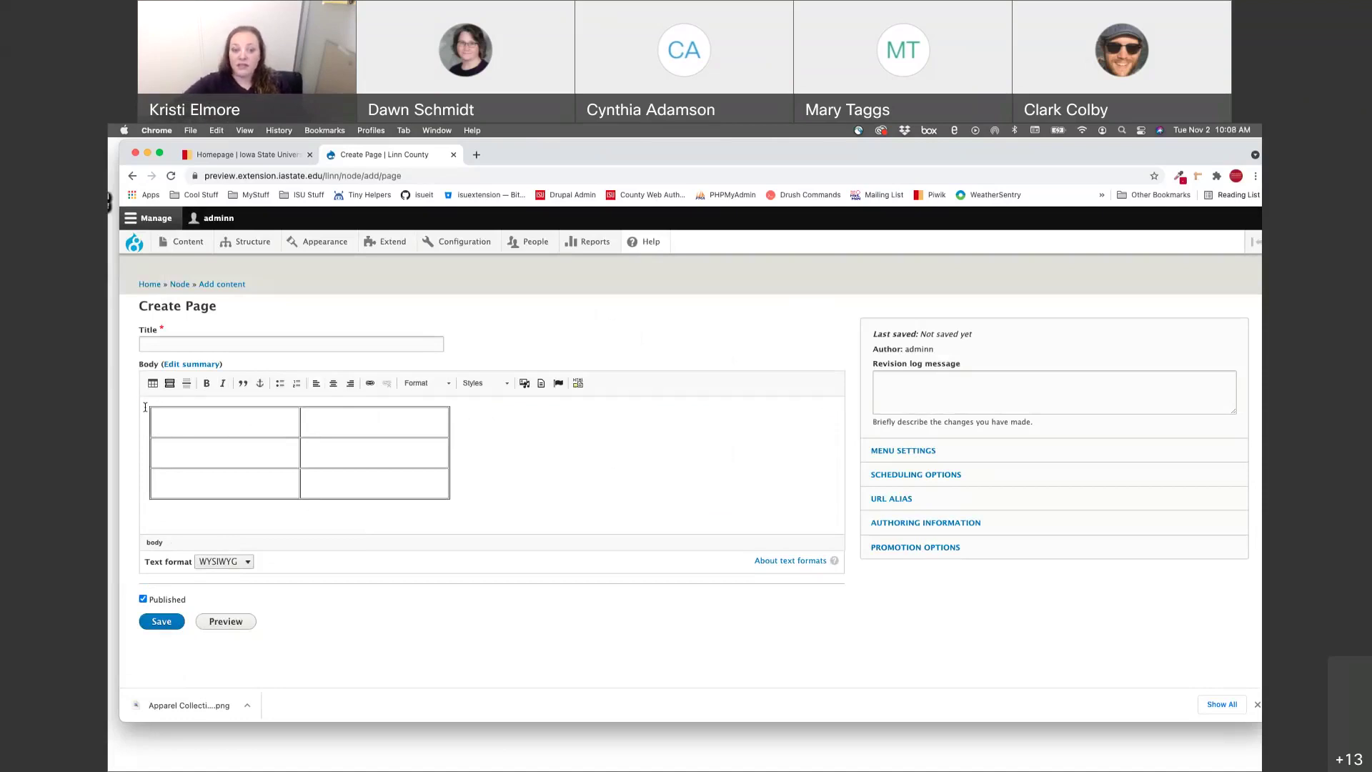
pyautogui.click(145, 407)
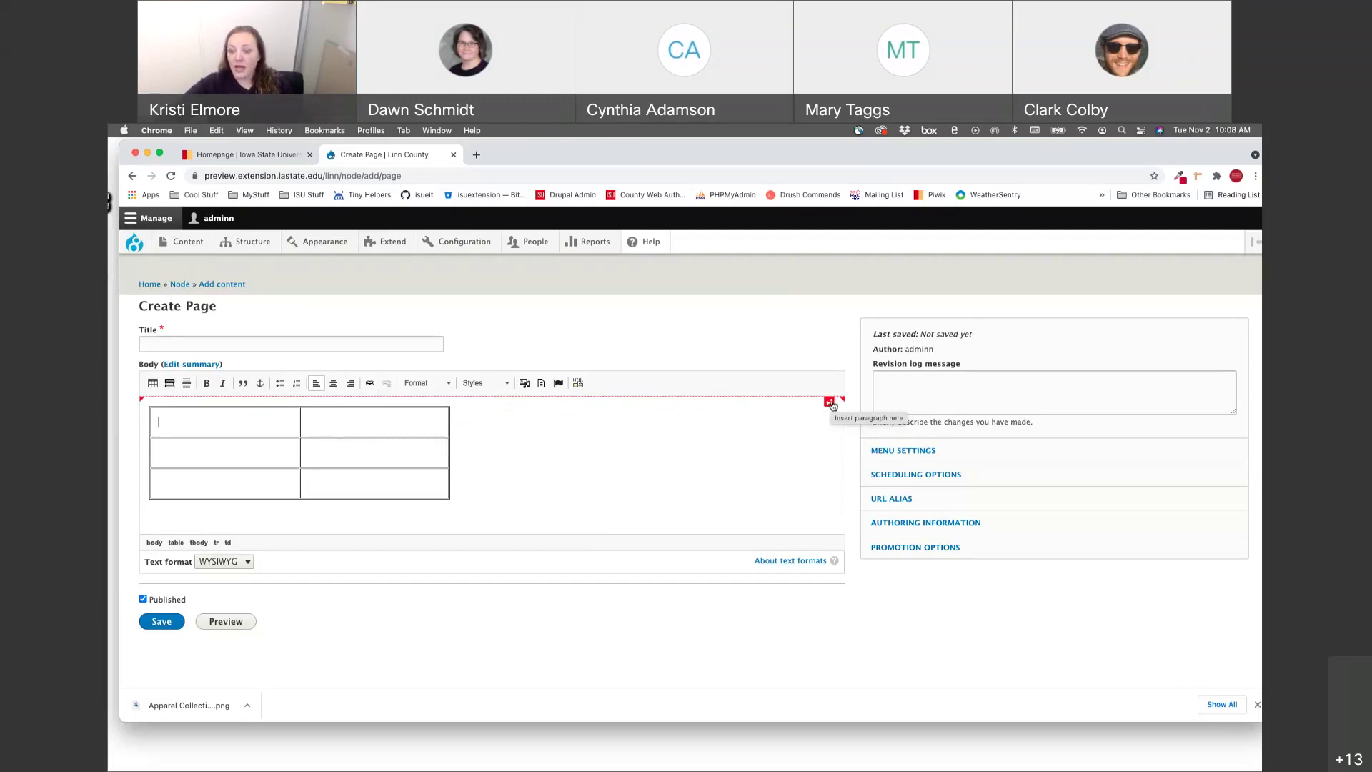
# - Add a blank paragraph above the table and return to the top-left cell
pyautogui.click(830, 403)
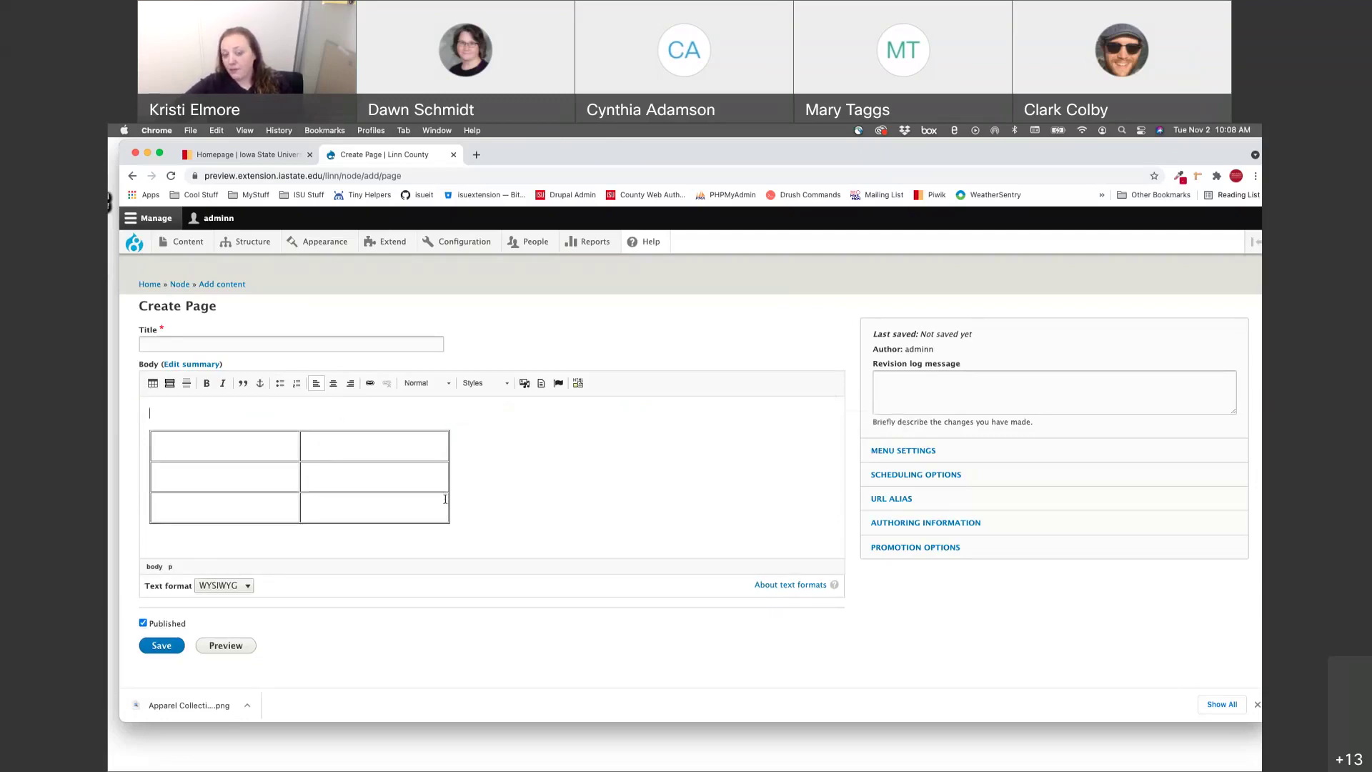
pyautogui.click(188, 446)
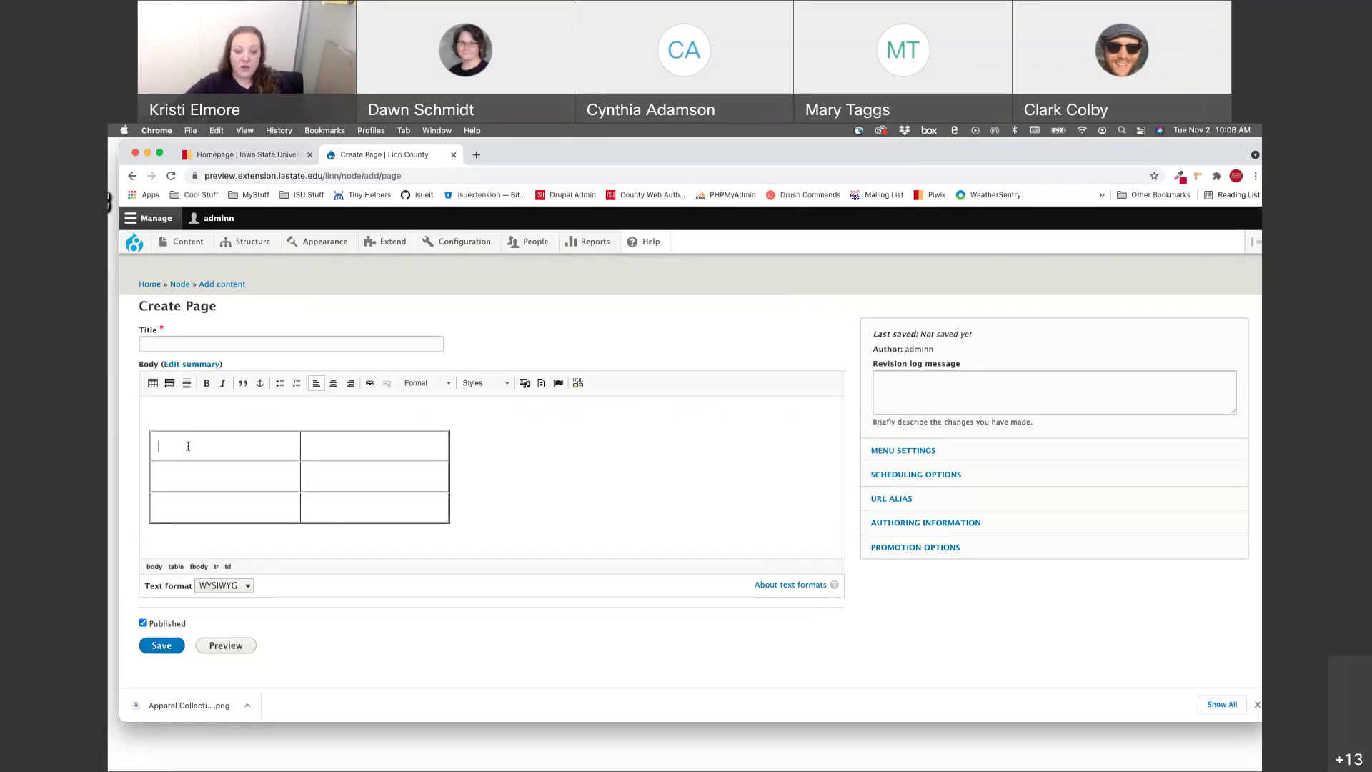
pyautogui.rightClick(260, 444)
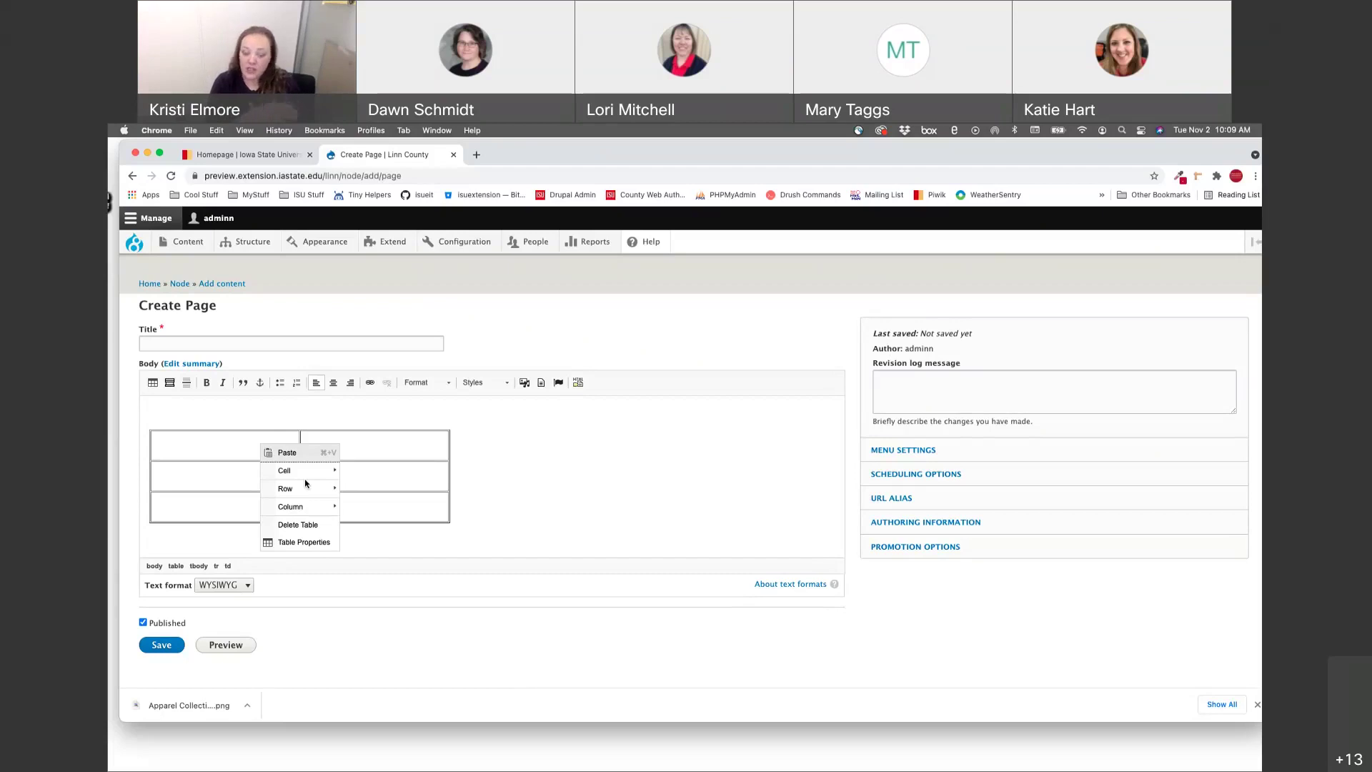
pyautogui.click(388, 455)
pyautogui.rightClick(246, 456)
pyautogui.moveTo(307, 481)
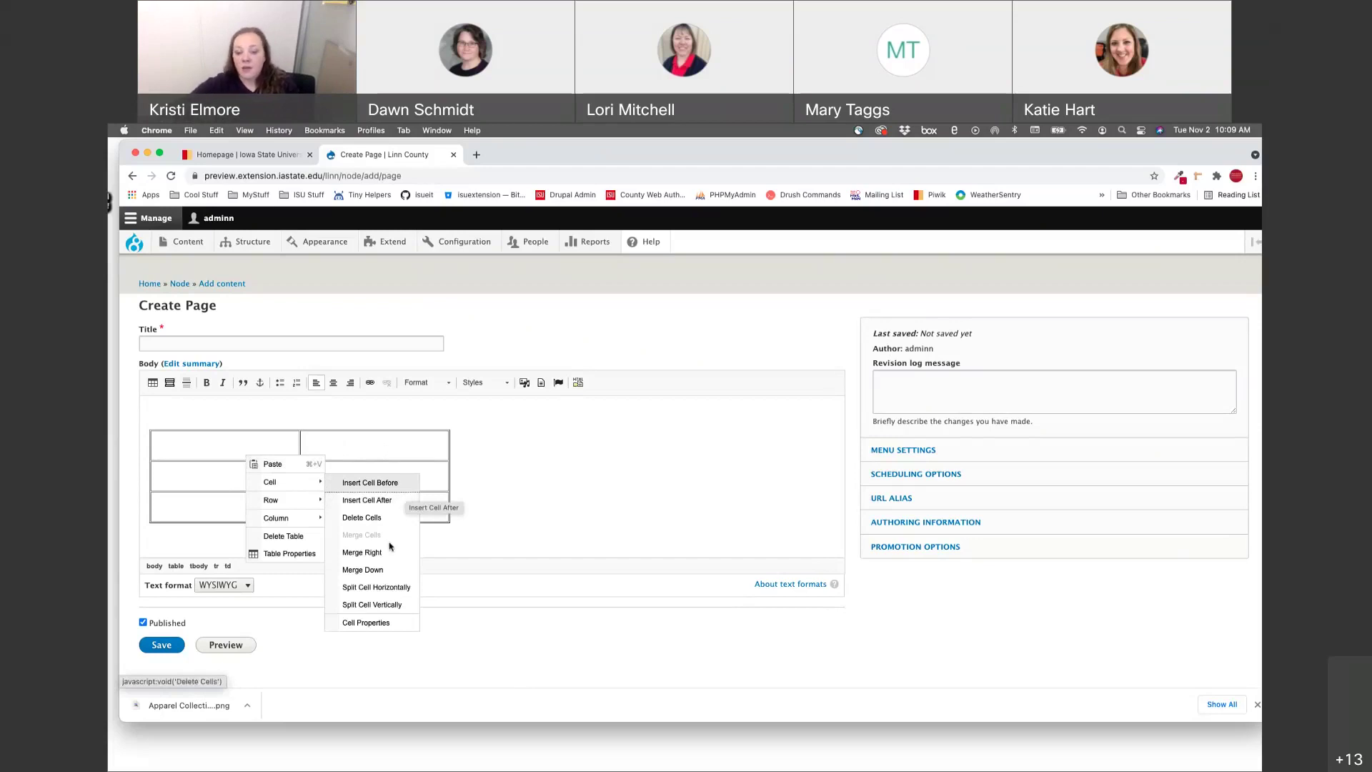
pyautogui.click(368, 624)
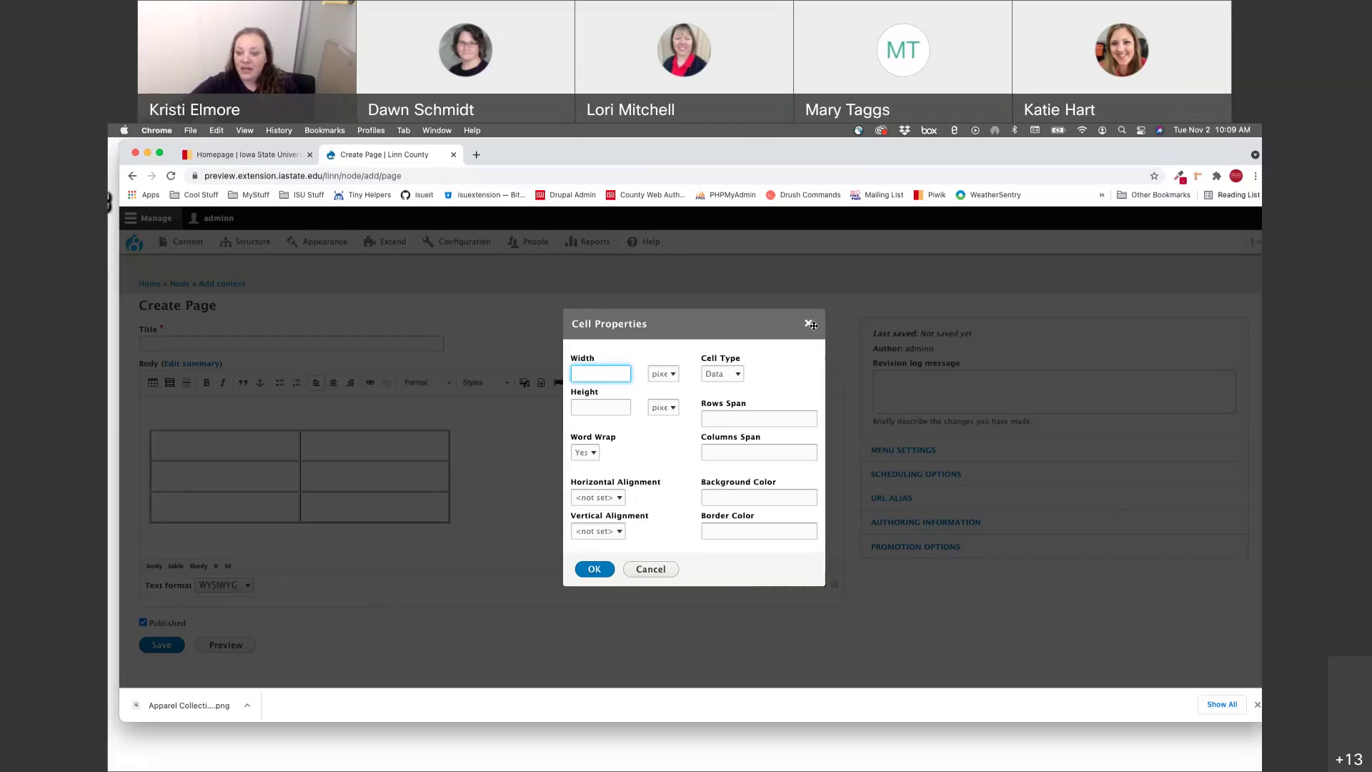
pyautogui.click(810, 323)
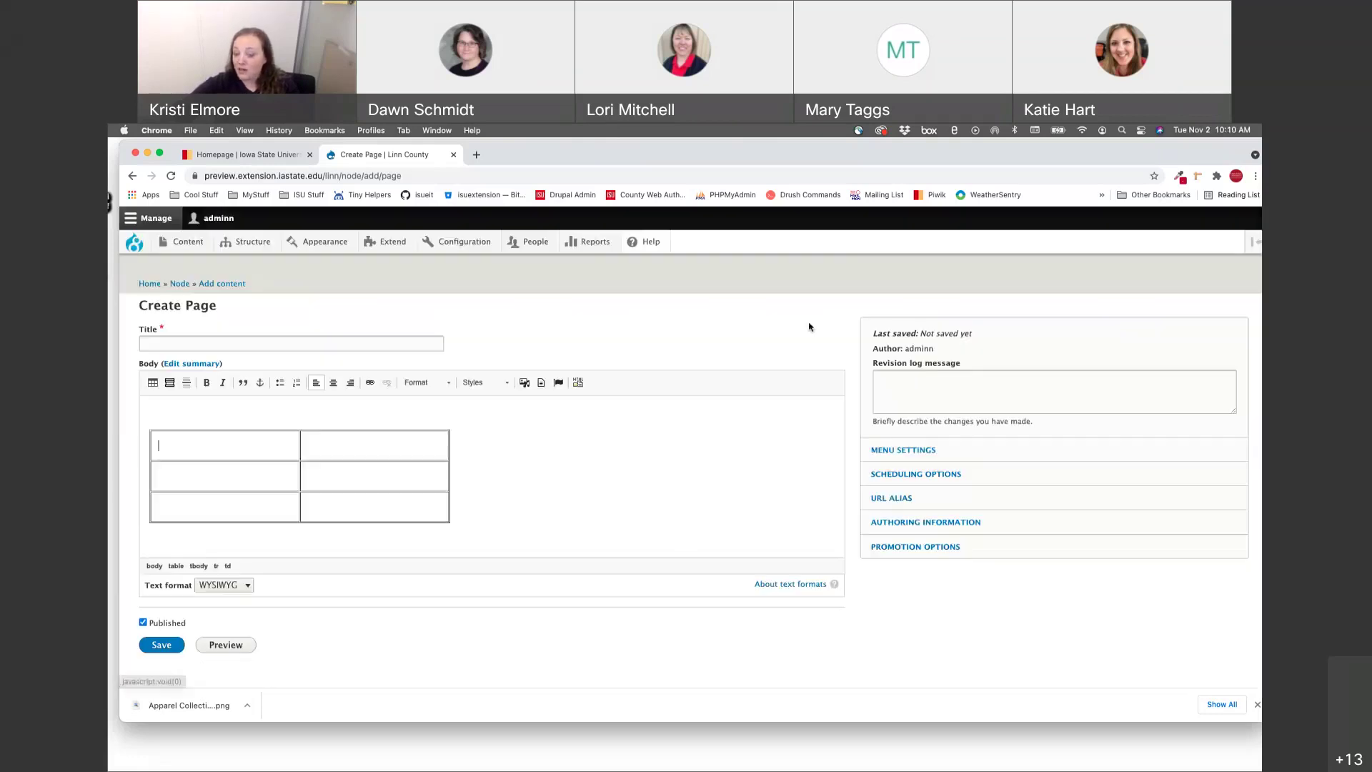
# - Open the table's context menu in the page body
pyautogui.rightClick(262, 444)
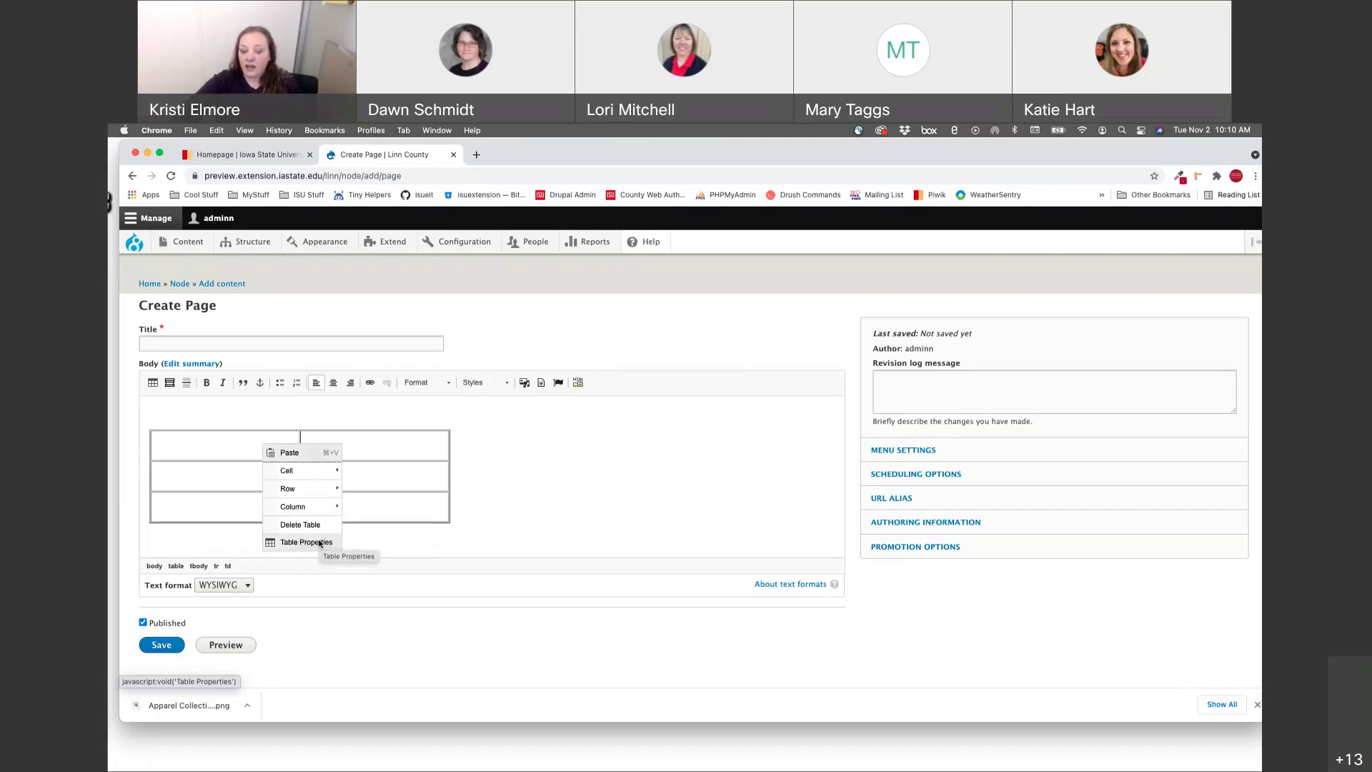
# - Set the table's Headers option to First Row in Table Properties
pyautogui.click(320, 543)
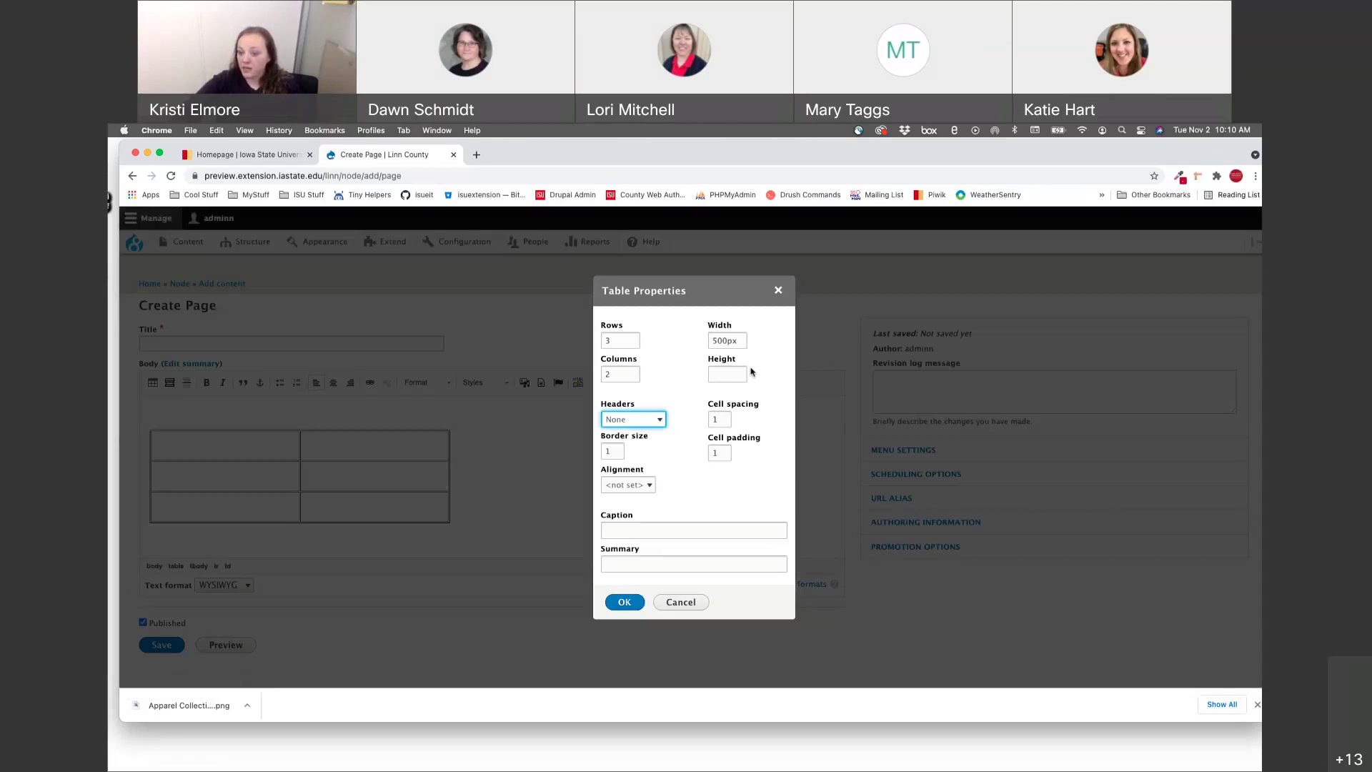
pyautogui.click(647, 419)
pyautogui.click(643, 510)
pyautogui.press('Down')
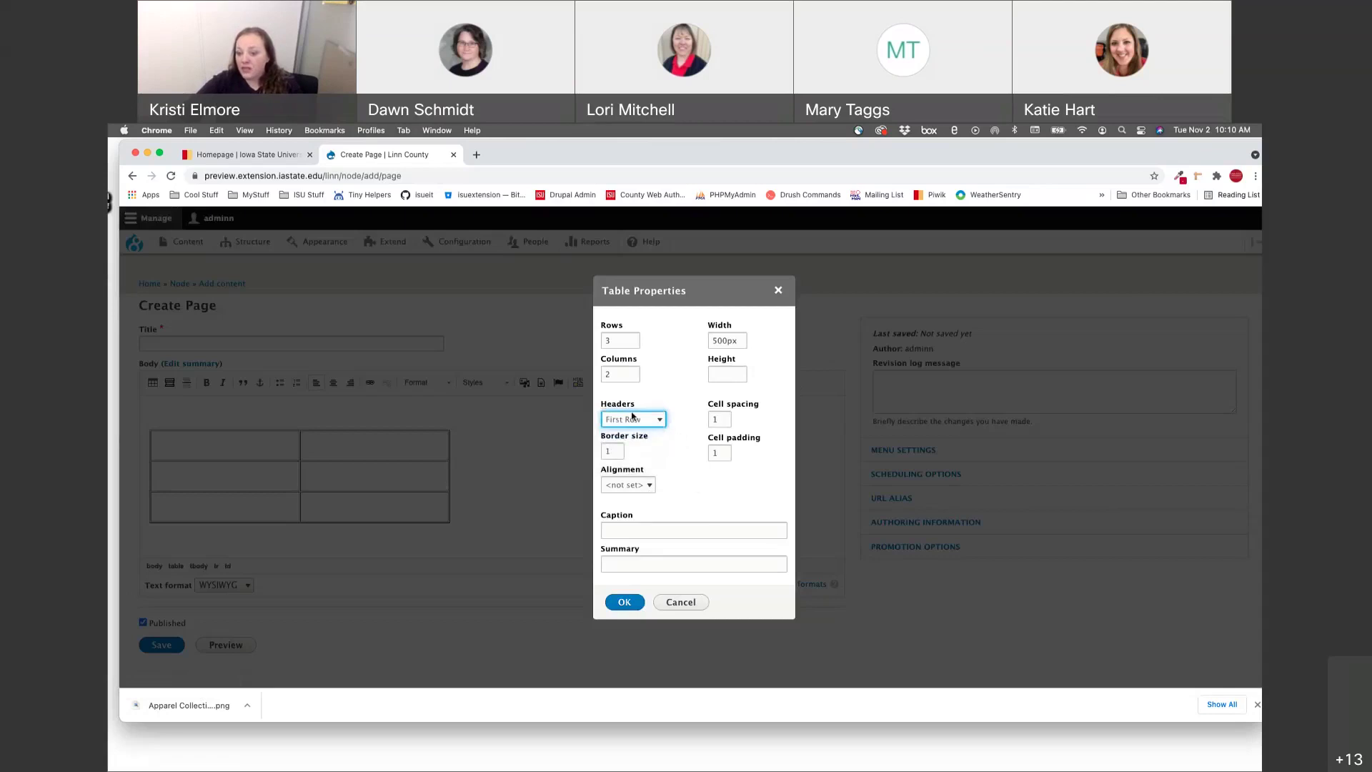
pyautogui.click(624, 602)
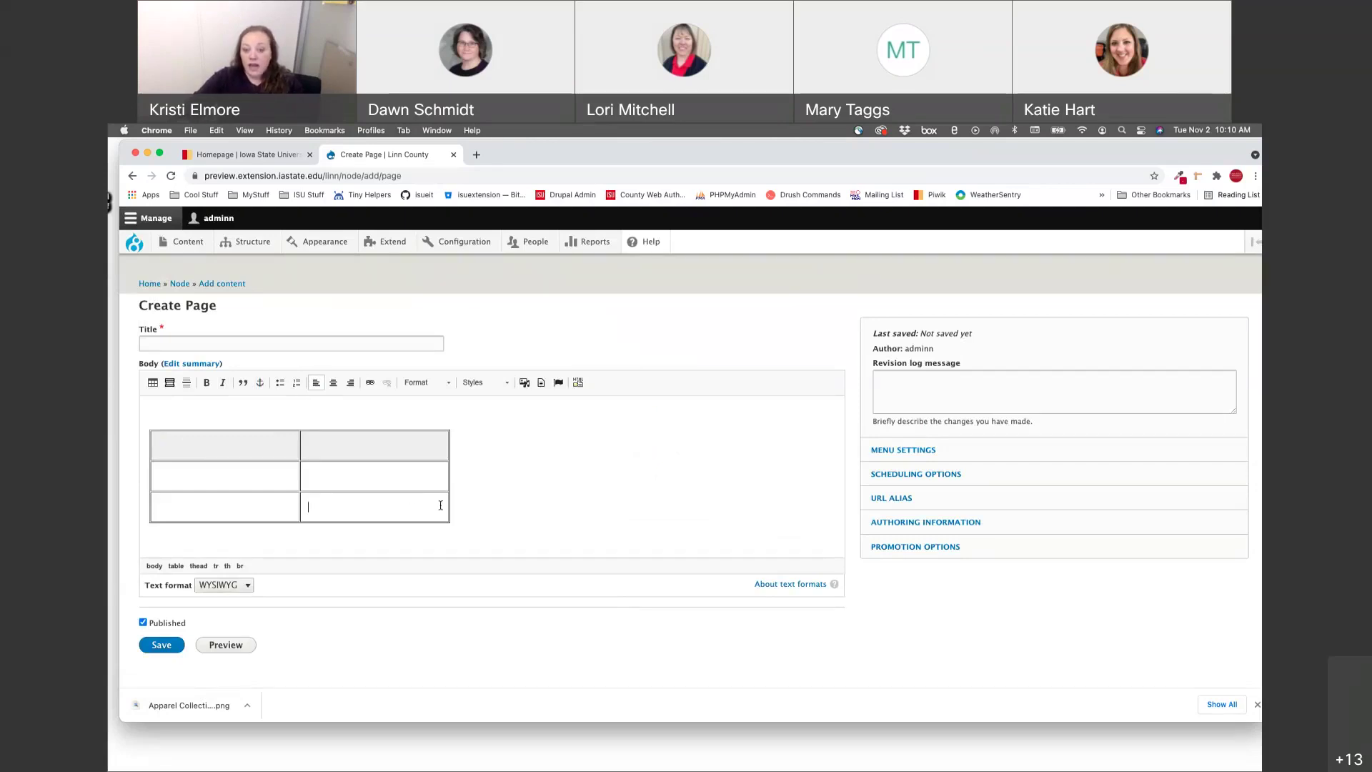
# - Start a new line below the table and insert an accordion block there
pyautogui.press('Return')
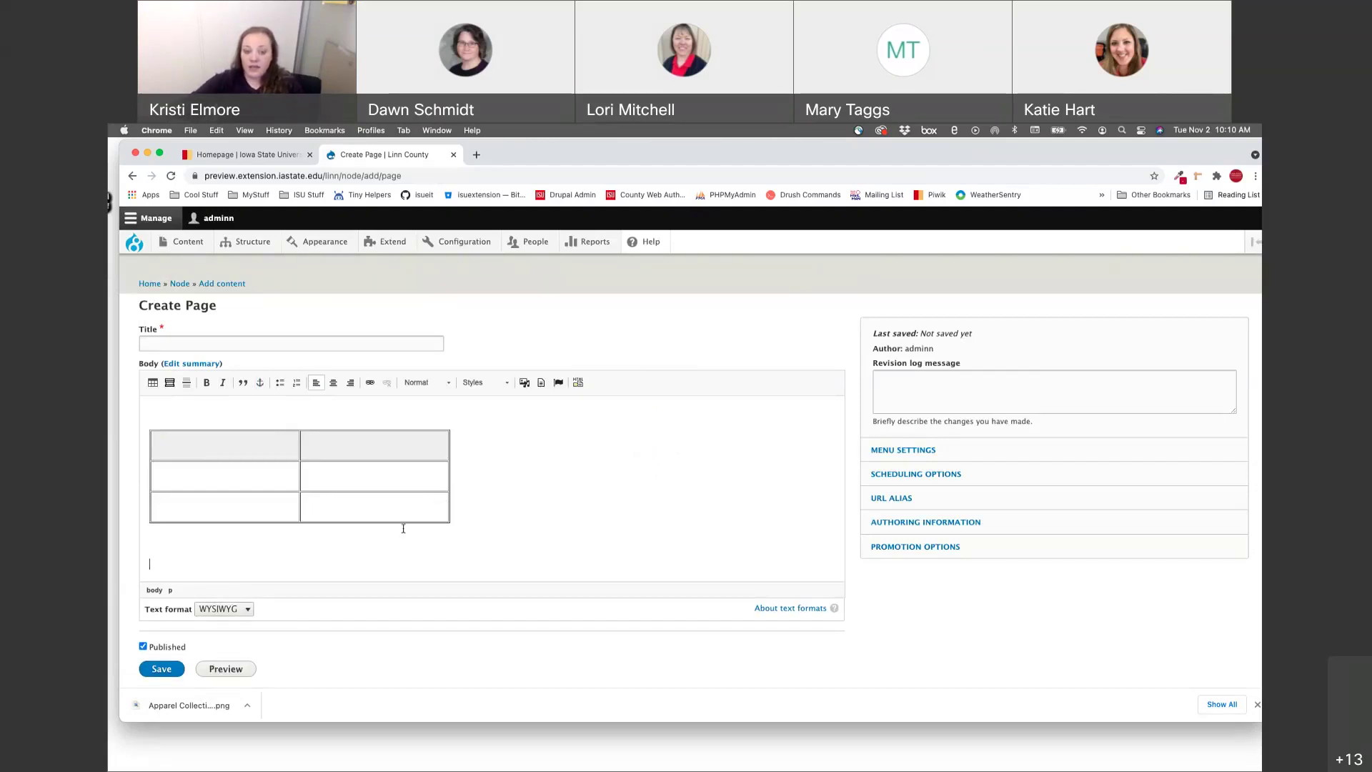
pyautogui.click(170, 383)
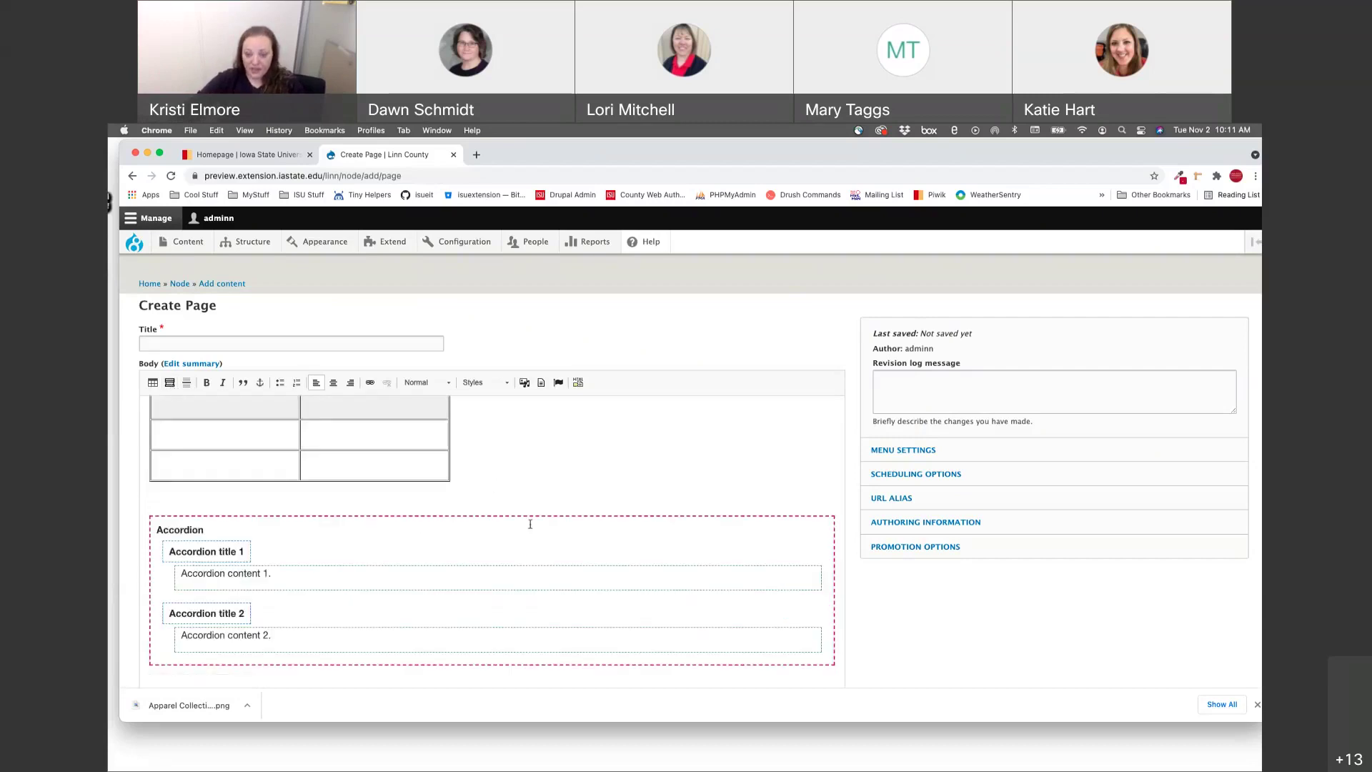
pyautogui.scroll(-2, 403, 564)
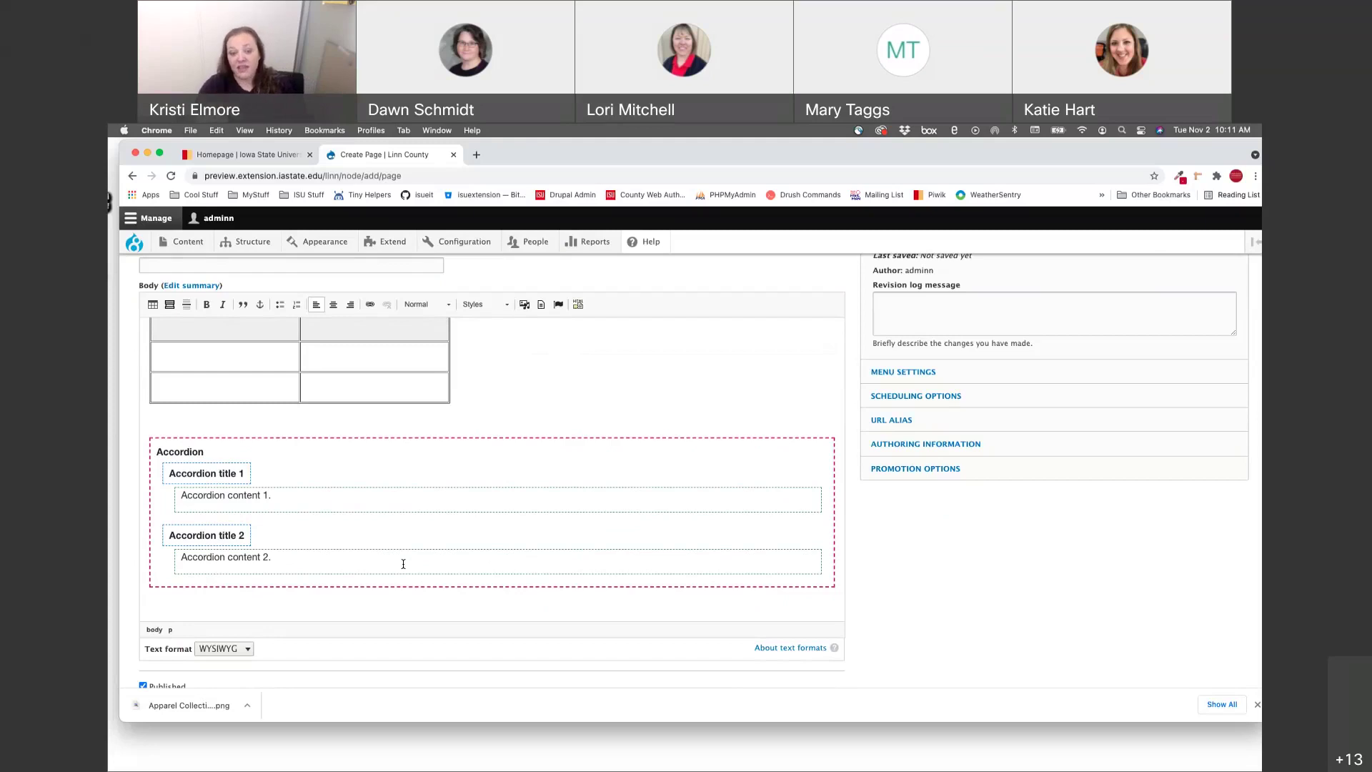
pyautogui.click(215, 473)
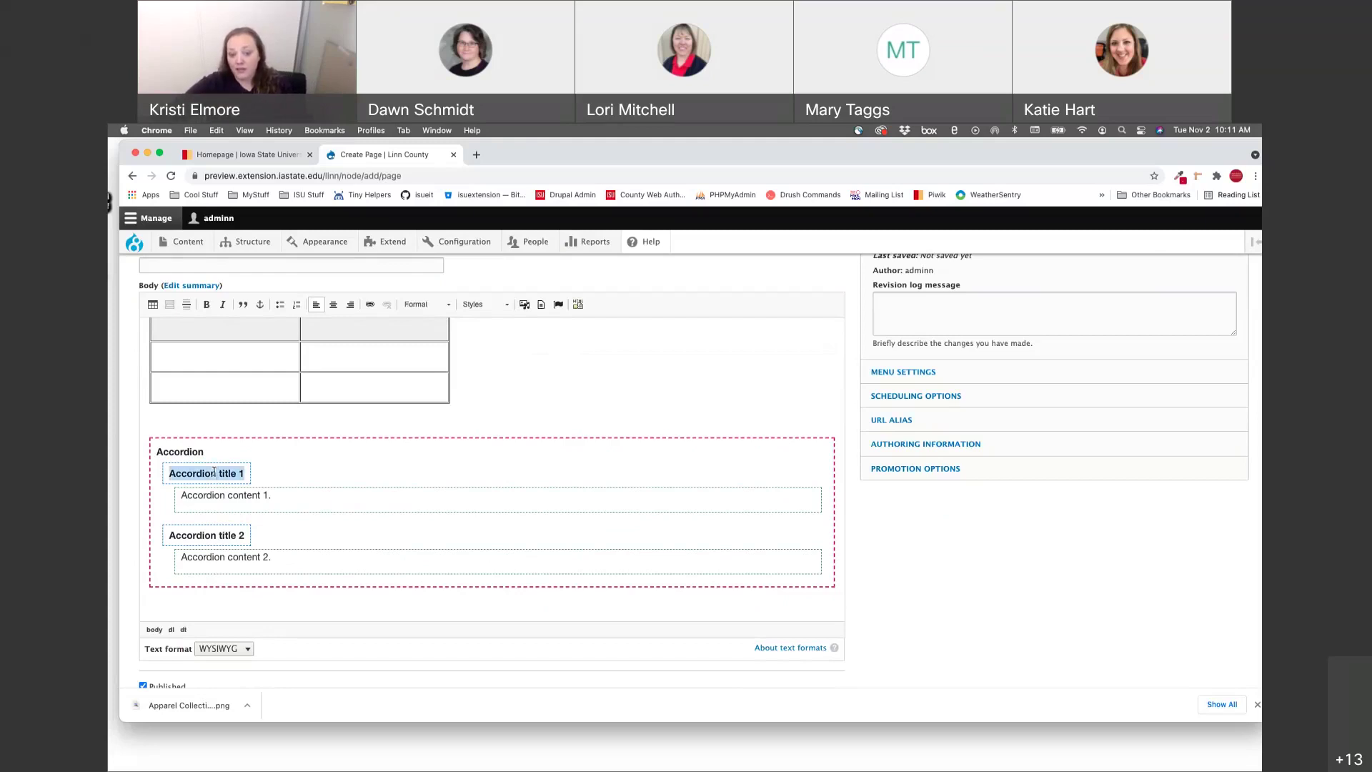
pyautogui.doubleClick(243, 494)
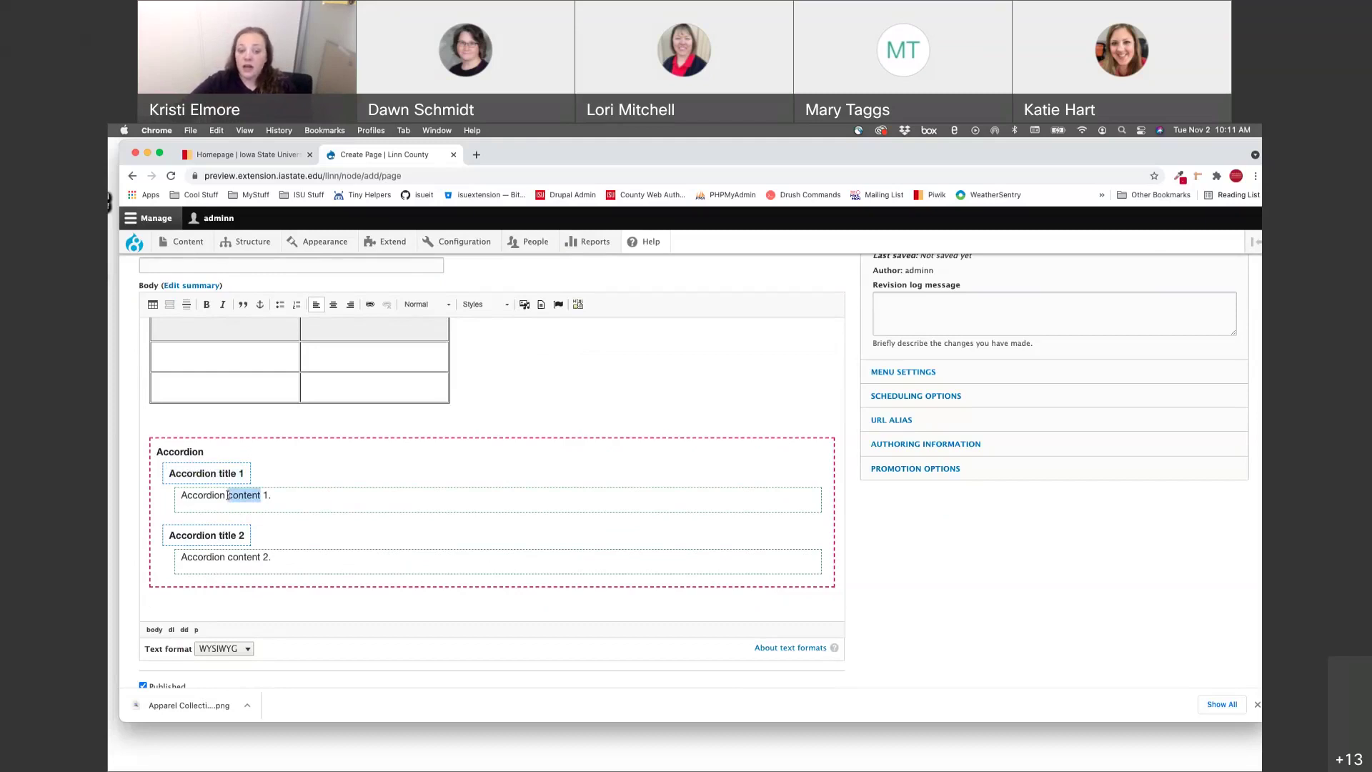
pyautogui.click(168, 453)
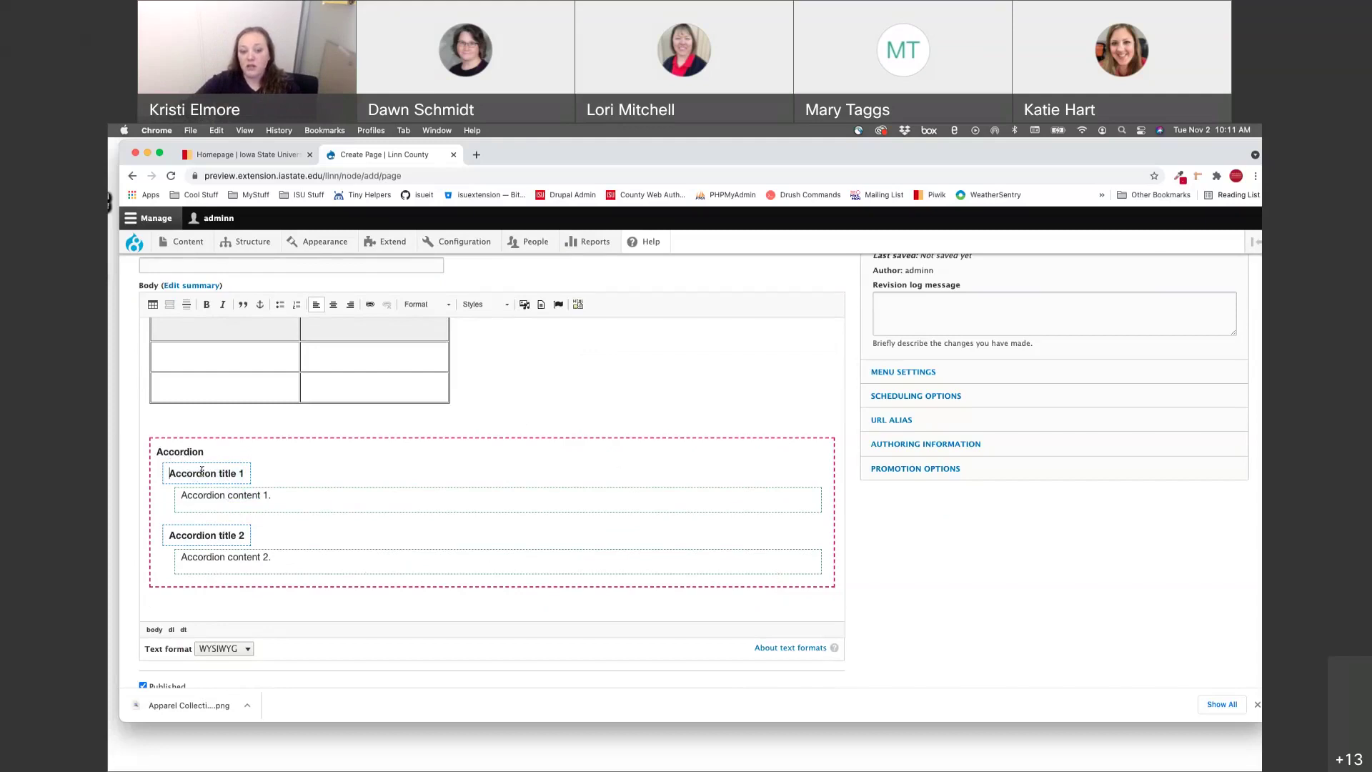
# - Select the heading text 'Accordion title 1'
pyautogui.moveTo(243, 472); pyautogui.dragTo(171, 471)
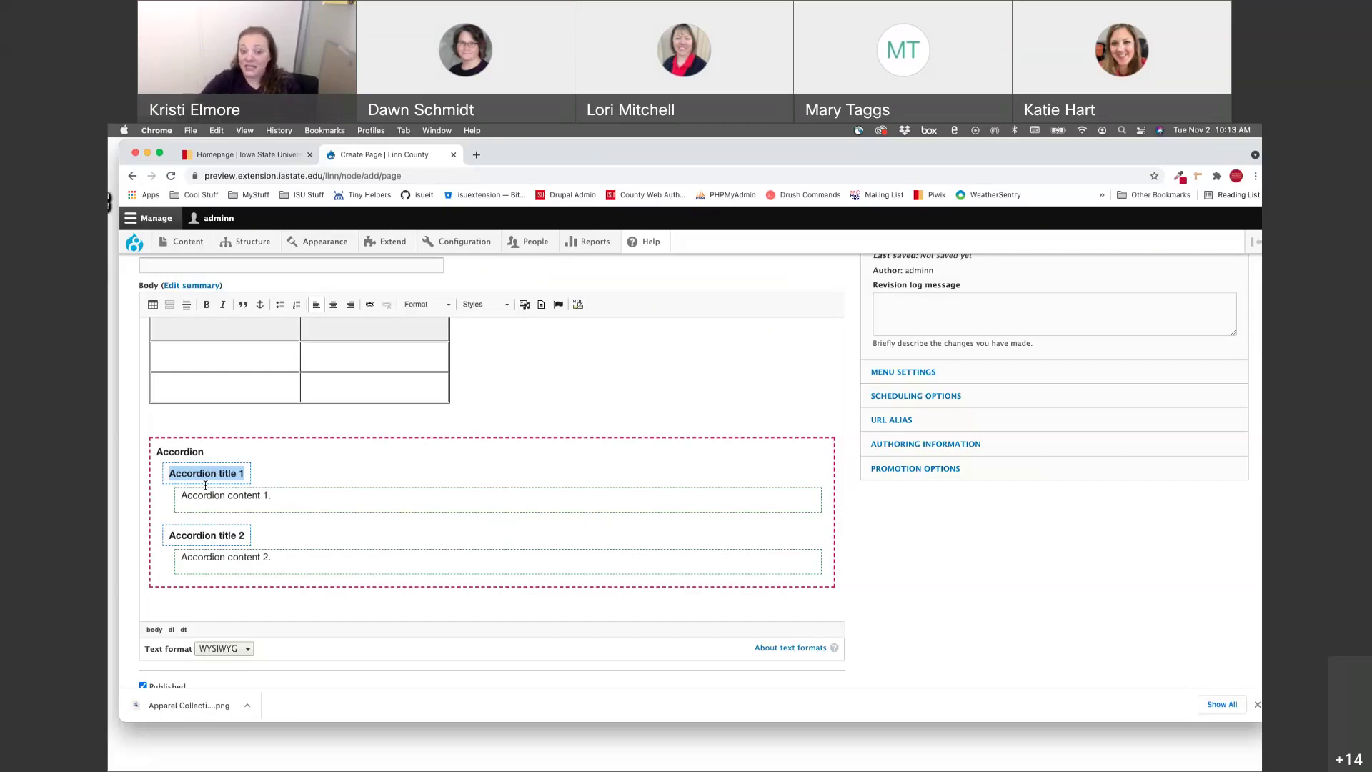
# - Delete 'Accordion title 1', then restore it with Ctrl+Z
pyautogui.press('BackSpace')
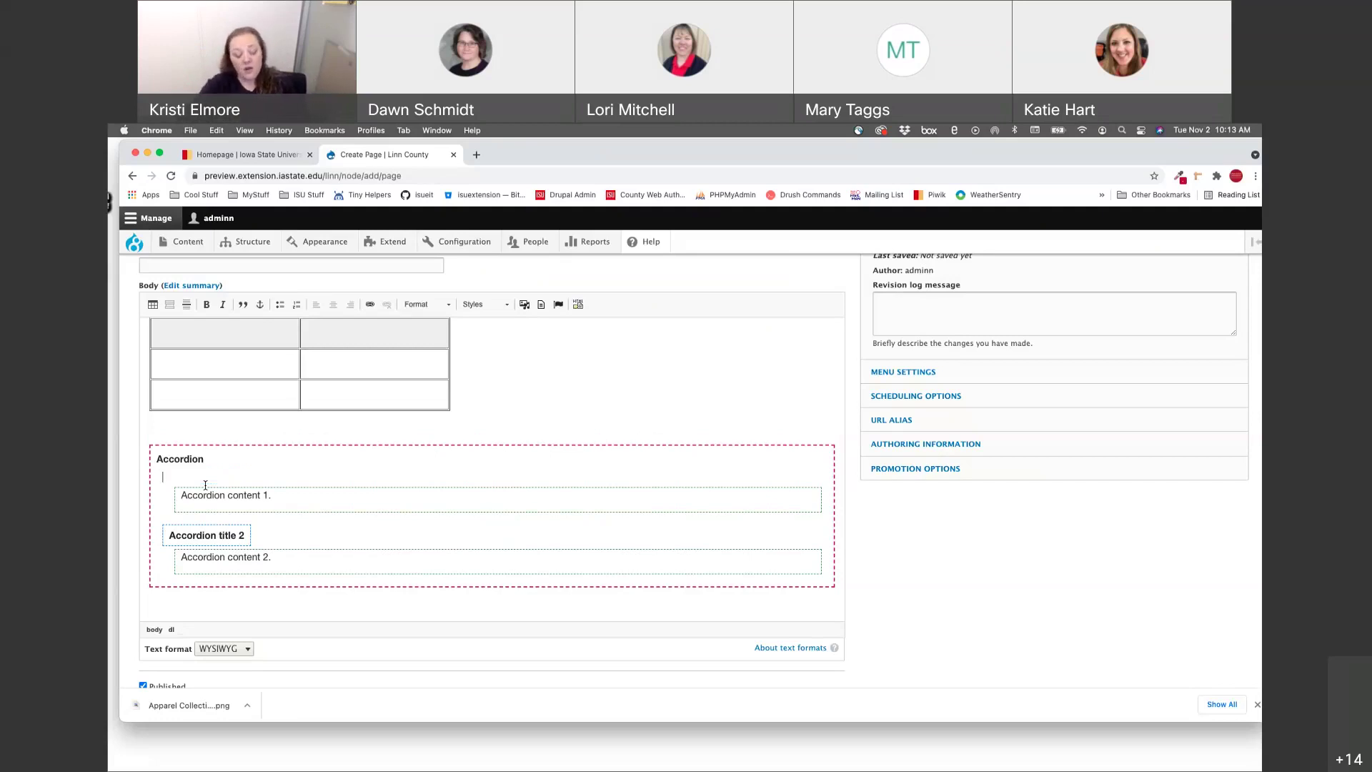
pyautogui.hotkey('ctrl', 'z')
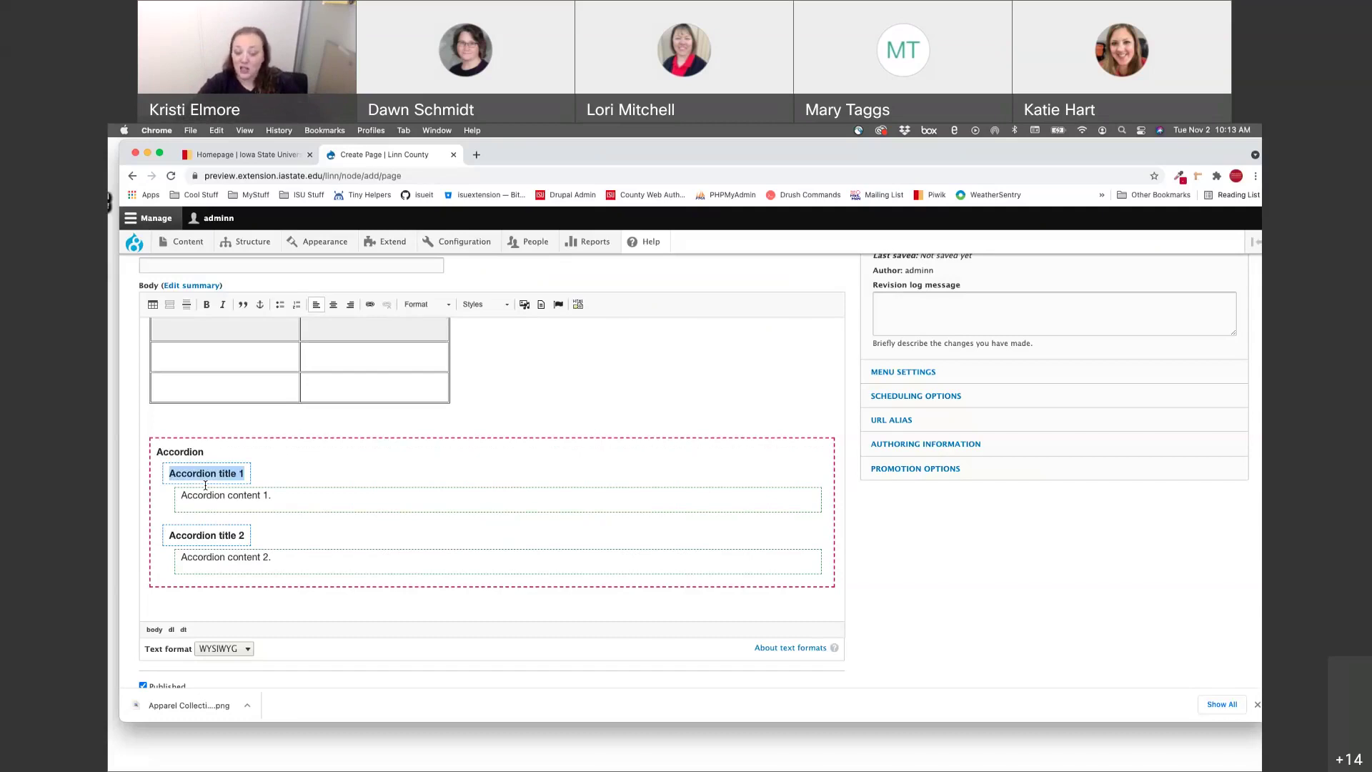
# - Retitle the first accordion tab 'This is my header' and replace its content with 'This is my content'
pyautogui.write('This is ')
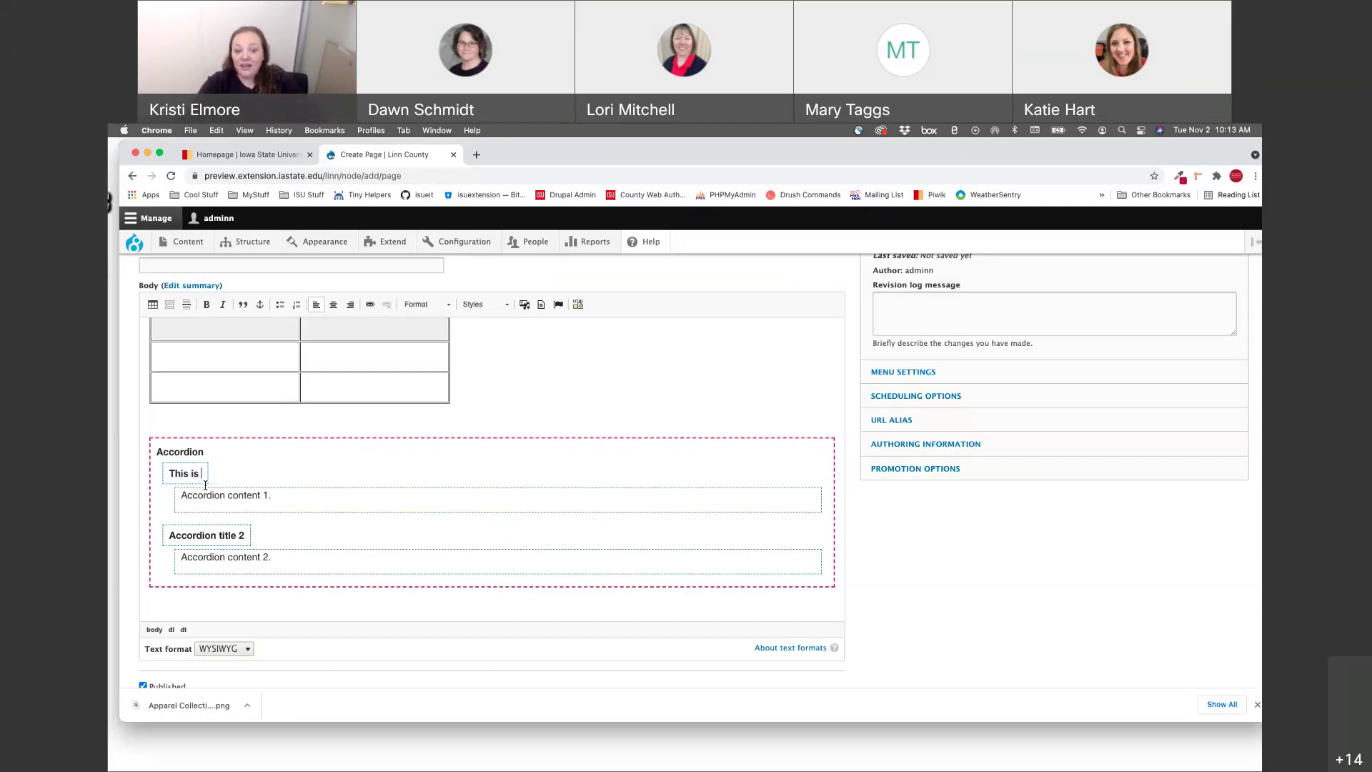
pyautogui.write('my header')
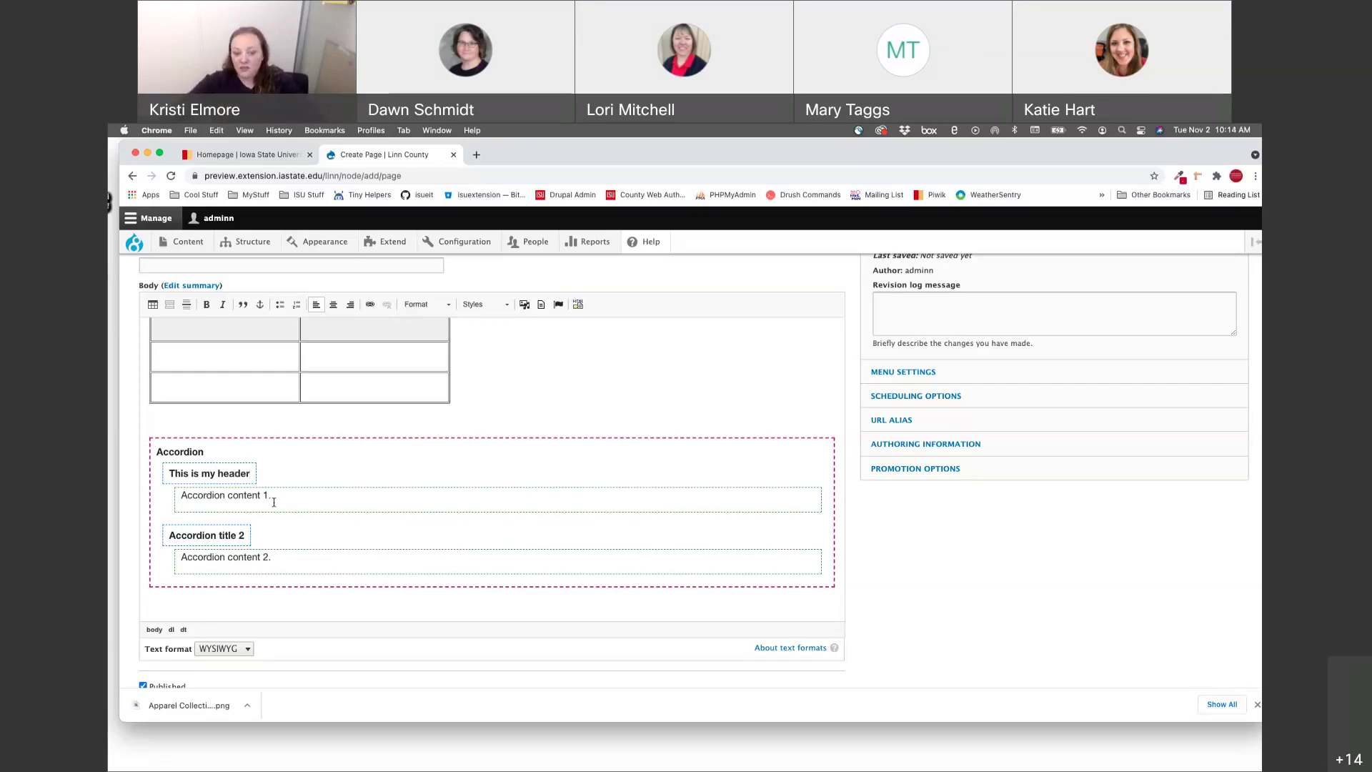
pyautogui.moveTo(271, 496); pyautogui.dragTo(172, 498)
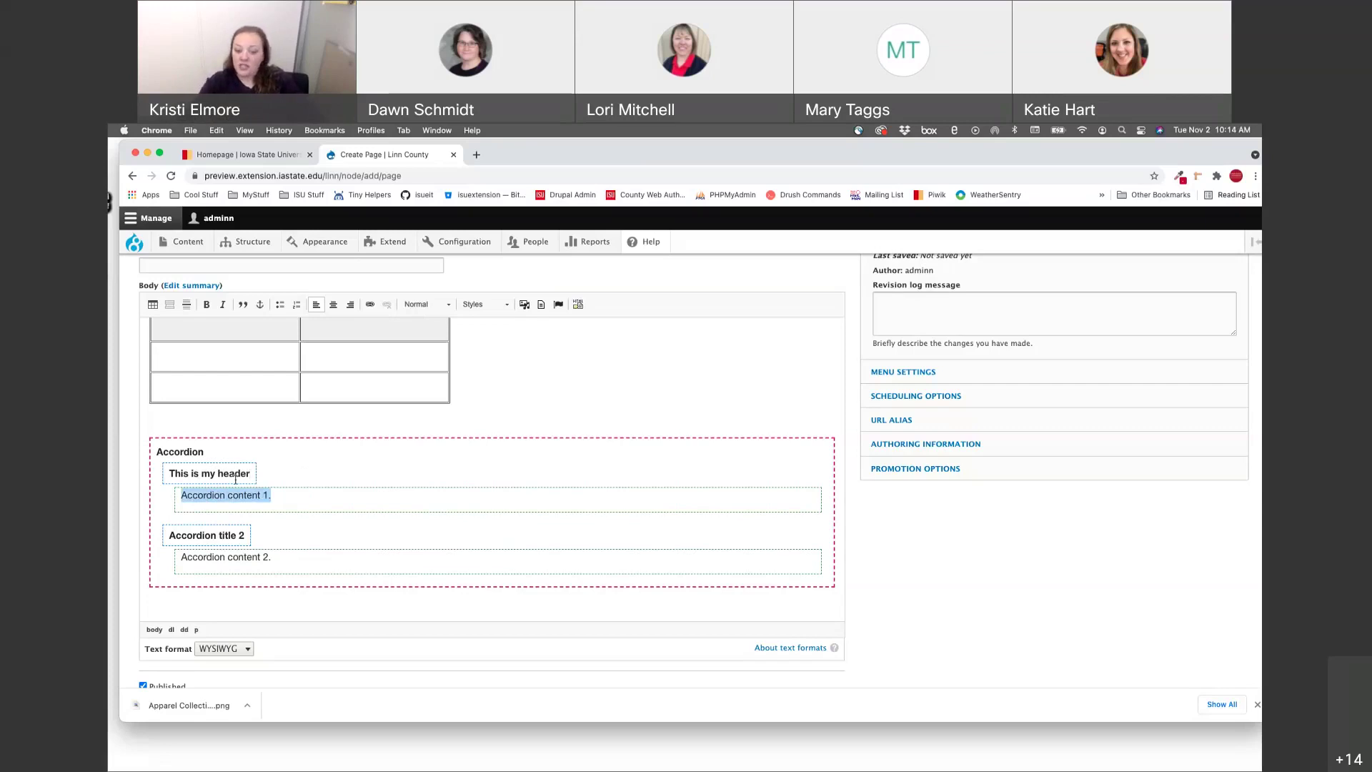
pyautogui.write('This i')
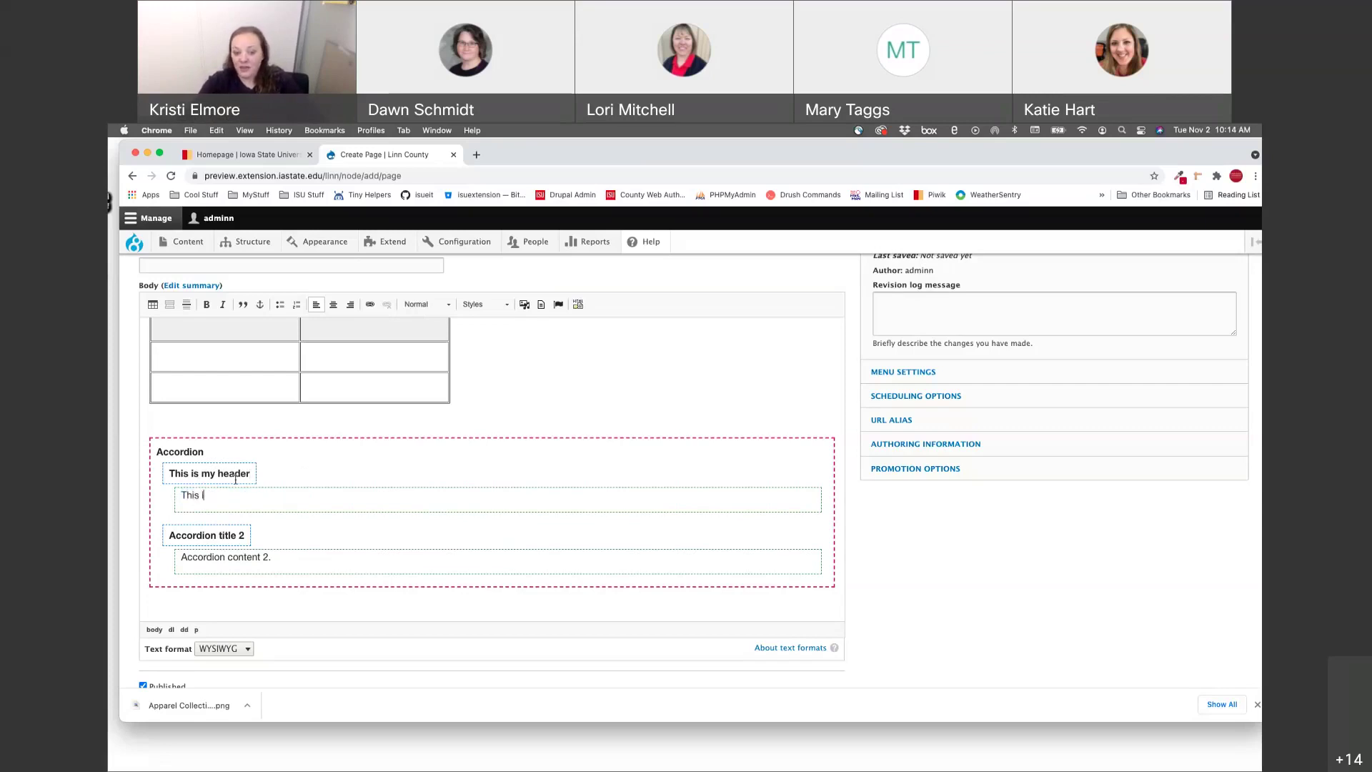
pyautogui.write('s my content')
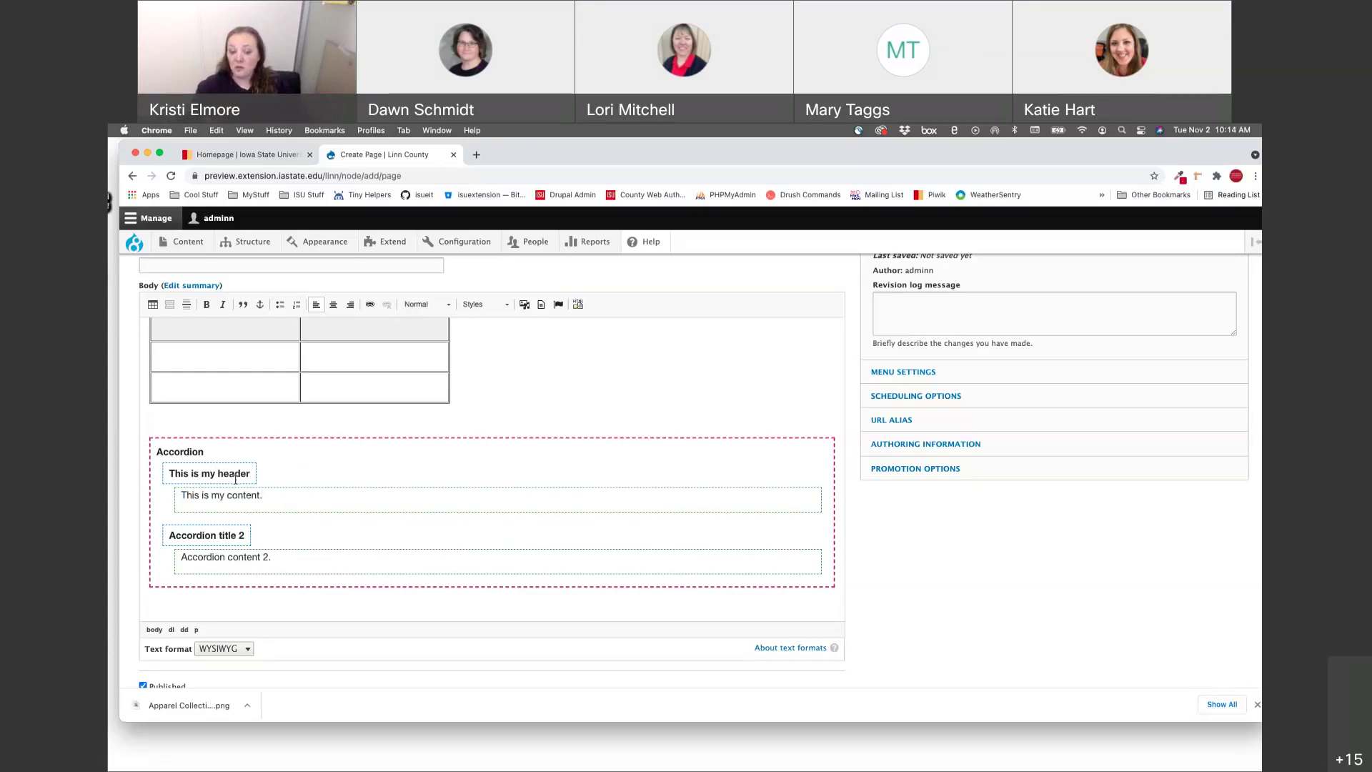
pyautogui.rightClick(289, 559)
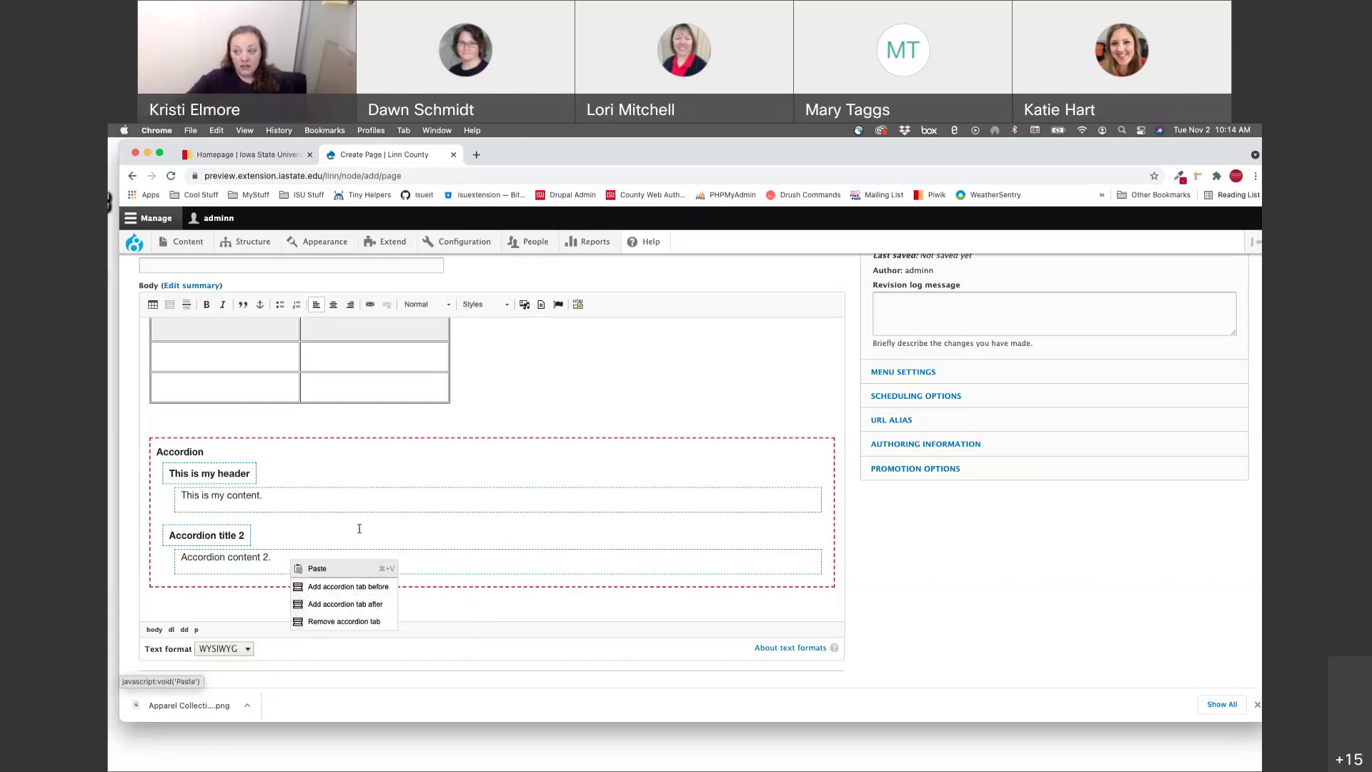
pyautogui.click(307, 518)
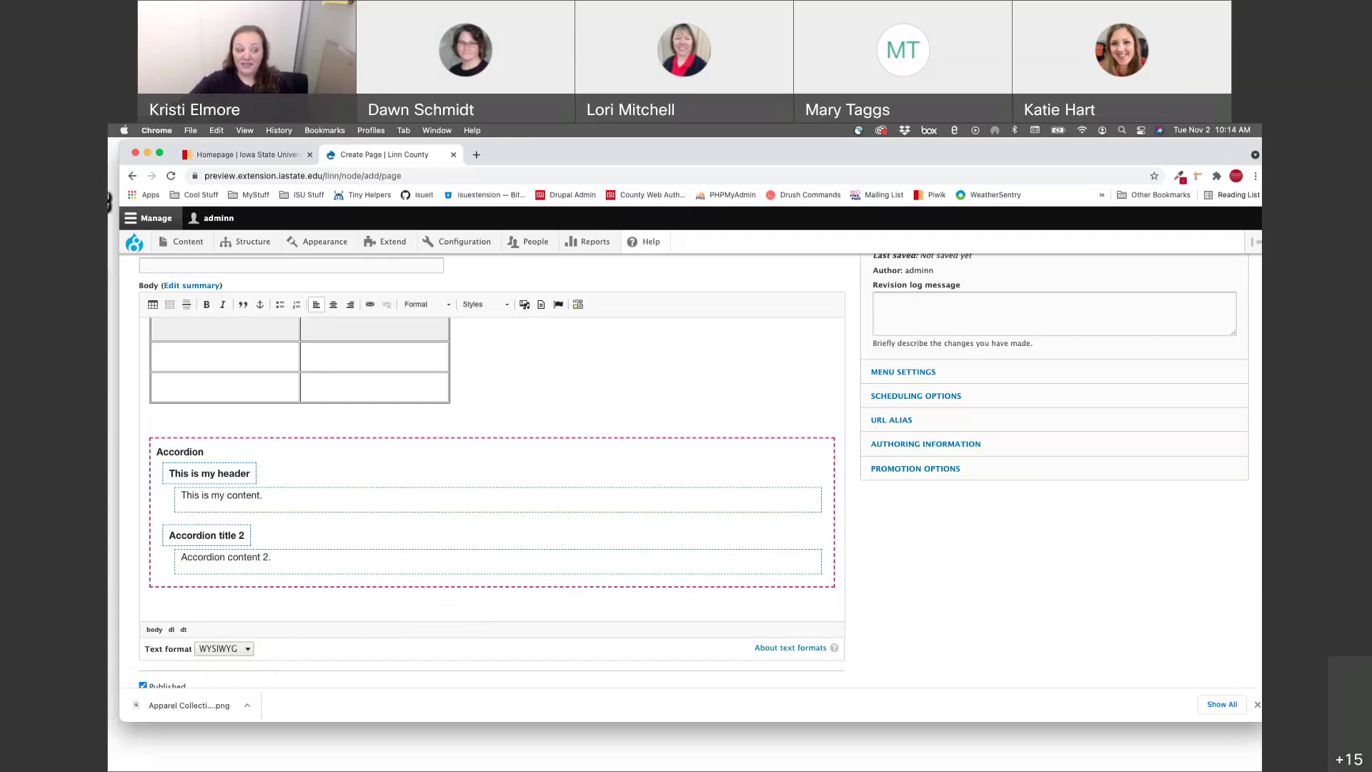
# - Insert a horizontal line below the accordion and put the cursor in the empty paragraph after it
pyautogui.click(197, 607)
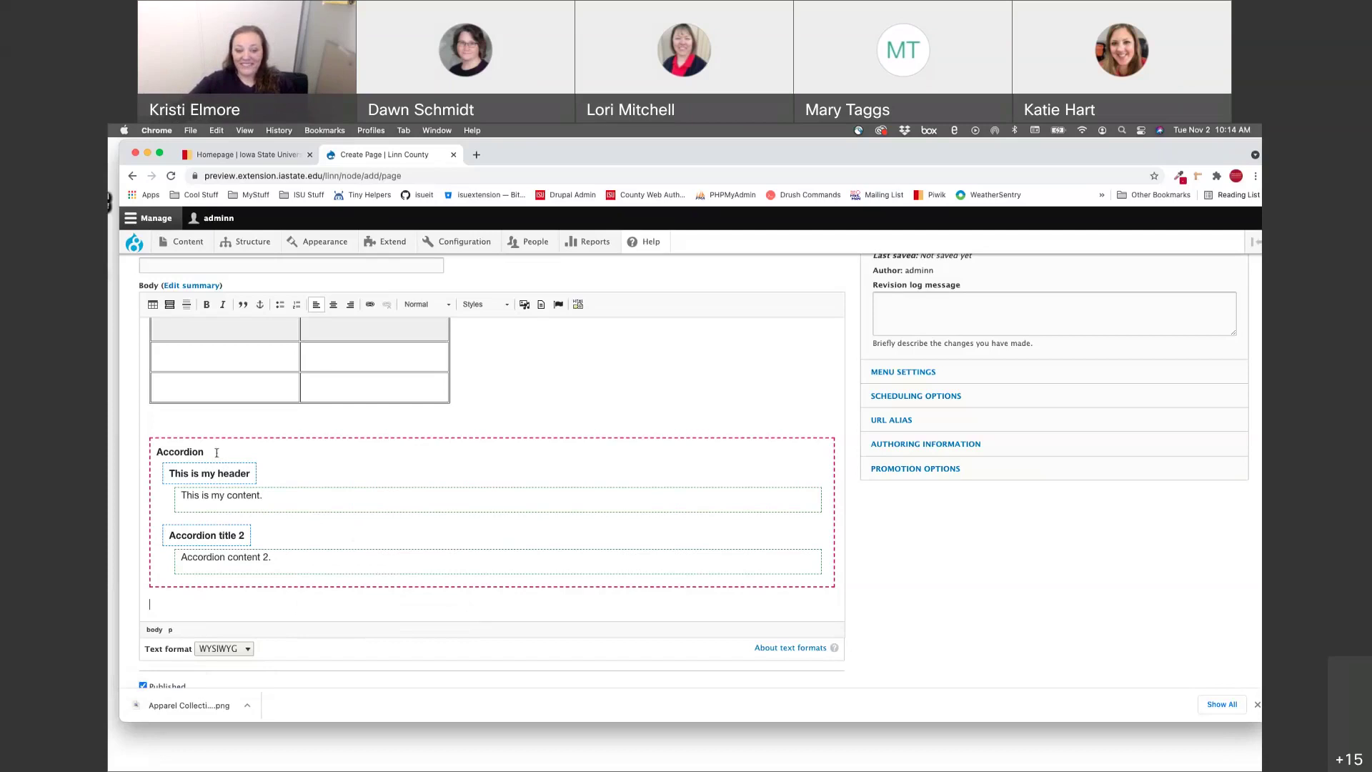
pyautogui.click(187, 308)
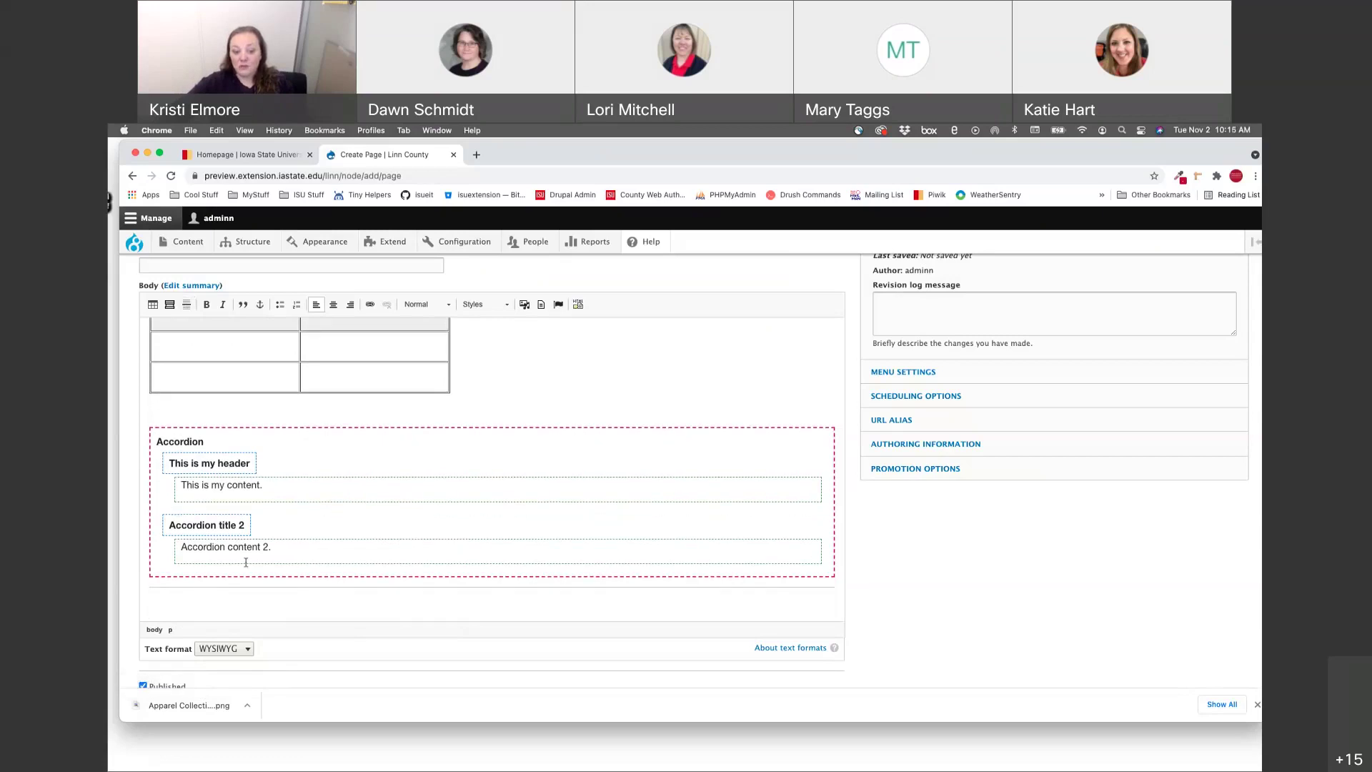
pyautogui.press('super+z')
pyautogui.scroll(-2, 235, 567)
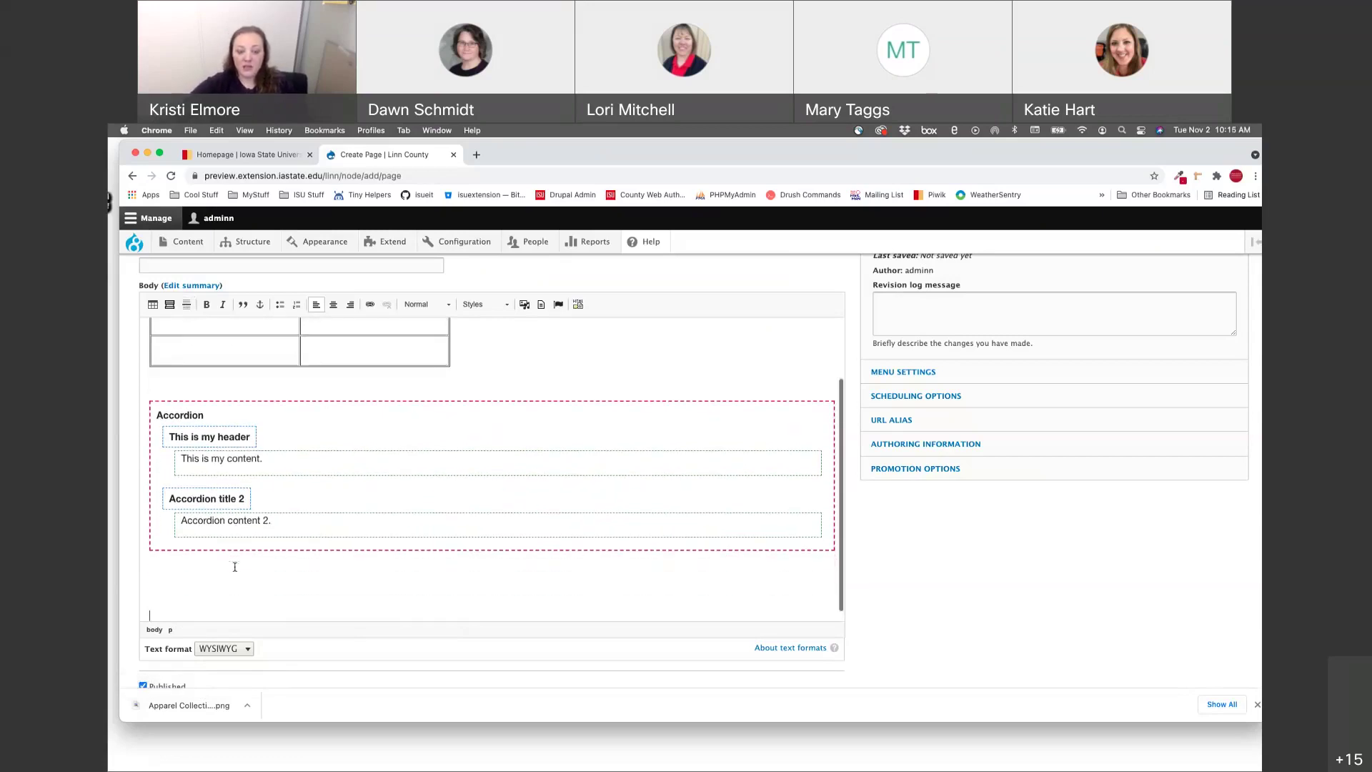
pyautogui.click(188, 306)
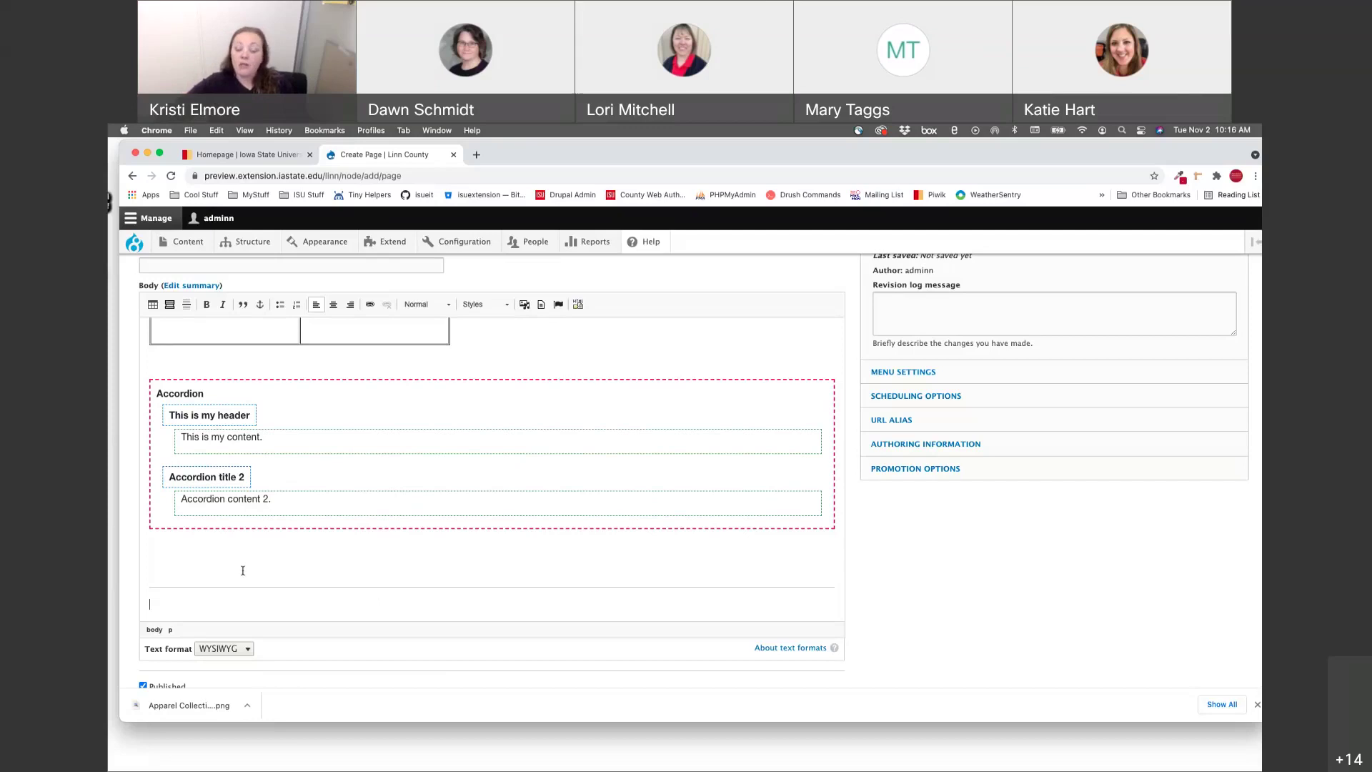
pyautogui.click(198, 570)
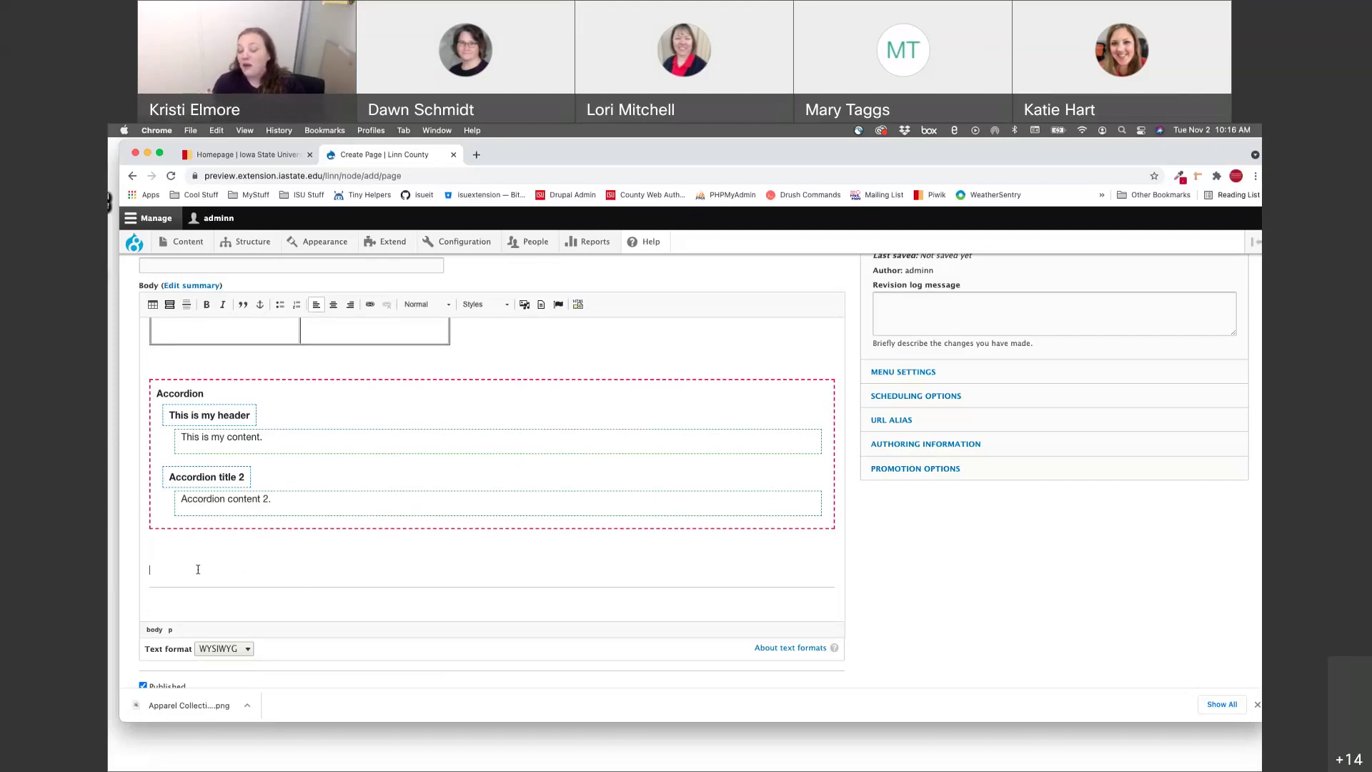
pyautogui.click(198, 570)
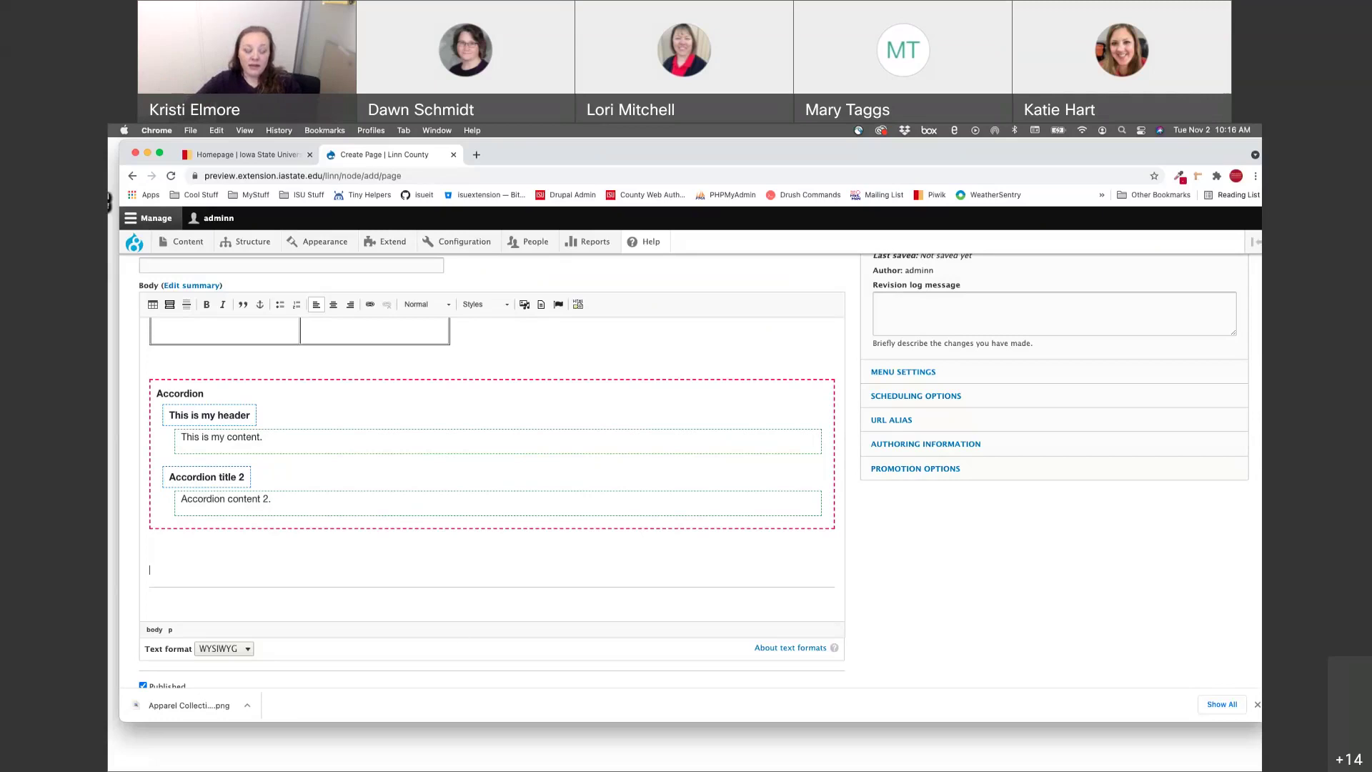
# - Type 'faff' in bold, try italic on it, then remove both to leave it plain
pyautogui.click(206, 304)
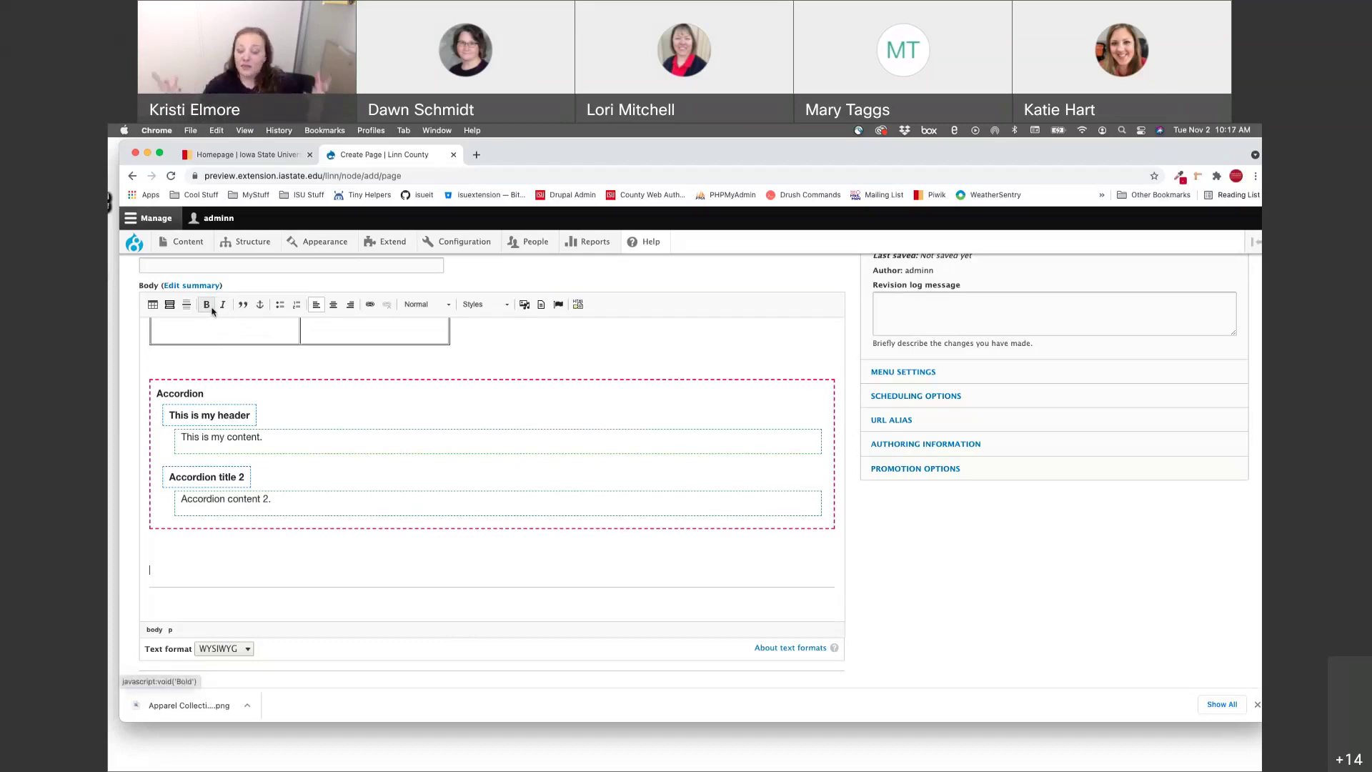
pyautogui.click(455, 577)
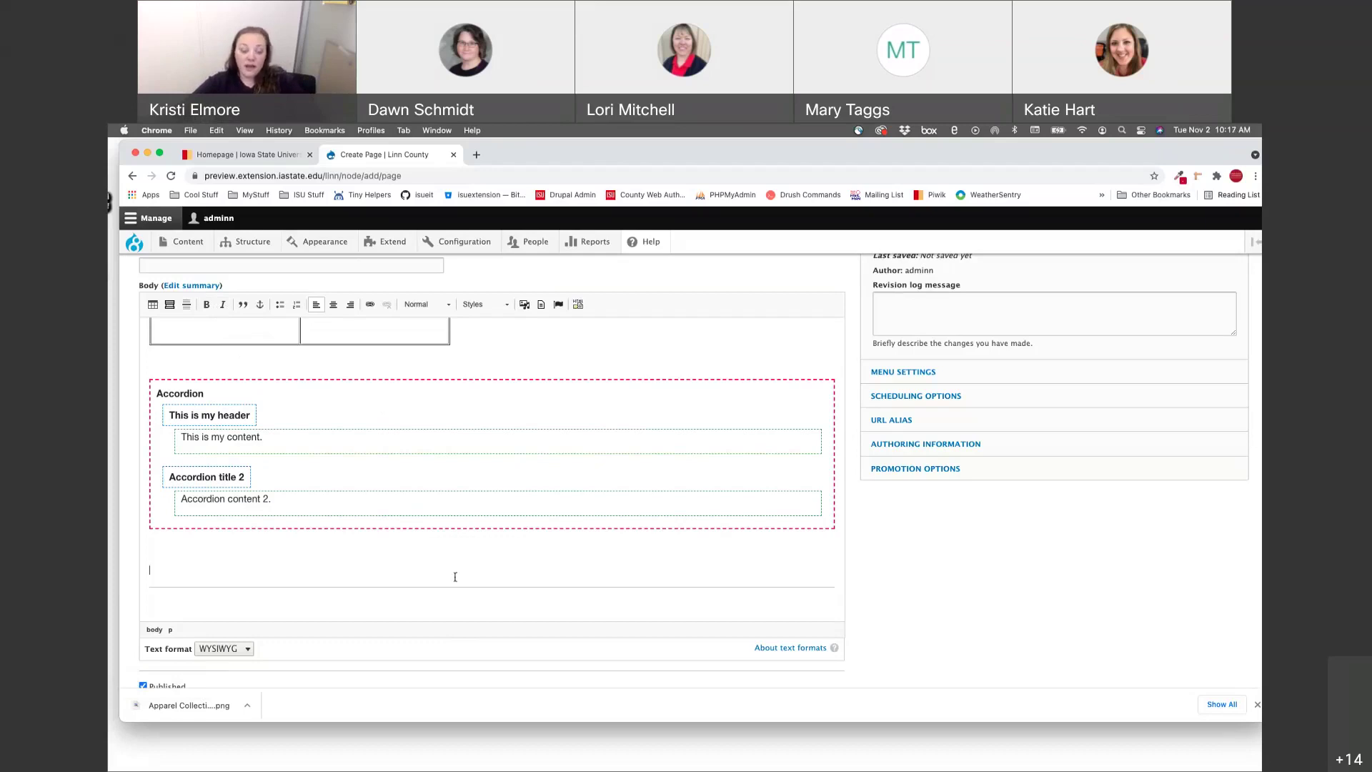
pyautogui.click(207, 305)
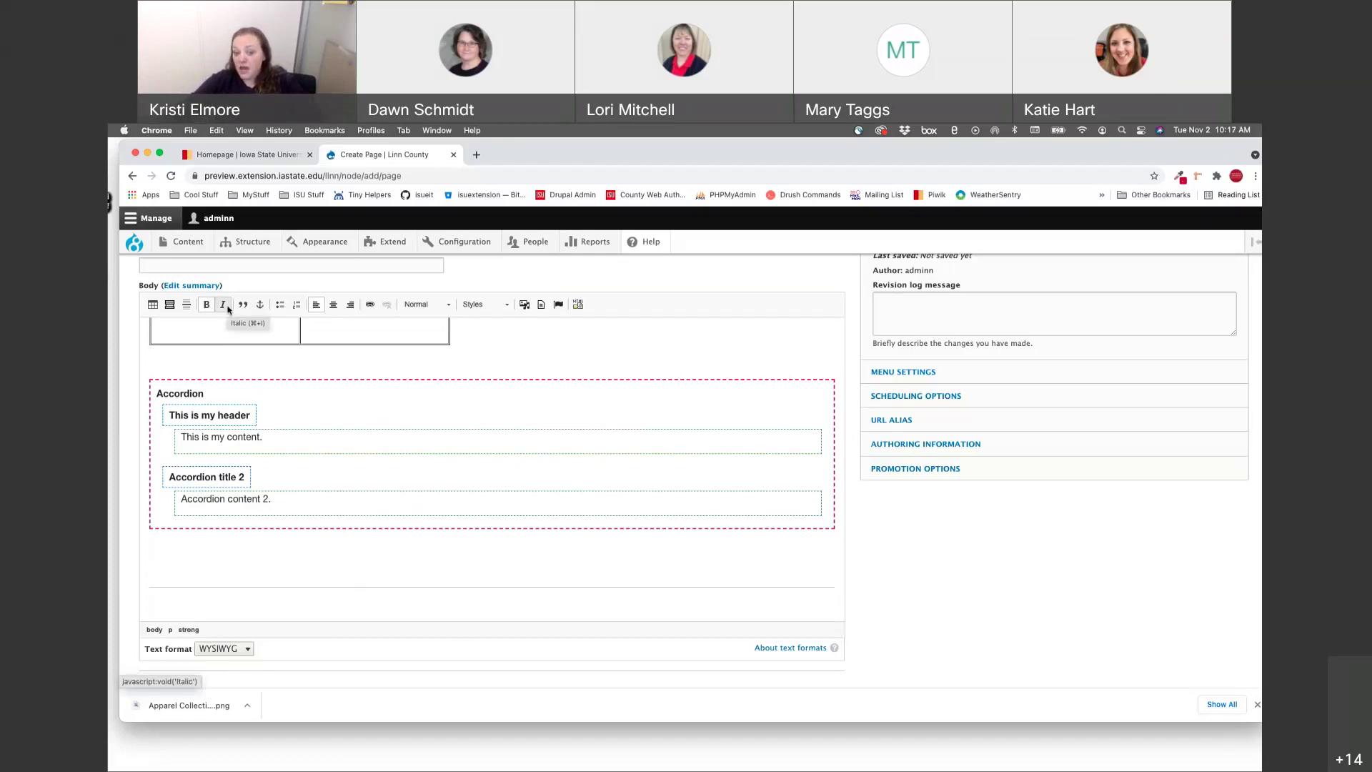
pyautogui.write('faff')
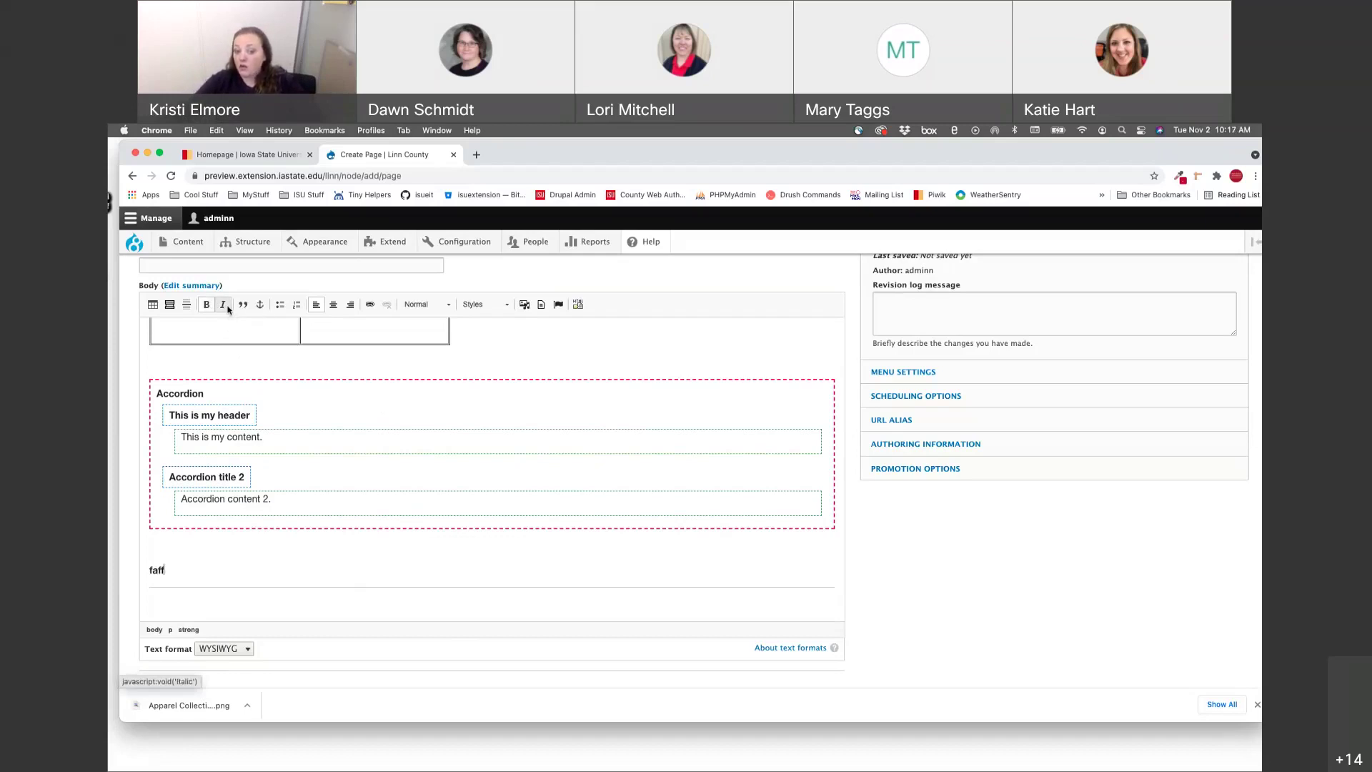
pyautogui.doubleClick(153, 572)
pyautogui.click(216, 307)
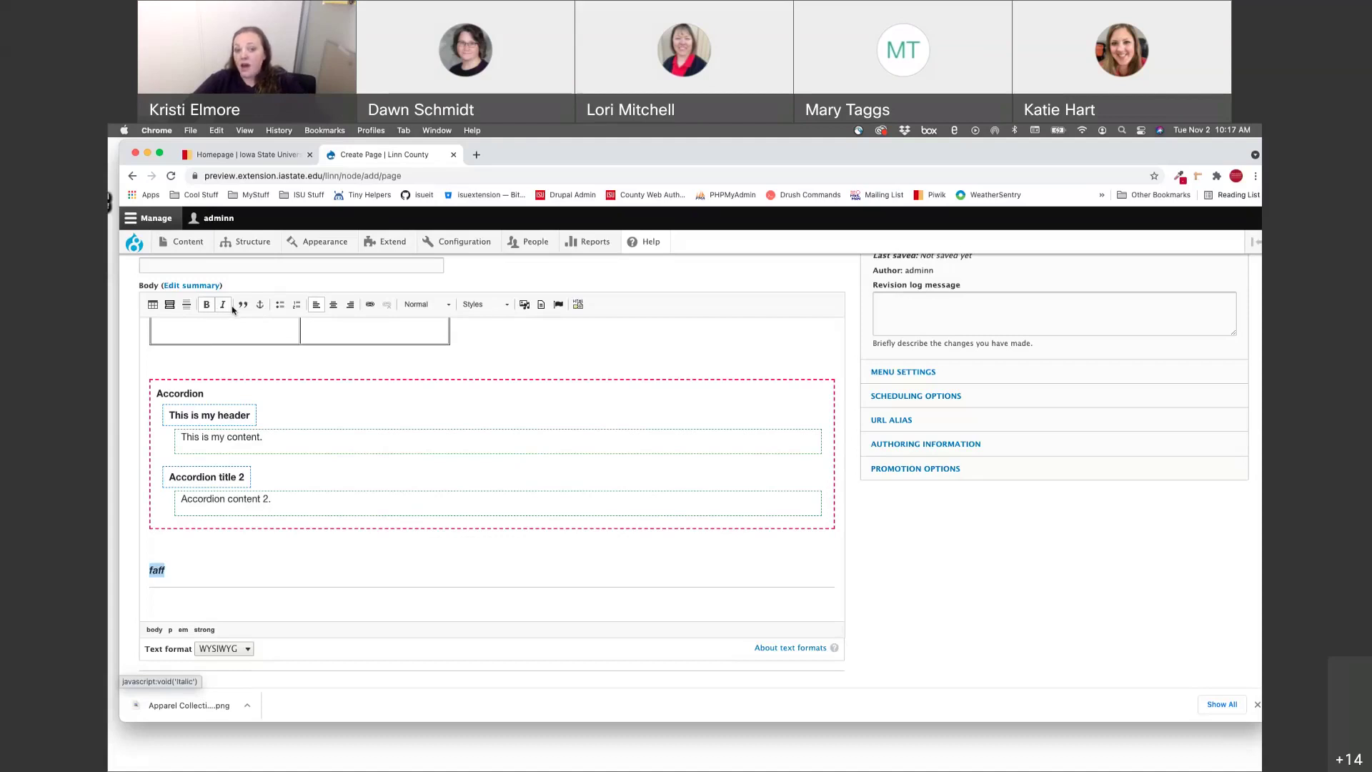
pyautogui.click(224, 305)
pyautogui.click(209, 307)
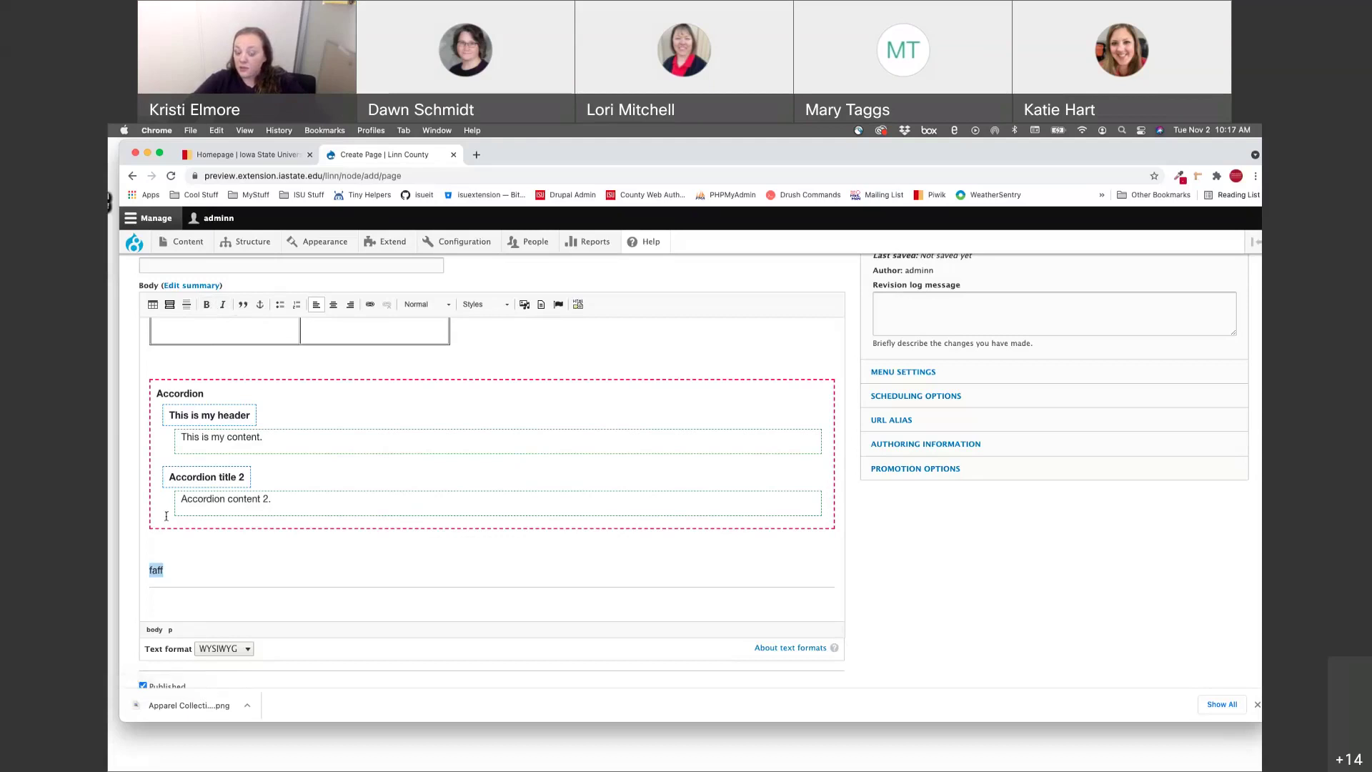
pyautogui.click(171, 565)
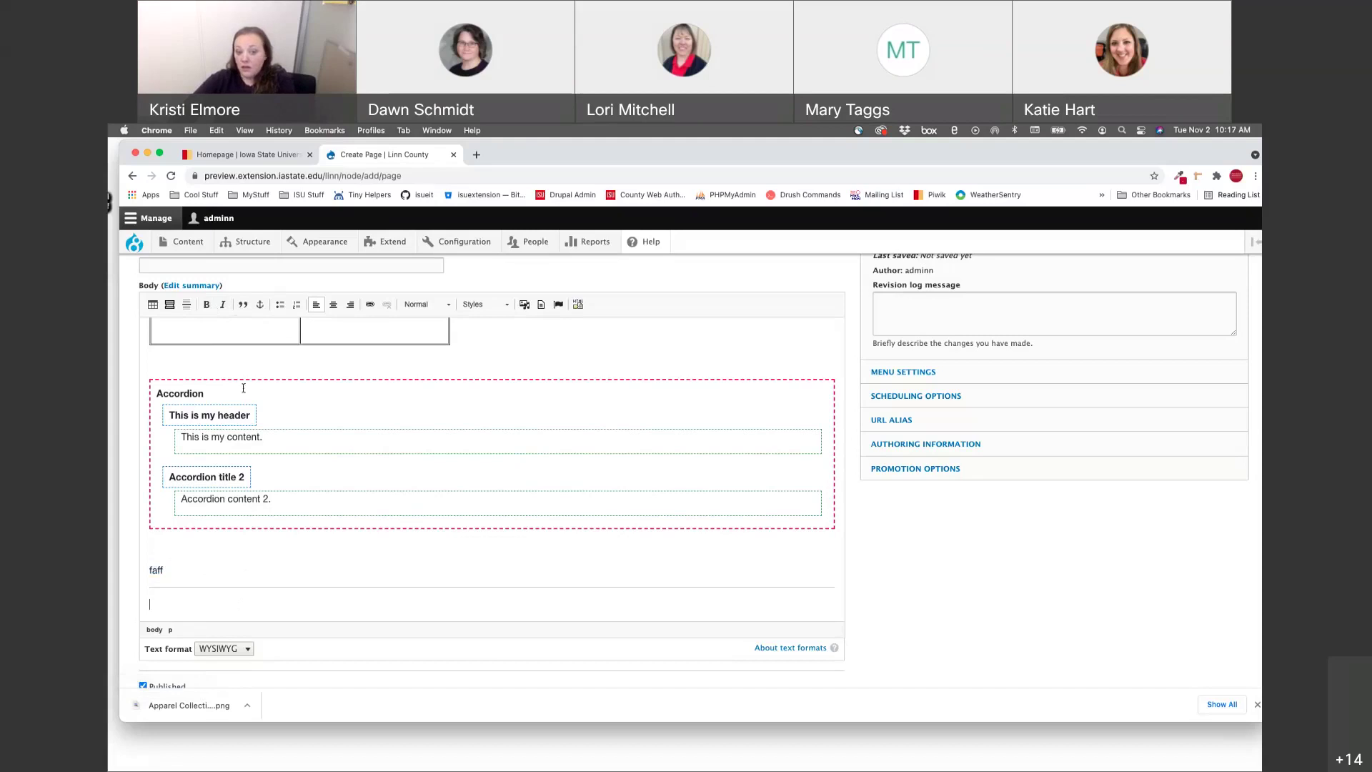
# - Make the last line a block quote reading 'This is my quote, isn't it great?'
pyautogui.click(242, 305)
pyautogui.scroll(-1, 271, 456)
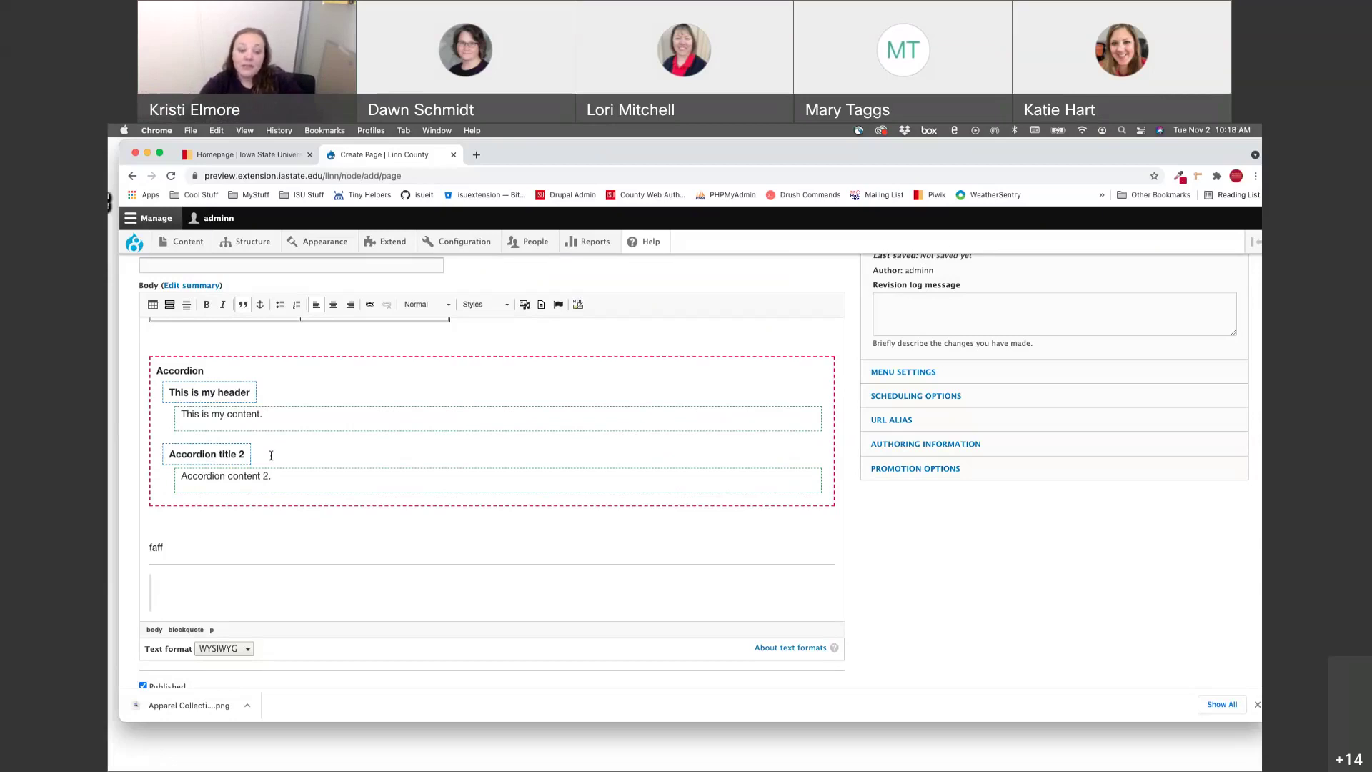
pyautogui.write("This is my quote, isn't it great?")
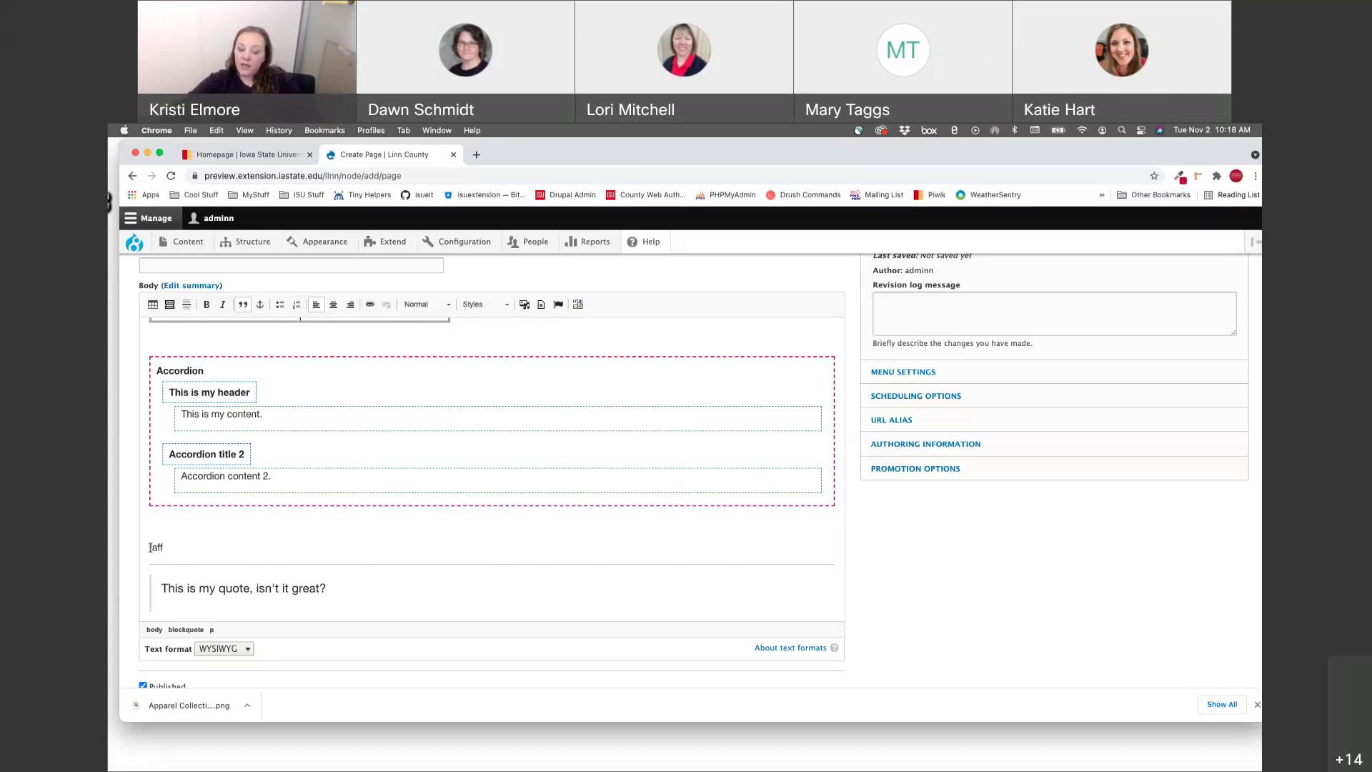
pyautogui.moveTo(150, 547); pyautogui.dragTo(173, 547)
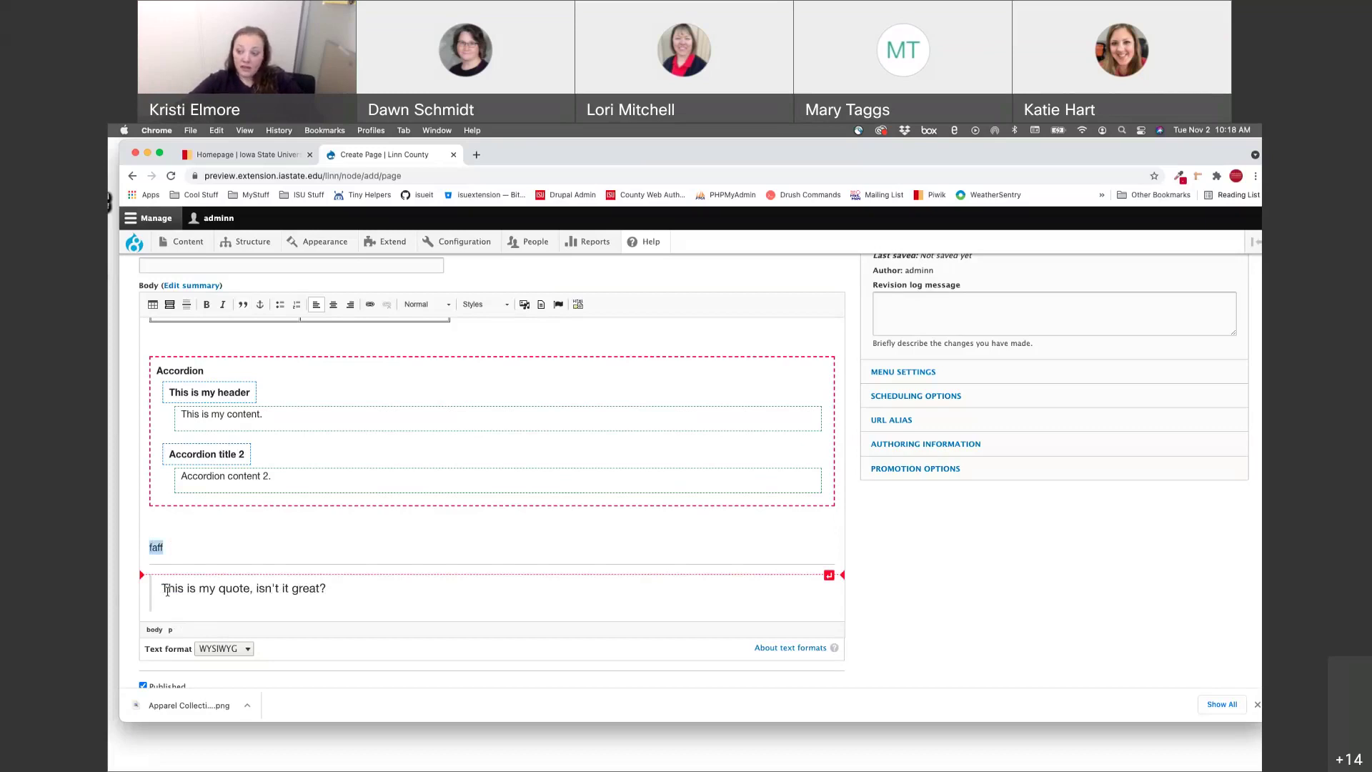
pyautogui.scroll(-1, 167, 591)
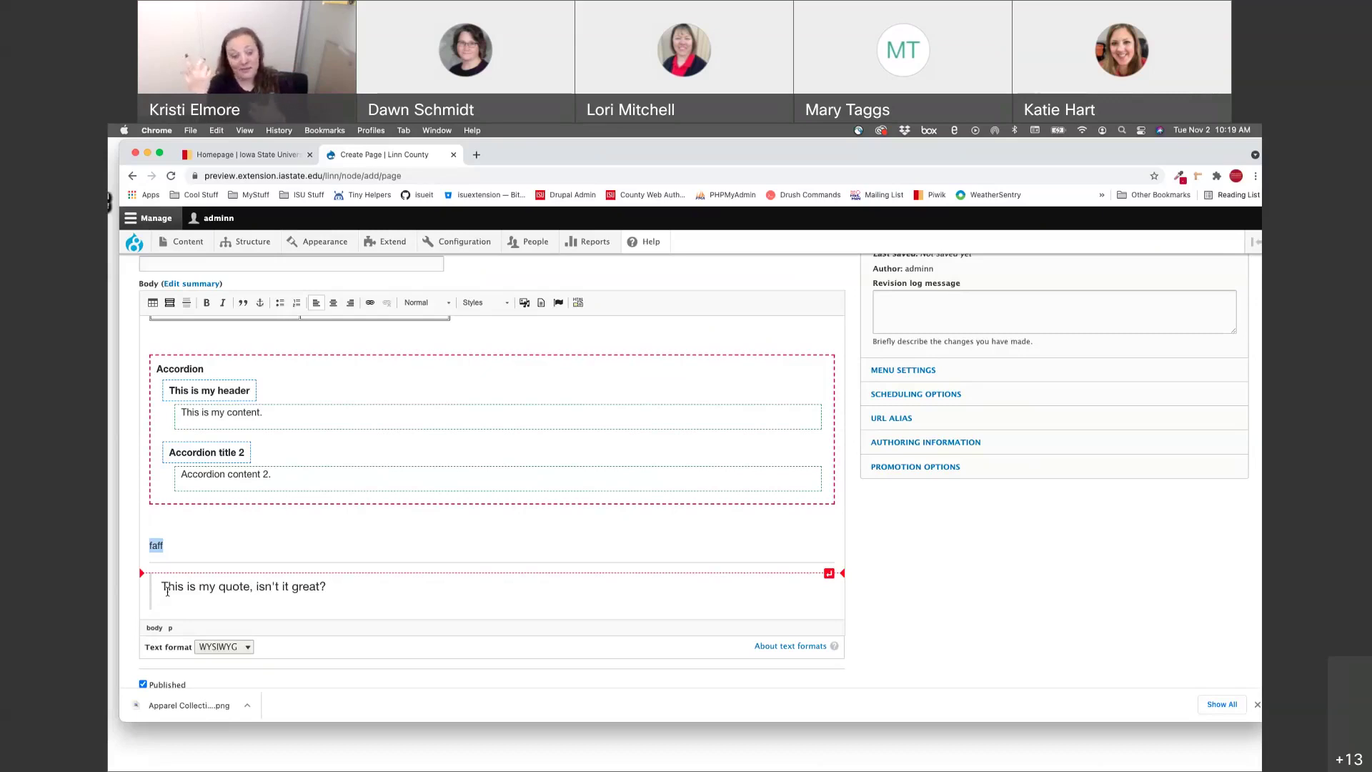
pyautogui.scroll(-1, 167, 592)
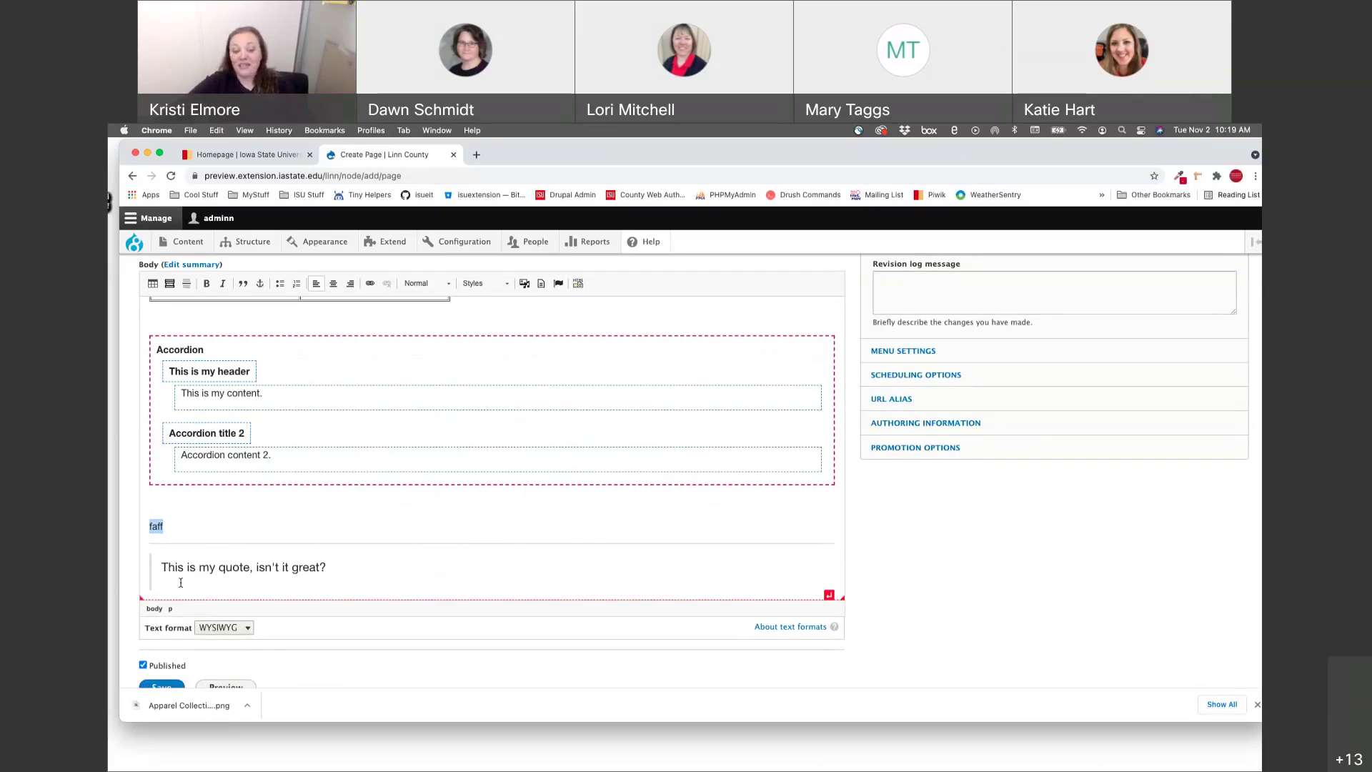
# - Add a new line after the quote and take it out of the block quote
pyautogui.click(361, 571)
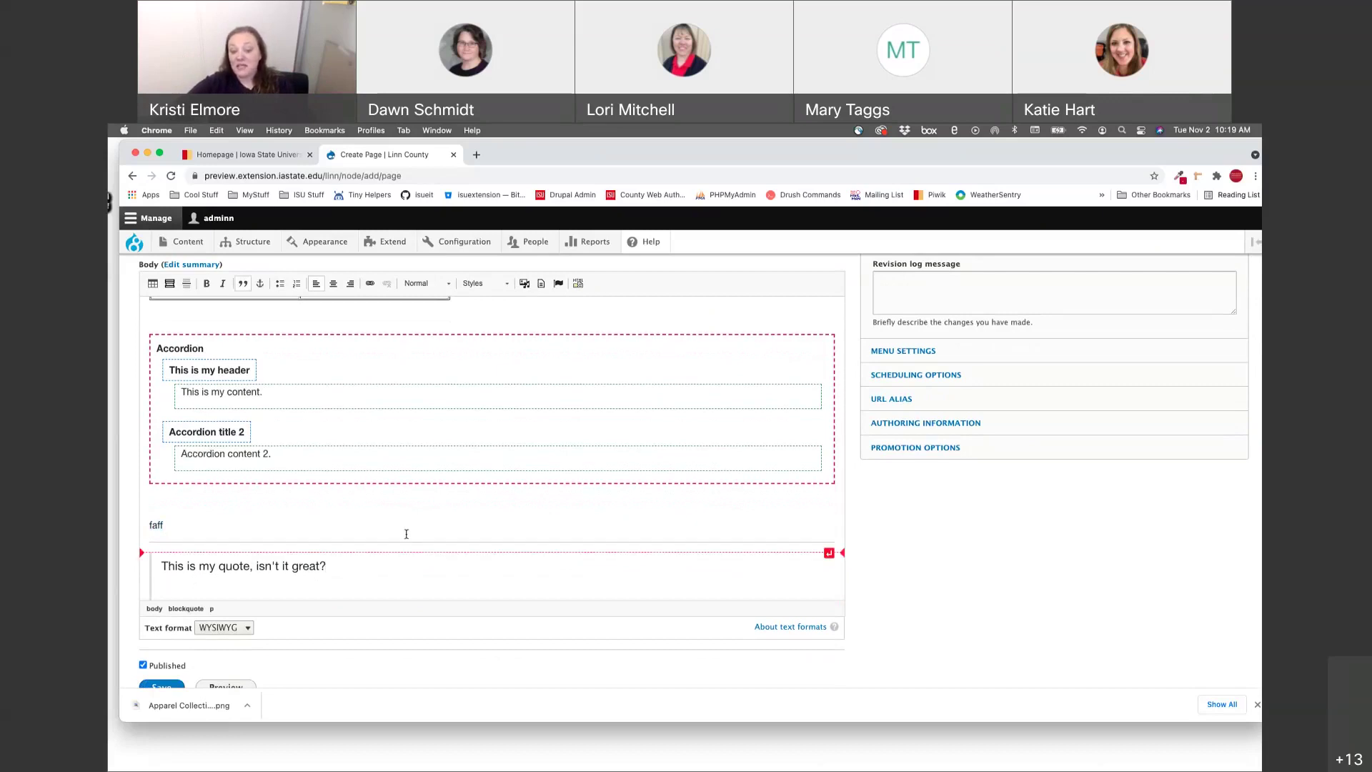
pyautogui.scroll(-1, 406, 513)
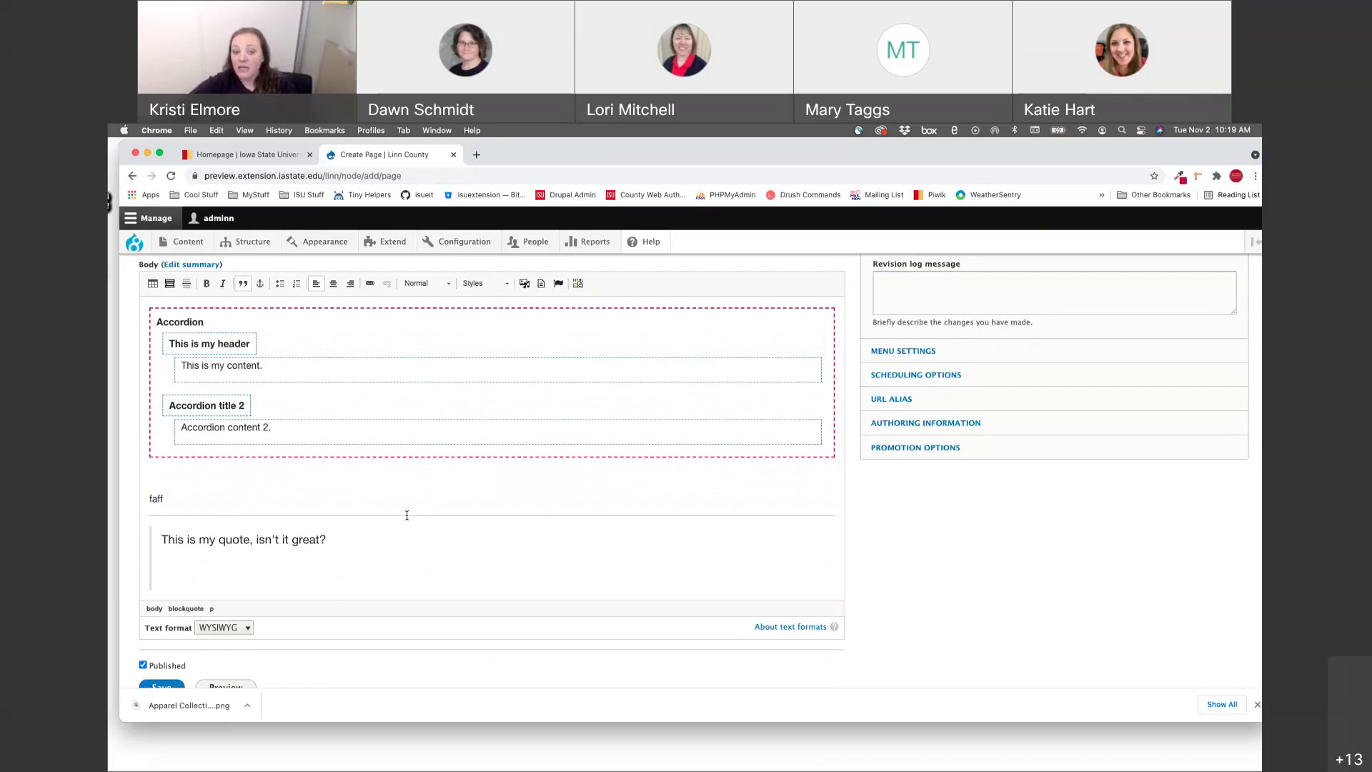
pyautogui.click(243, 284)
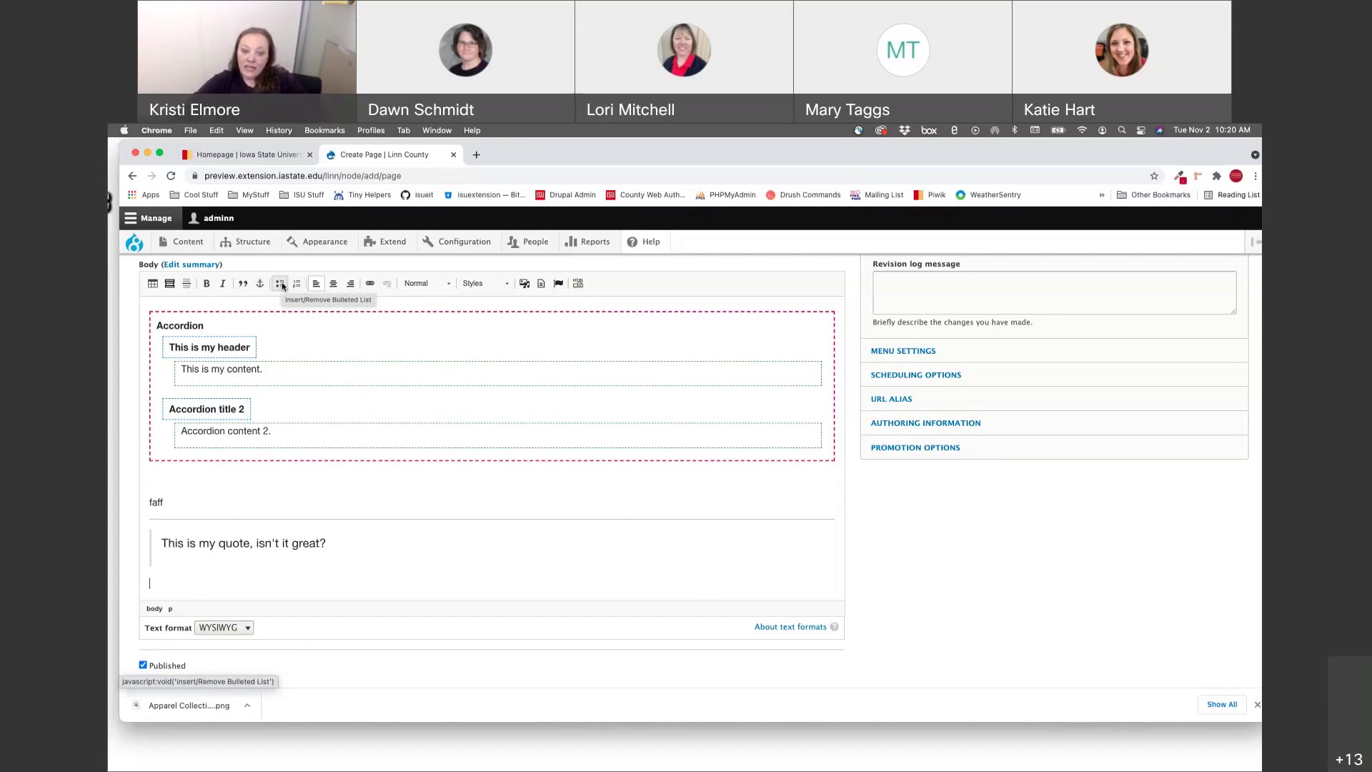
pyautogui.click(281, 284)
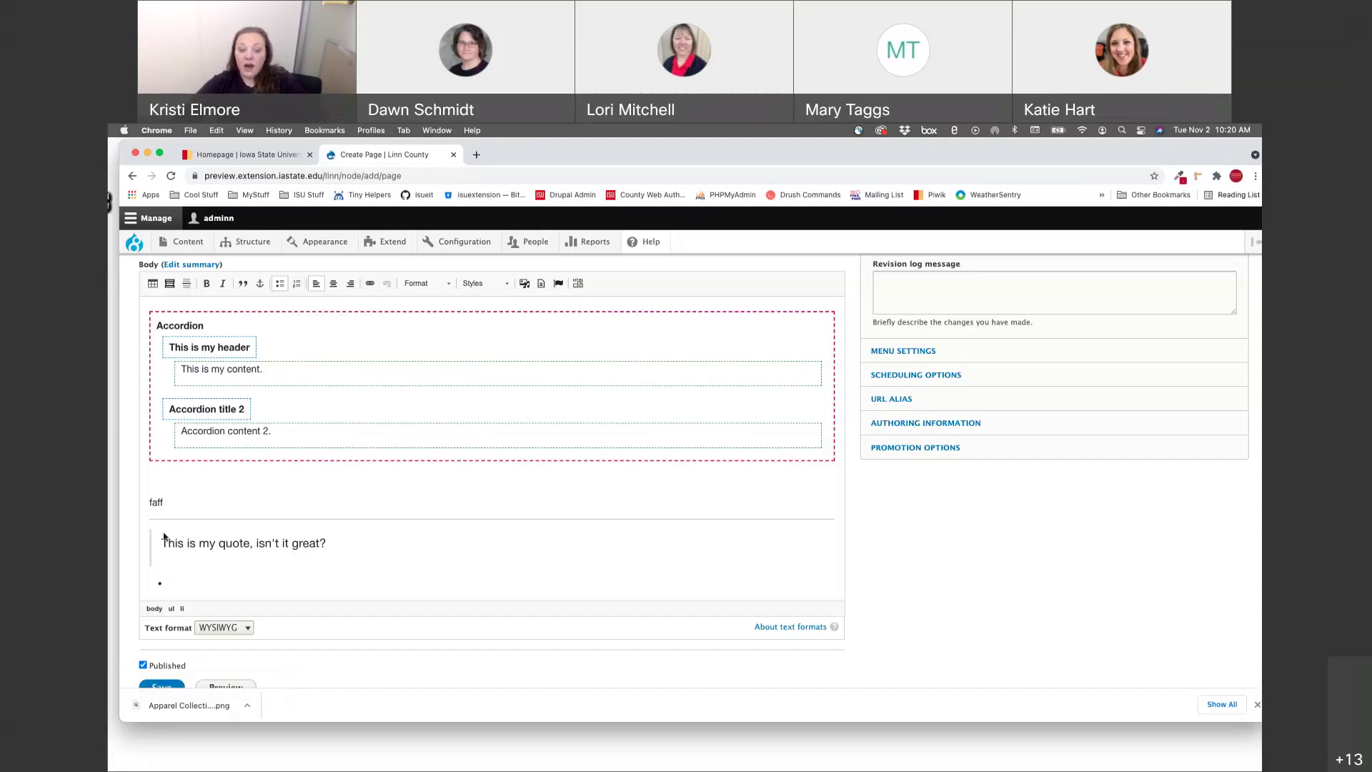
pyautogui.click(278, 284)
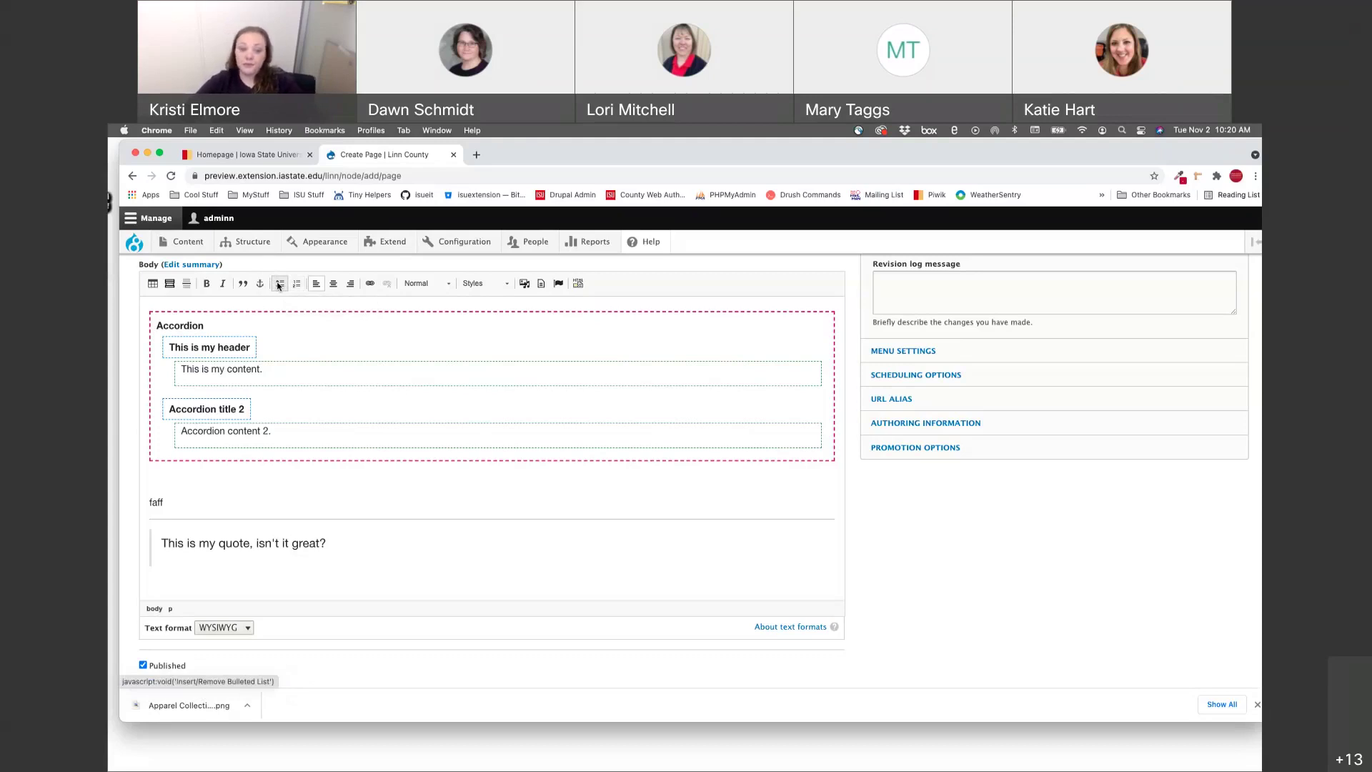
pyautogui.press('super+z')
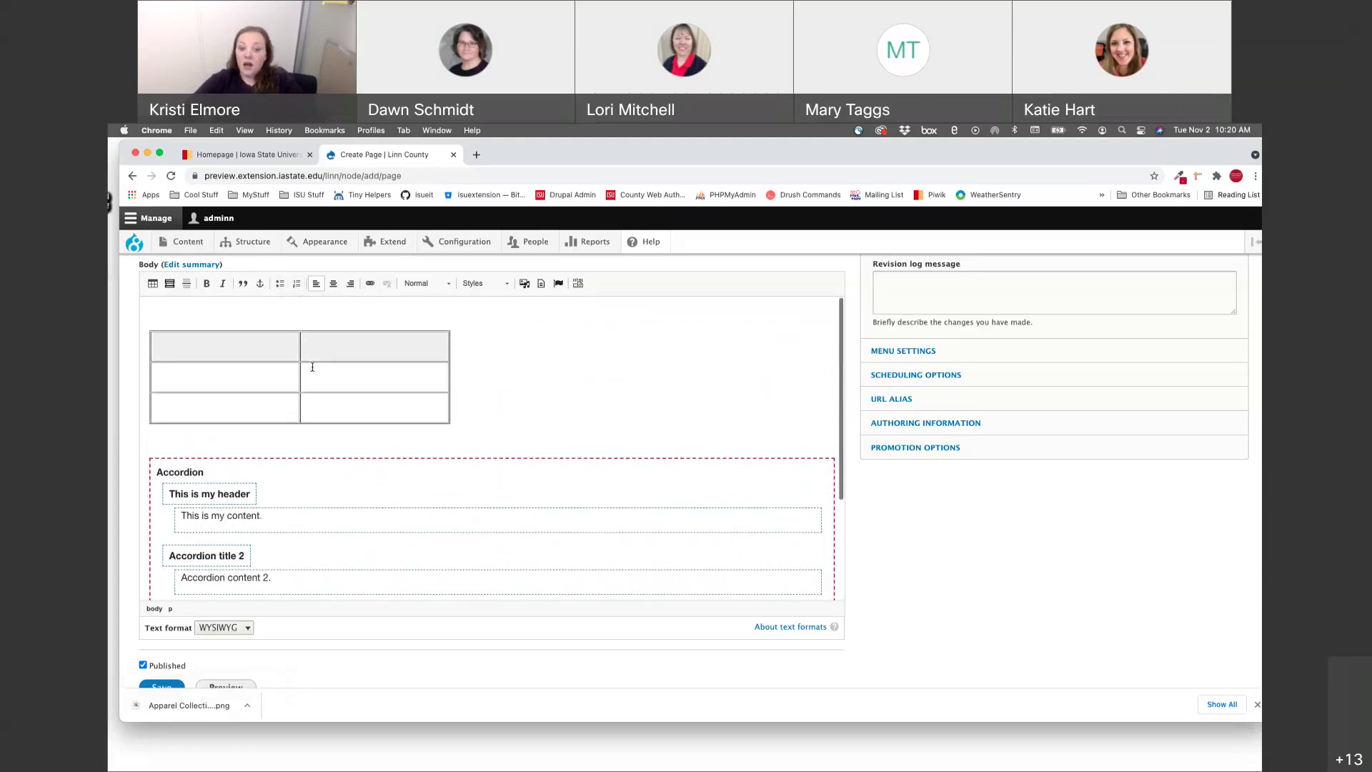
pyautogui.click(218, 371)
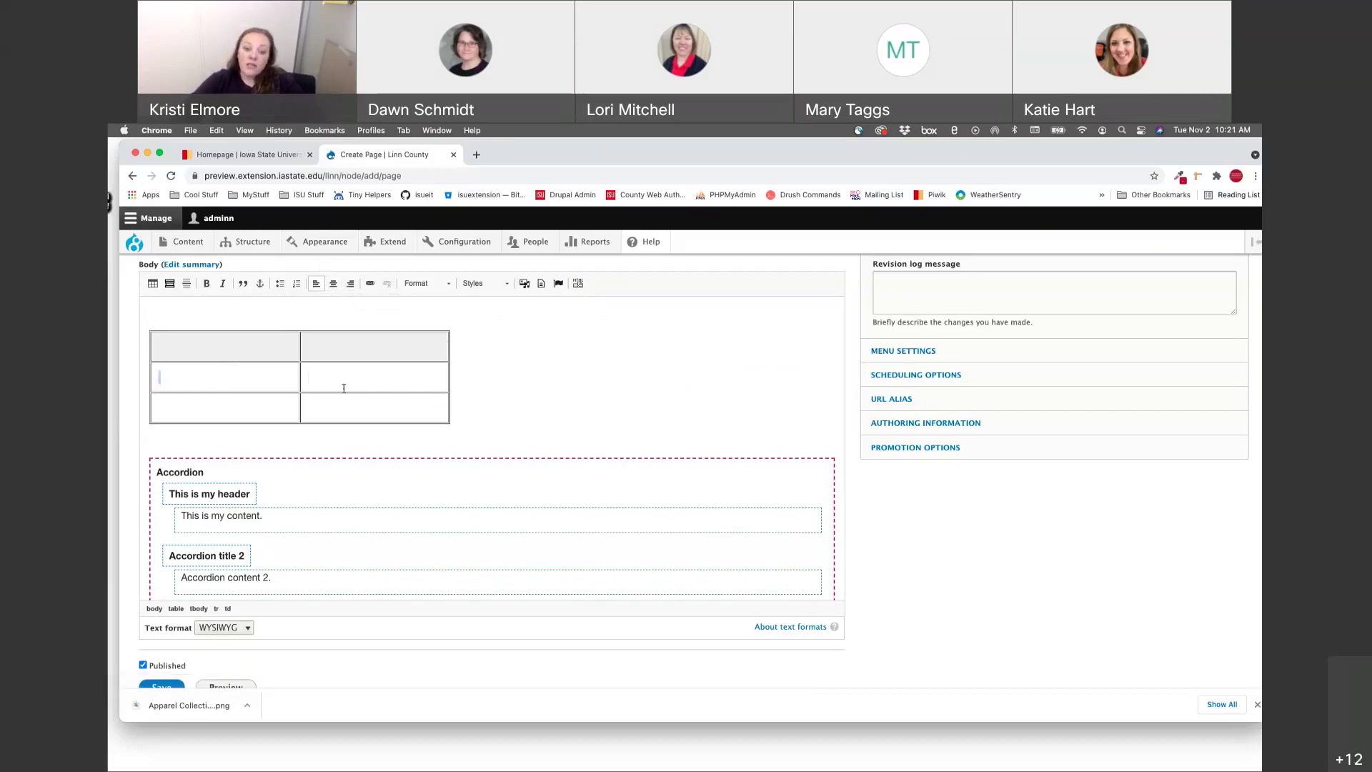
# - Fill the table body cells with This, is, my and content, one word each
pyautogui.write('This')
pyautogui.press('Tab')
pyautogui.write('is')
pyautogui.press('Tab')
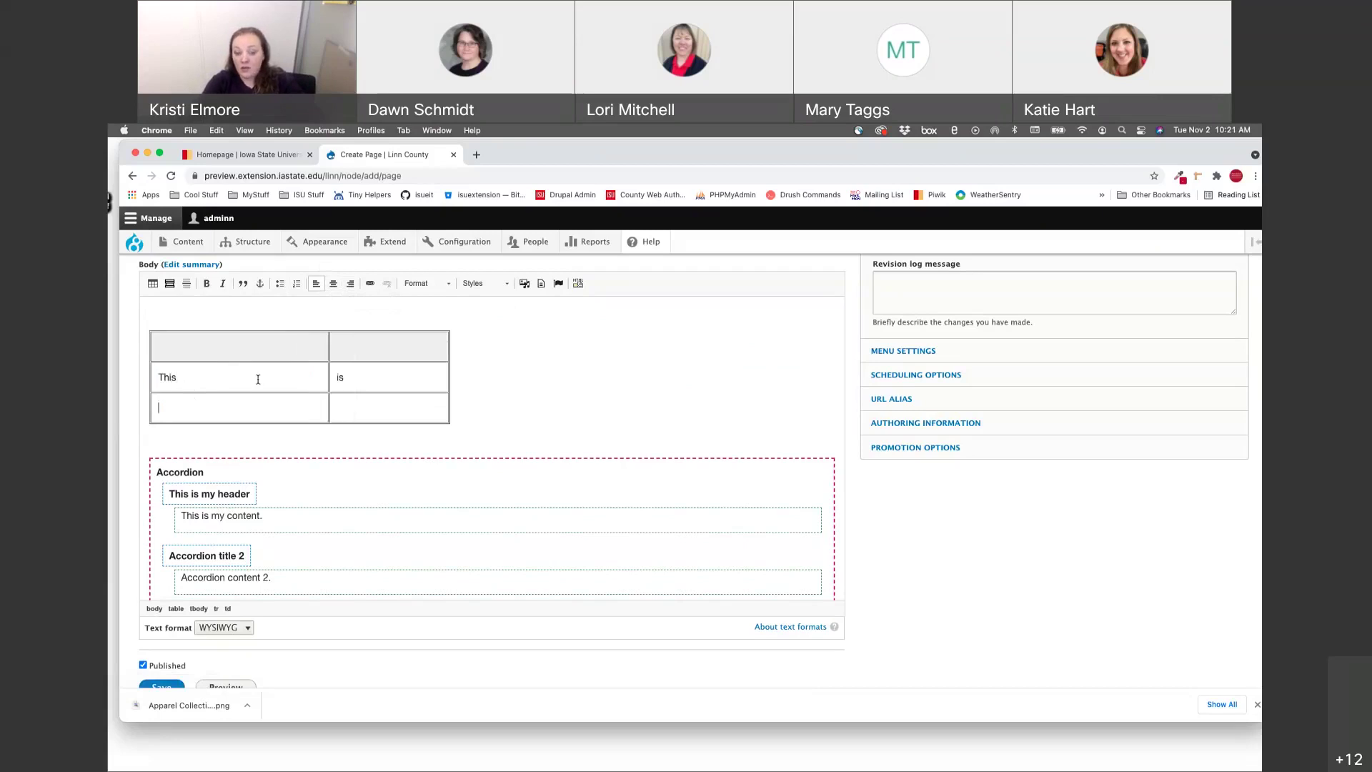
pyautogui.write('my')
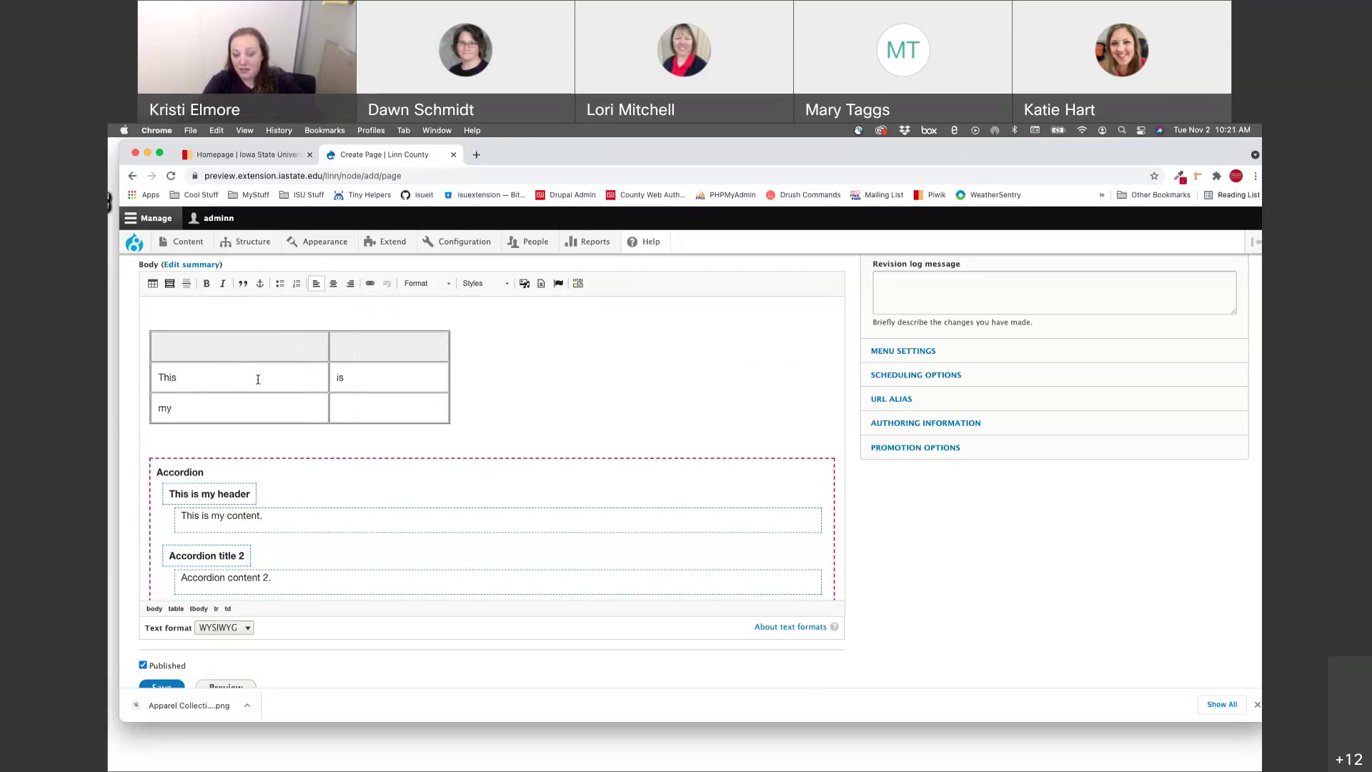
pyautogui.write('content')
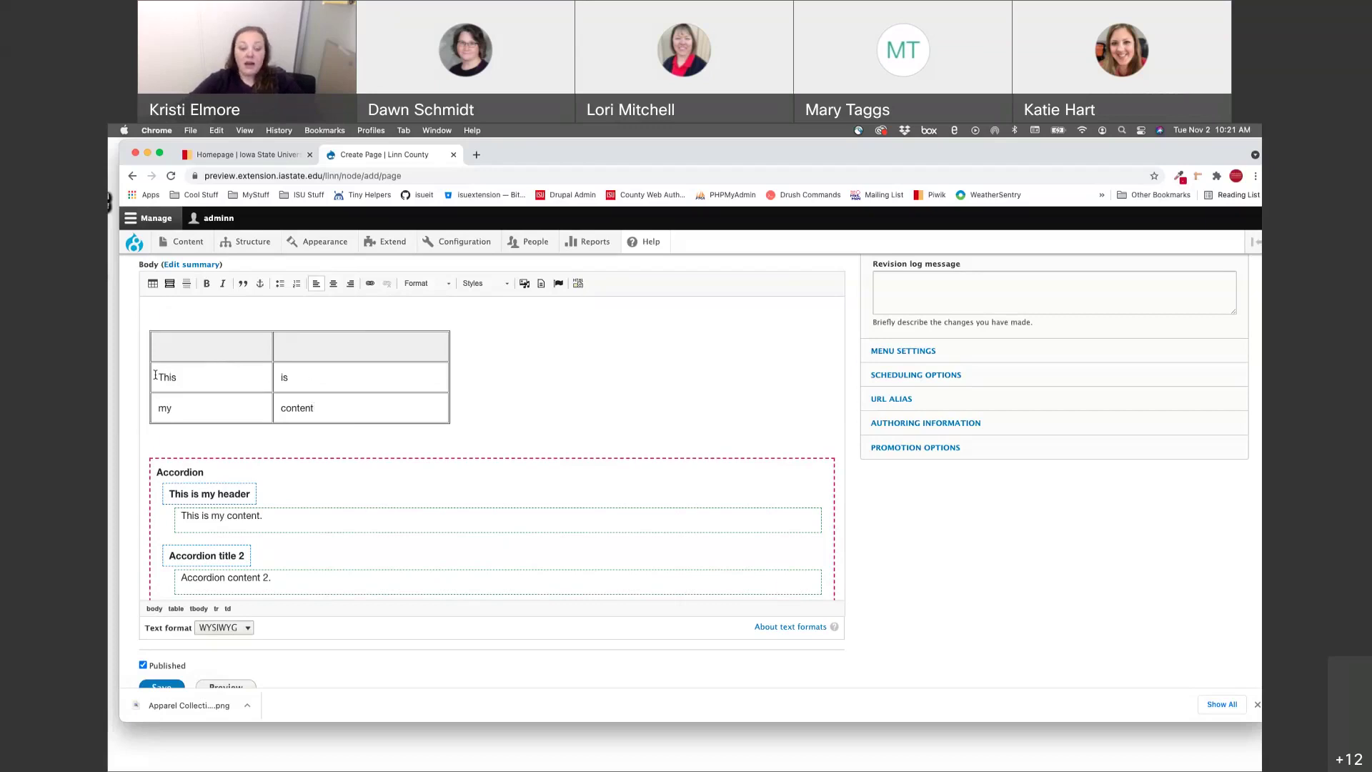
# - Center the four table body words; center the accordion text, then set it back to left alignment
pyautogui.moveTo(156, 375); pyautogui.dragTo(422, 412)
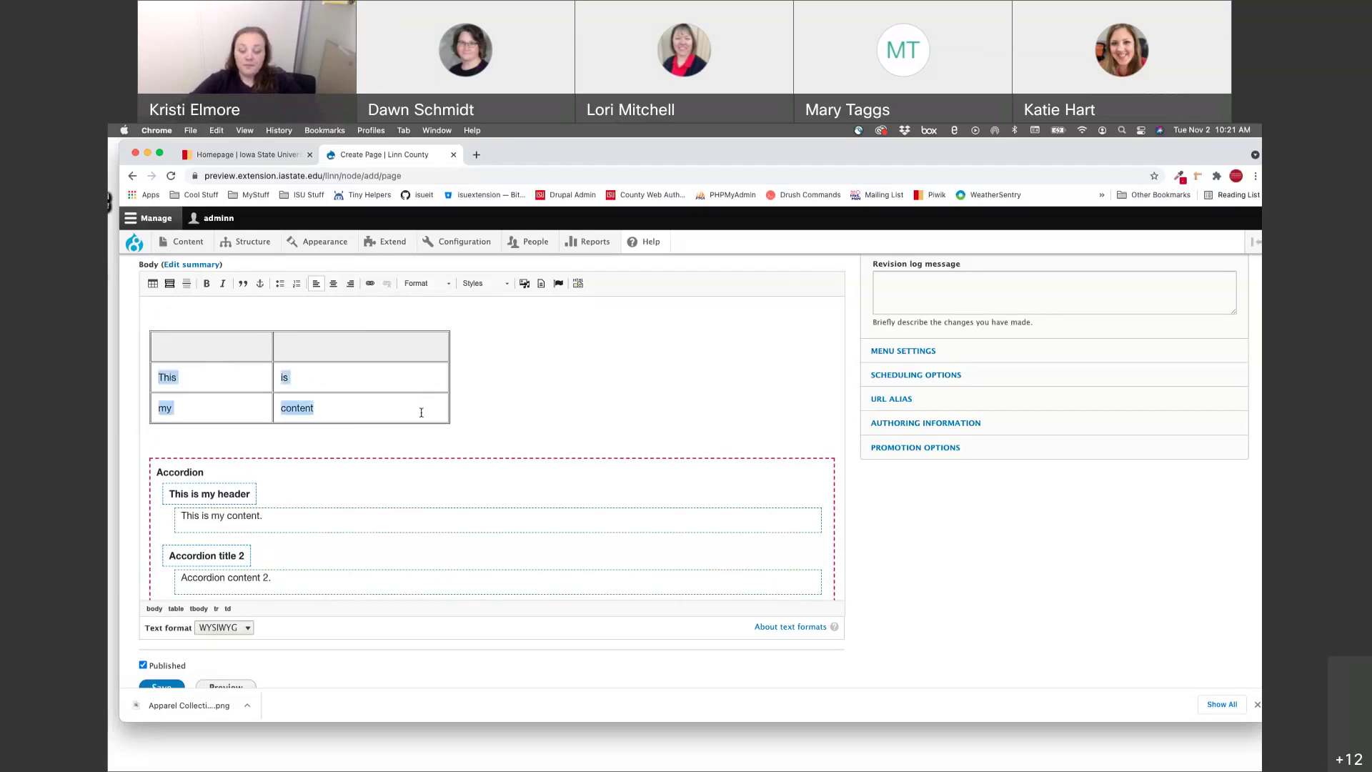
pyautogui.click(334, 284)
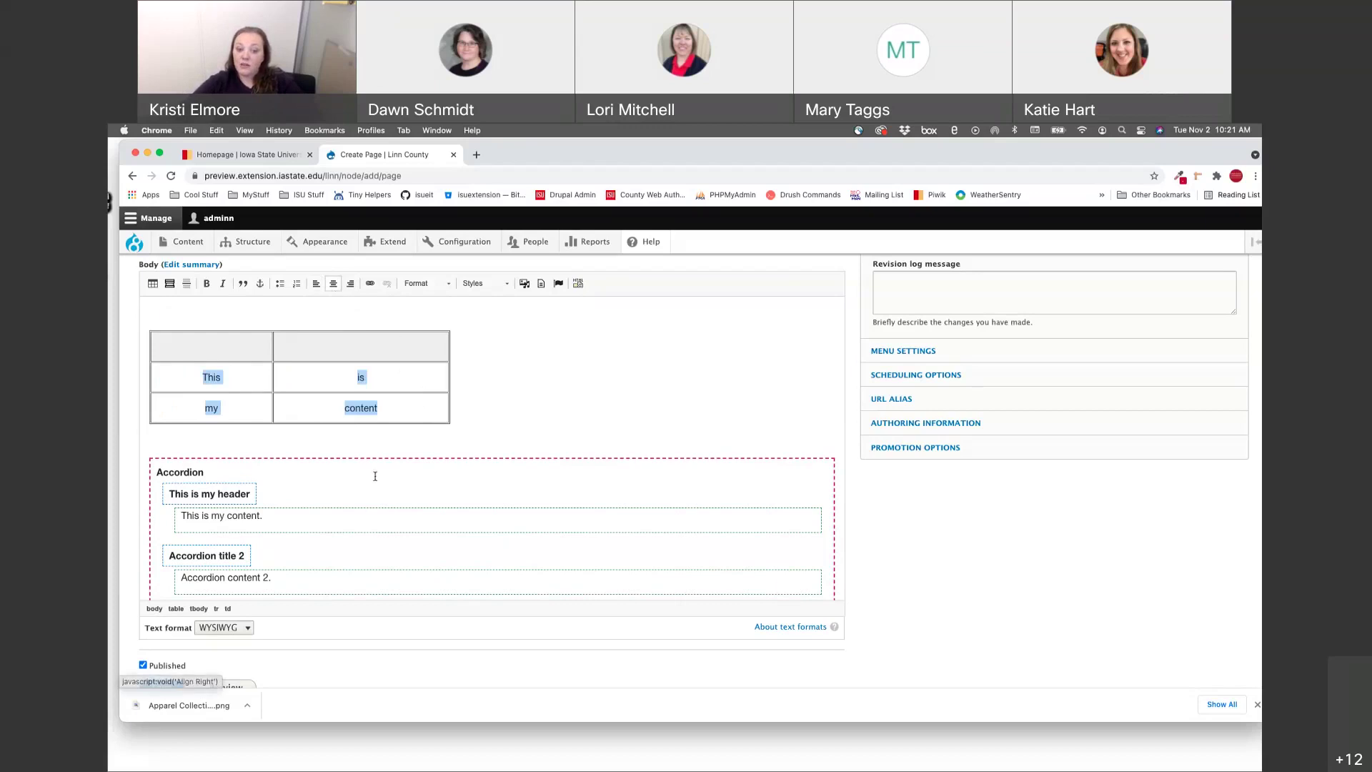
pyautogui.moveTo(267, 517); pyautogui.dragTo(183, 512)
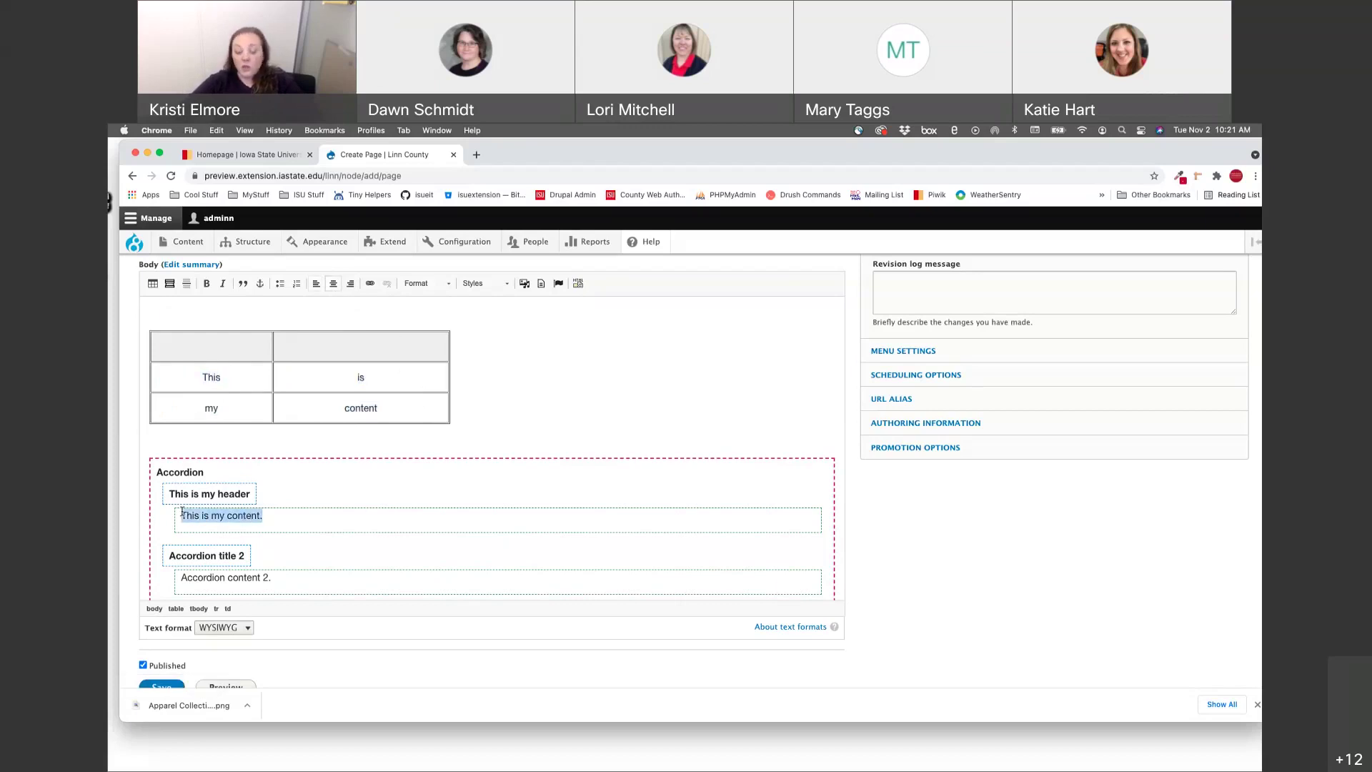
pyautogui.click(334, 284)
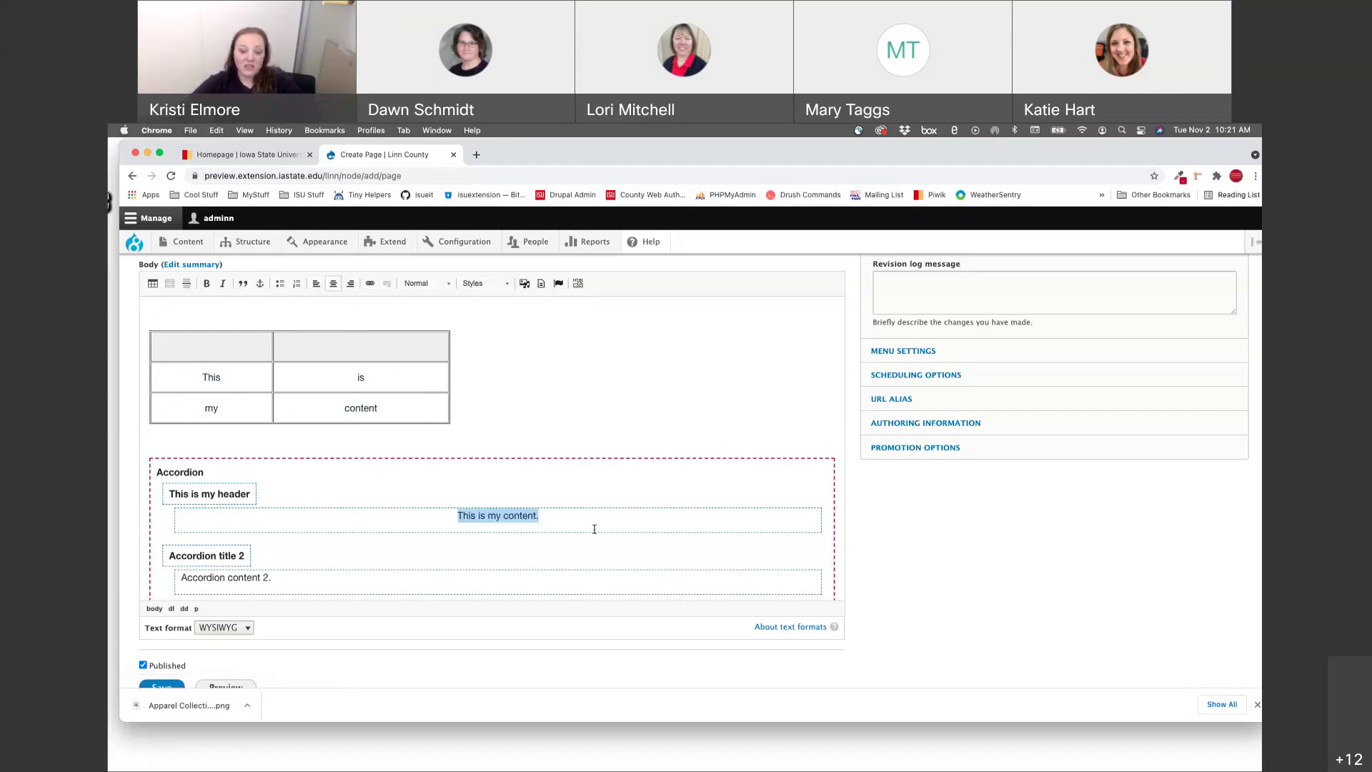
pyautogui.click(316, 283)
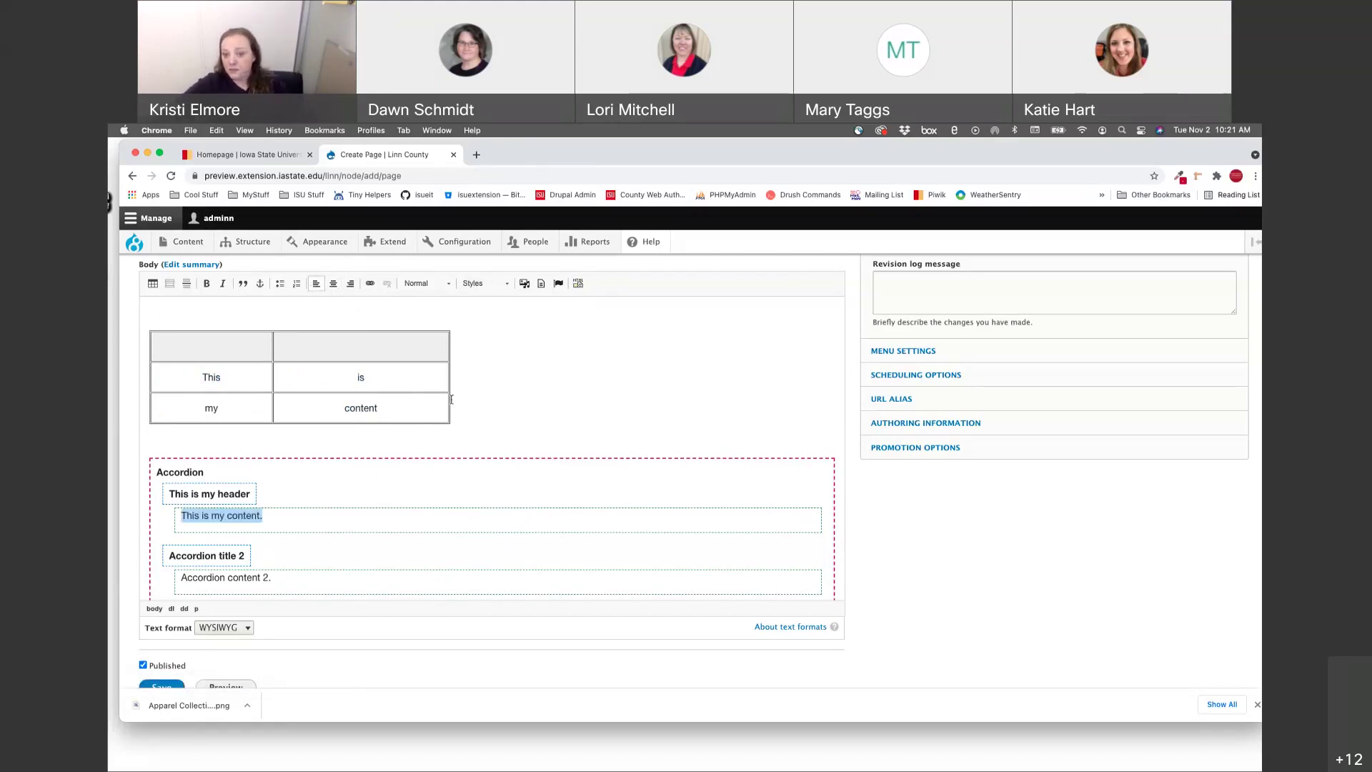
# - Select the word 'faff' below the accordion and start adding a link to it
pyautogui.scroll(-3, 451, 399)
pyautogui.scroll(-2, 451, 399)
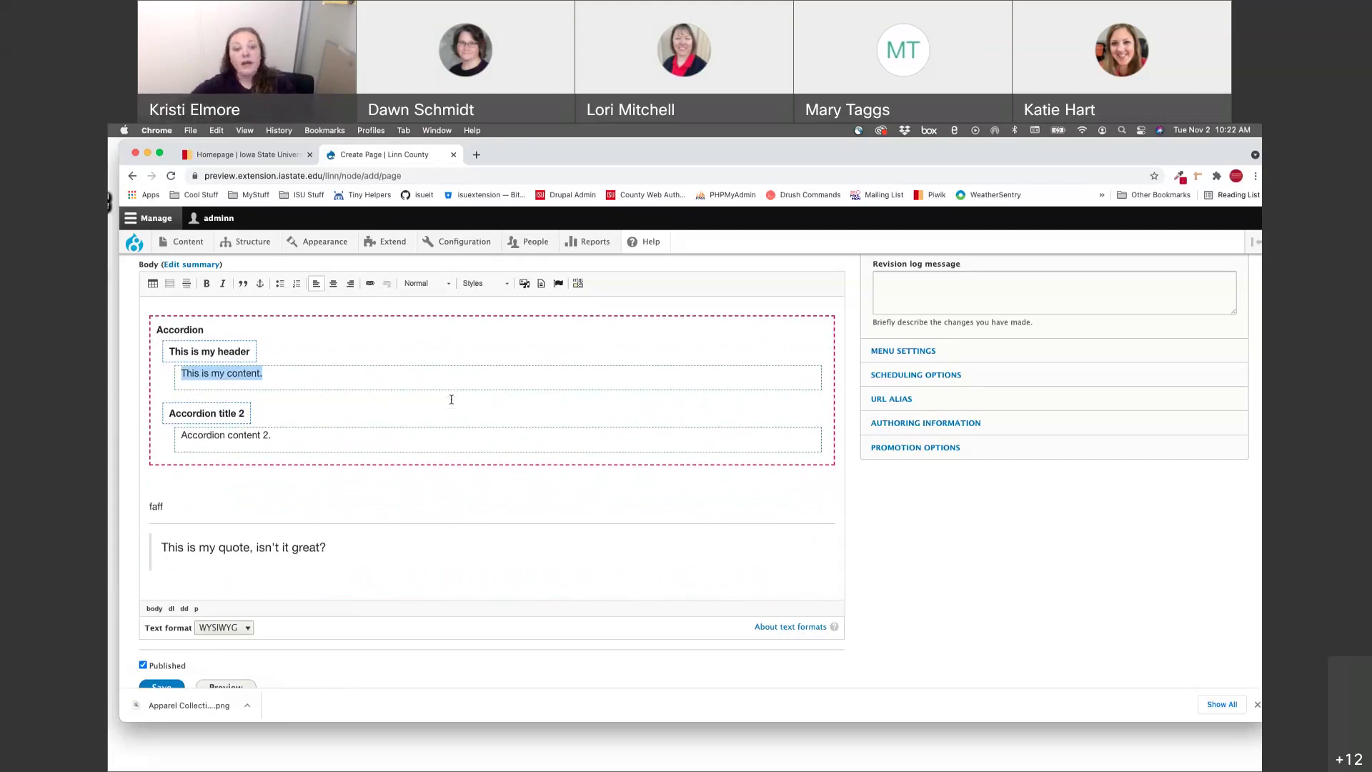
pyautogui.doubleClick(156, 506)
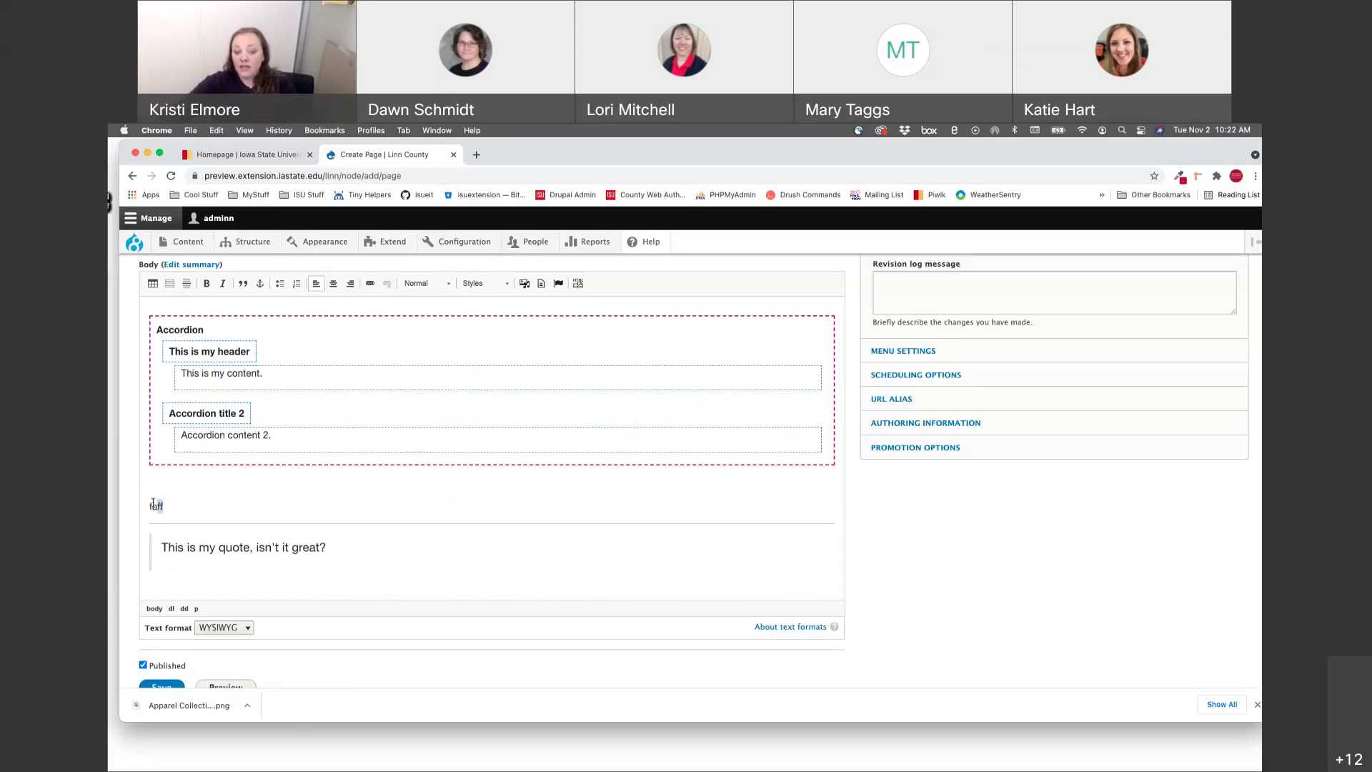
pyautogui.click(369, 284)
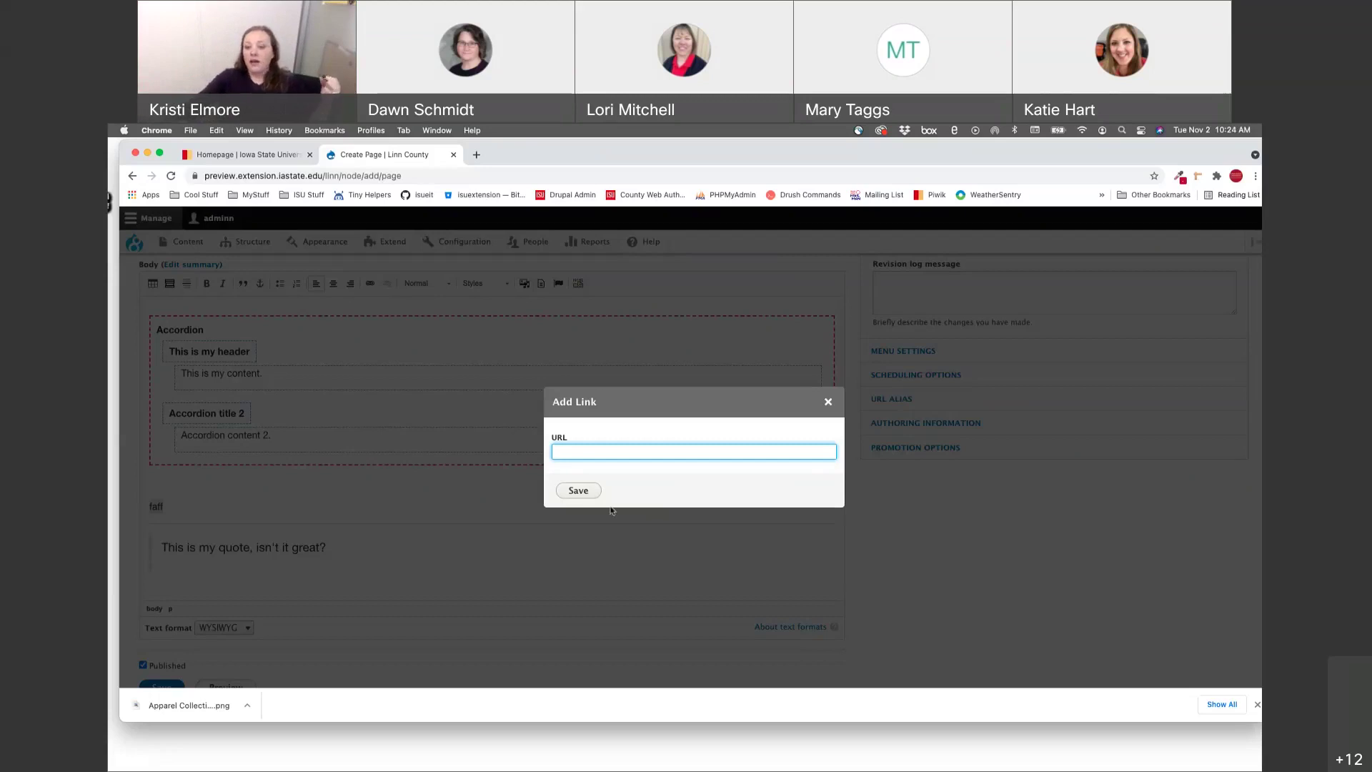
# - Link 'faff' to the suggested Facebook address and save the link
pyautogui.write('https://www.facebook.com/4hwashco/')
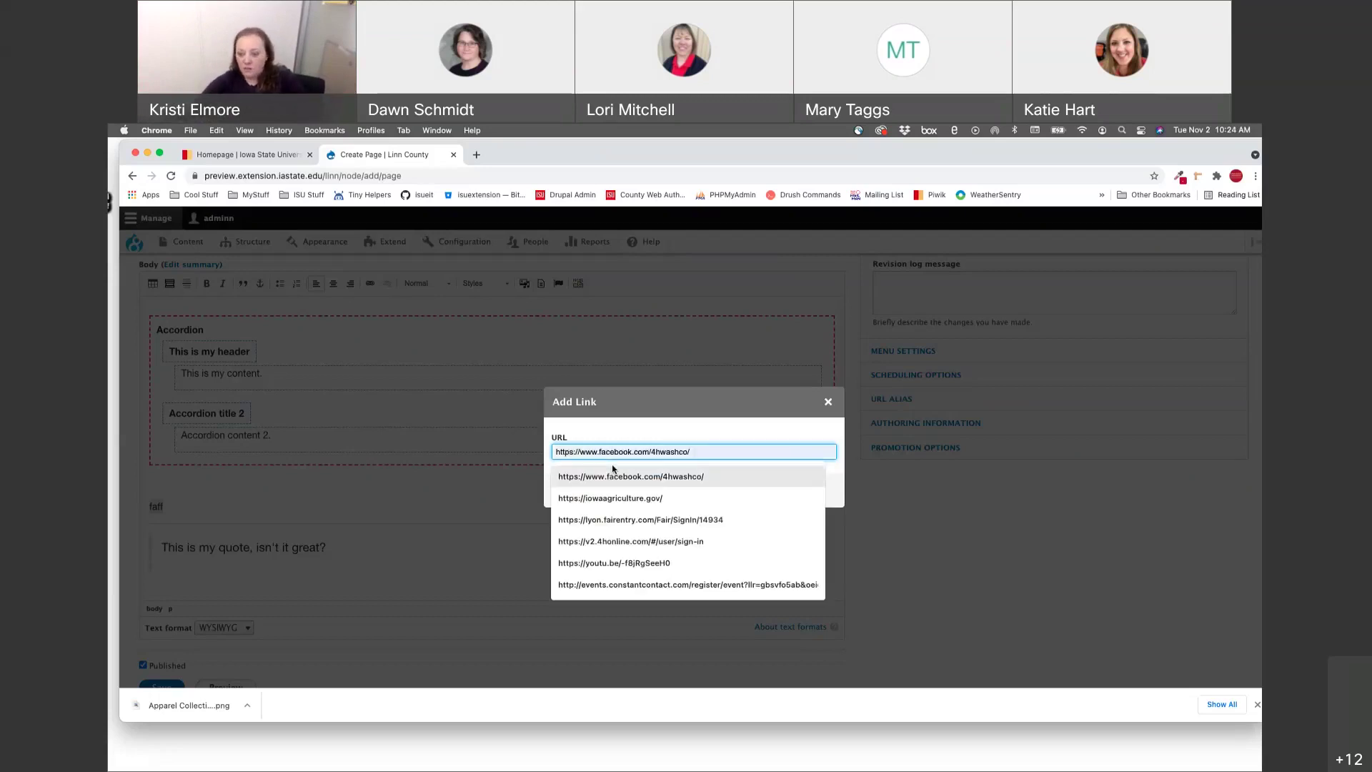
pyautogui.click(613, 474)
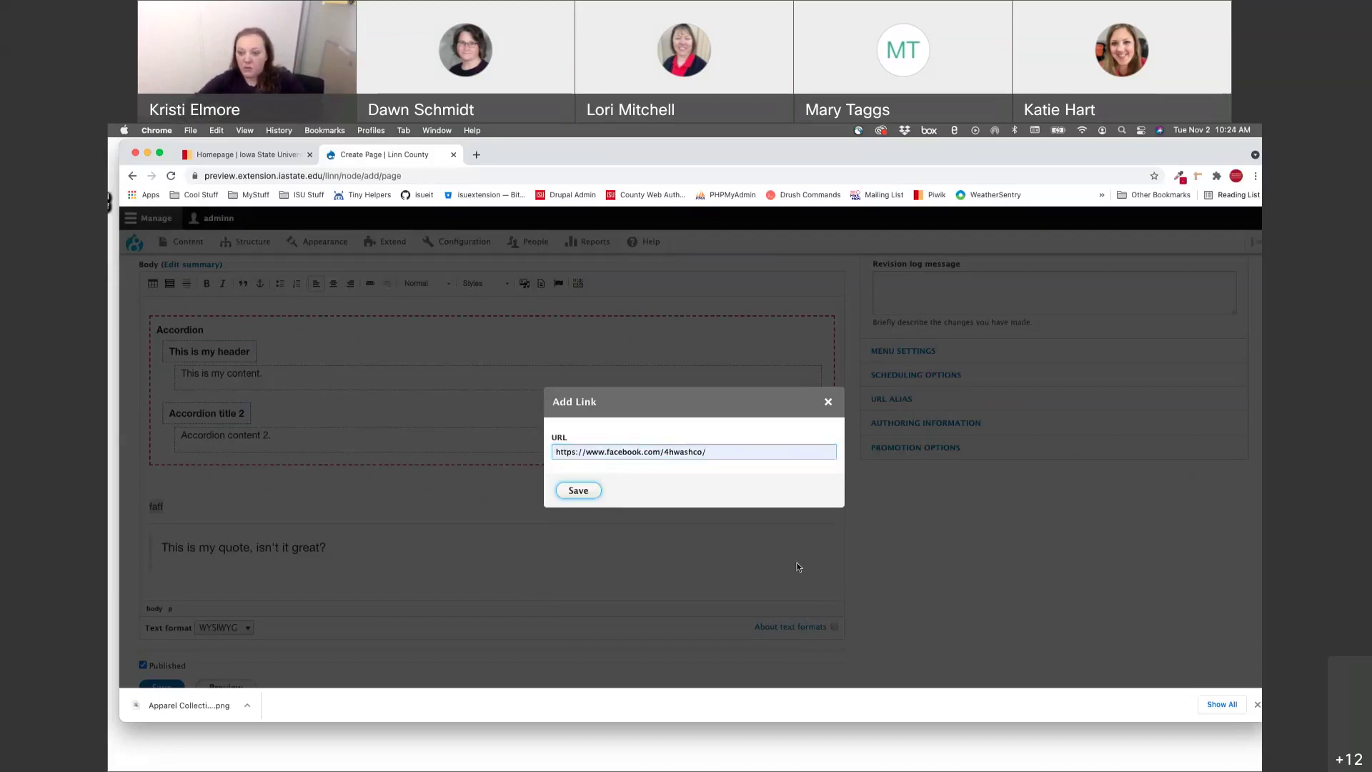
pyautogui.click(577, 493)
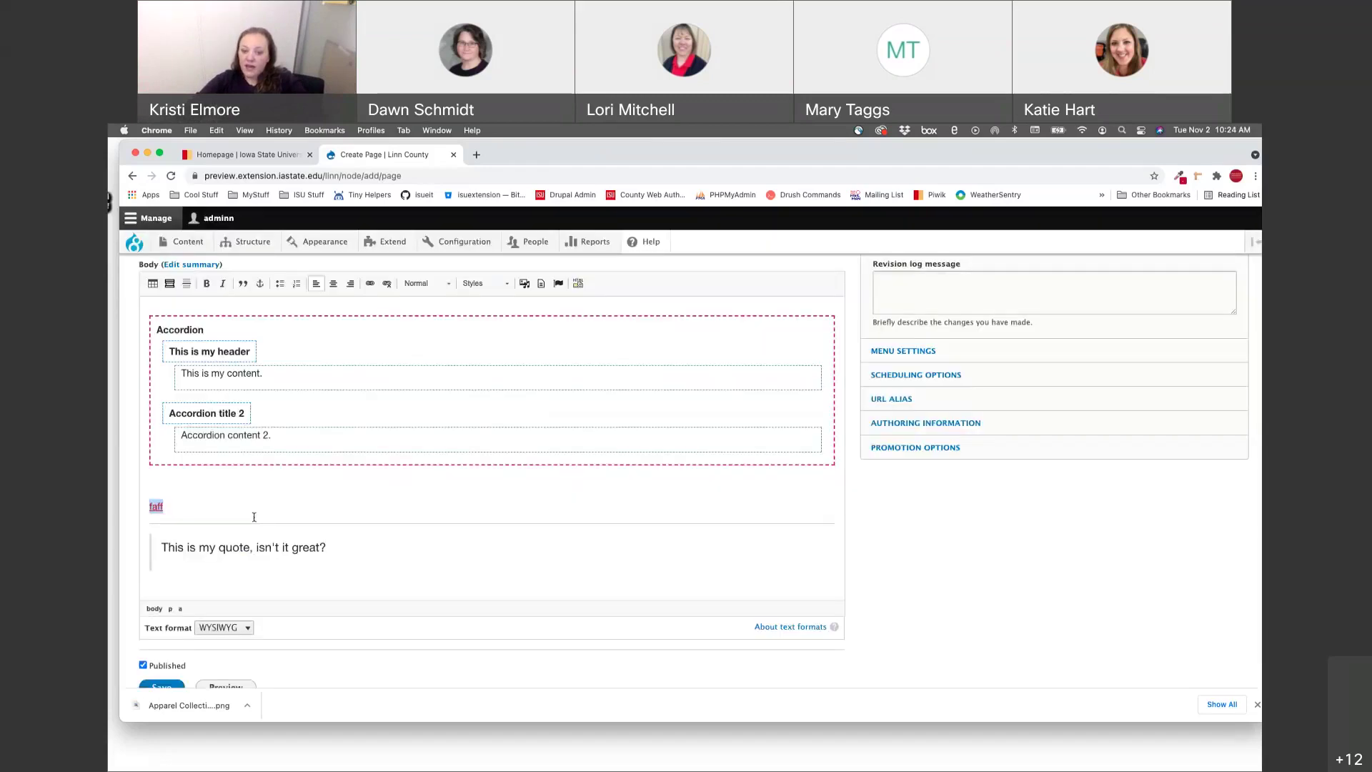
# - Unlink 'faff' again and move the cursor into the quote
pyautogui.doubleClick(154, 506)
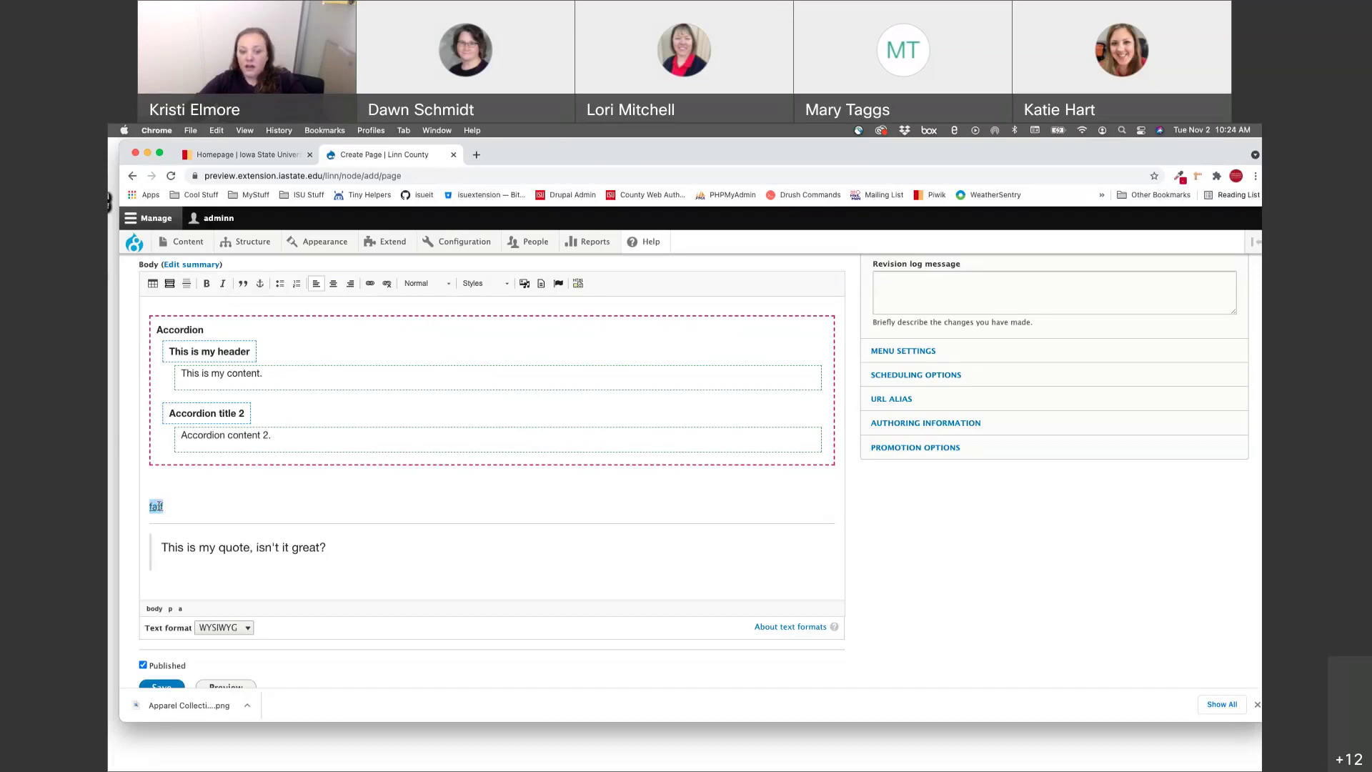
pyautogui.click(387, 285)
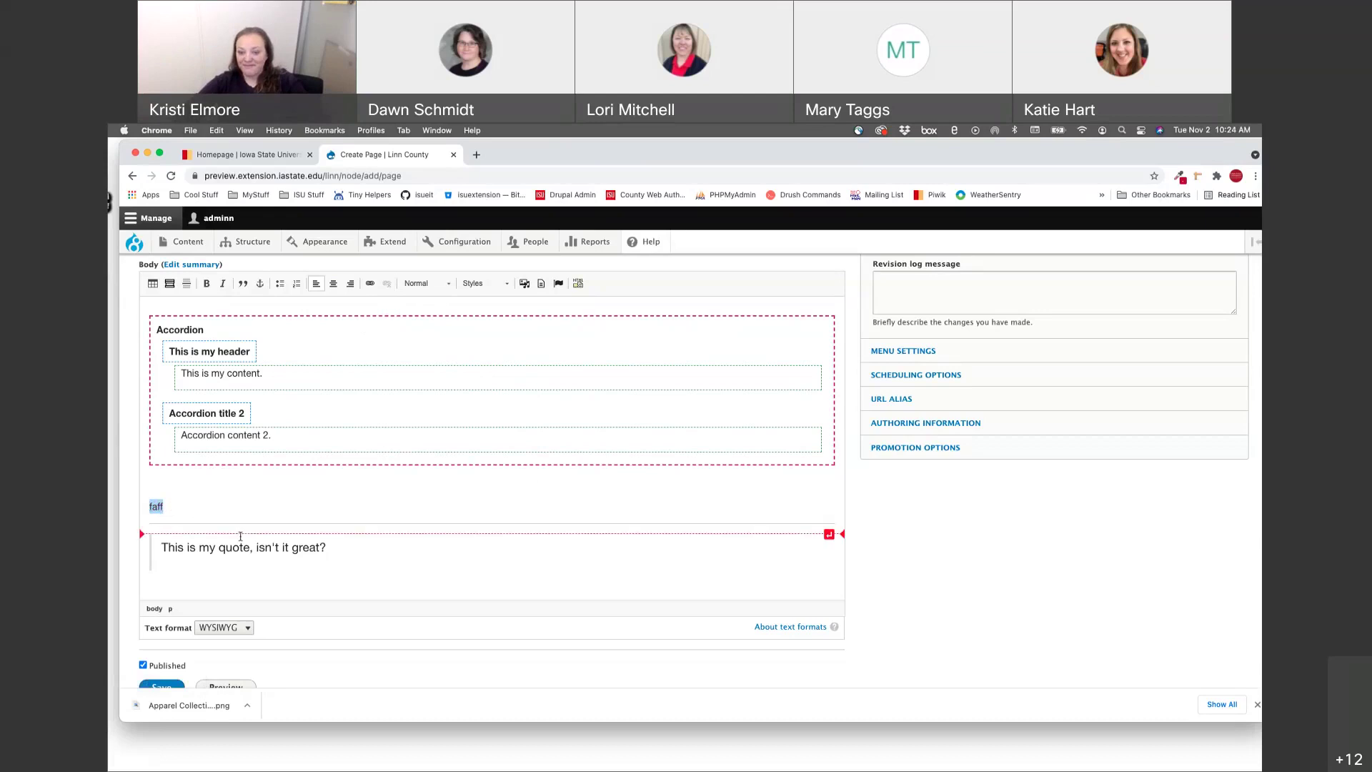
pyautogui.click(355, 554)
pyautogui.scroll(1, 355, 555)
pyautogui.scroll(3, 355, 554)
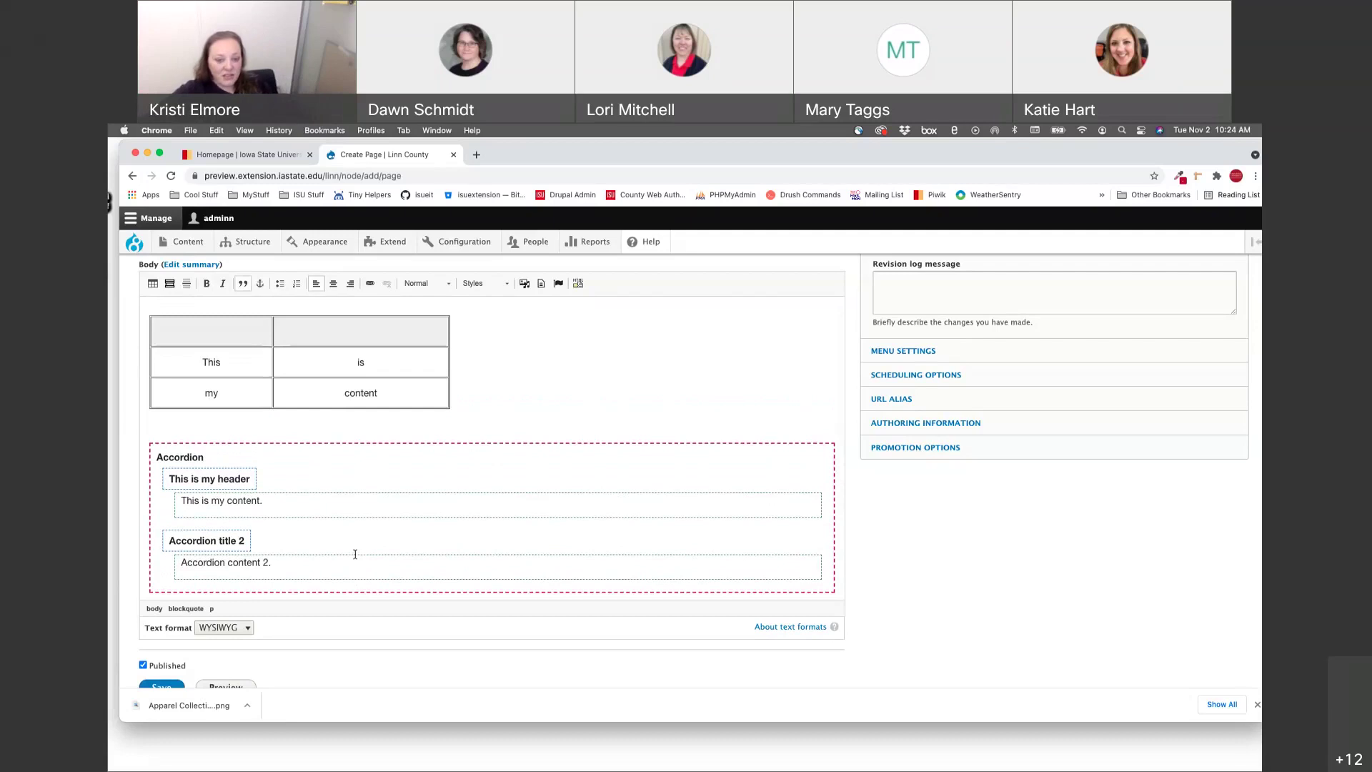
pyautogui.scroll(3, 355, 555)
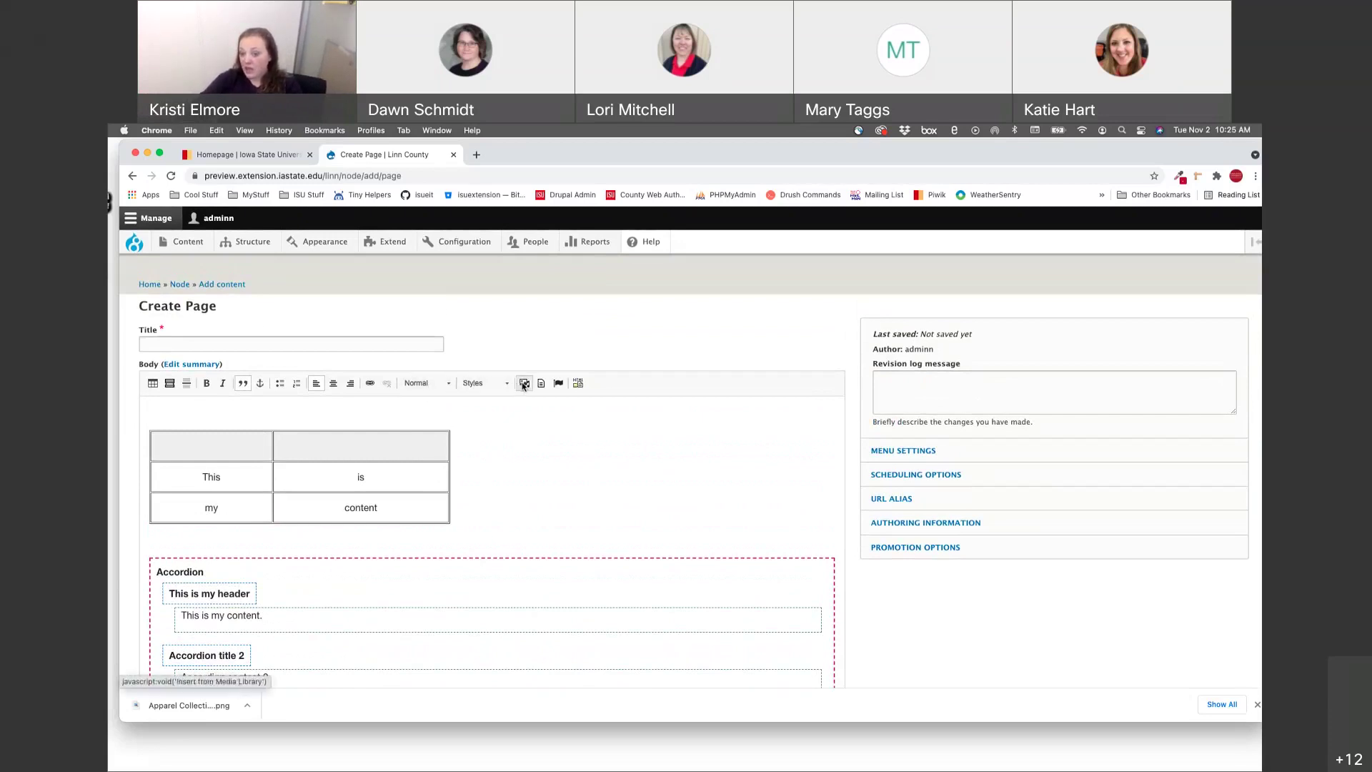
pyautogui.click(438, 388)
pyautogui.click(437, 387)
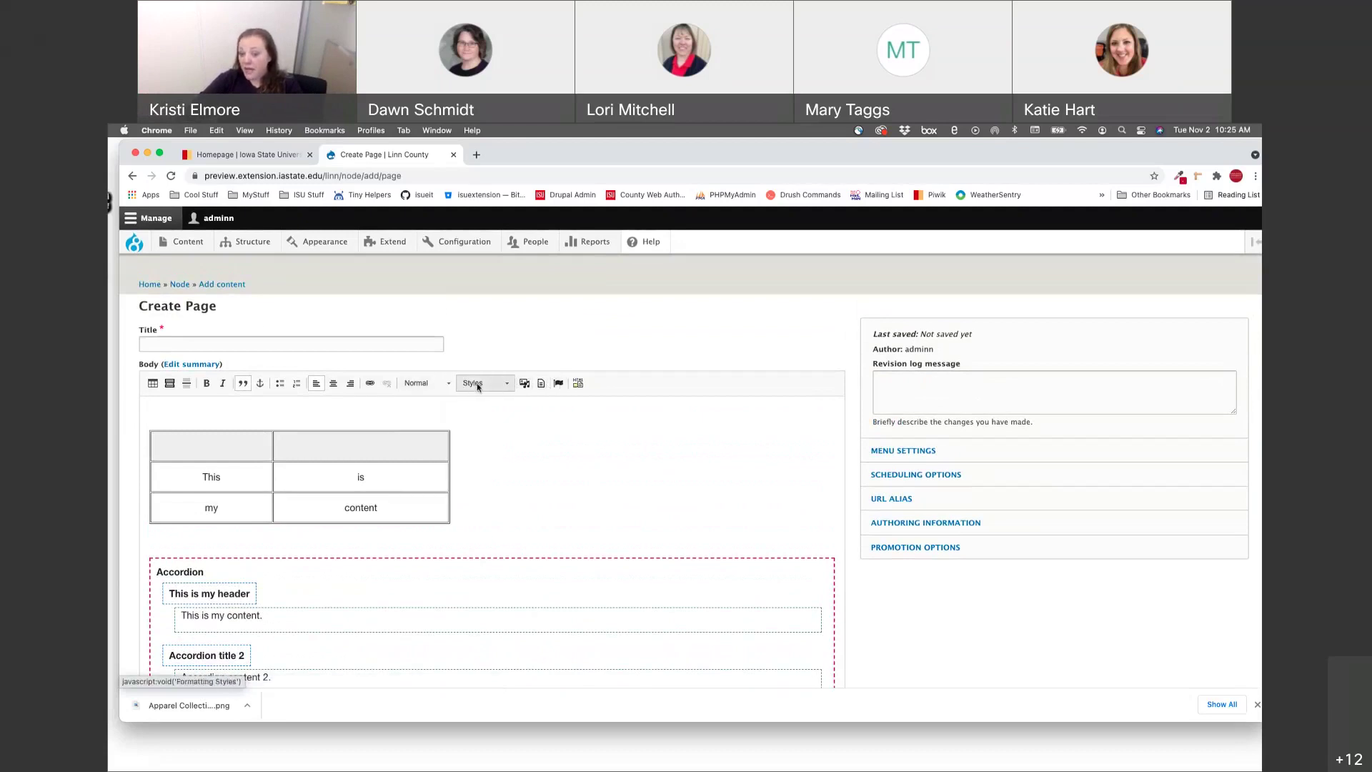
pyautogui.click(482, 386)
pyautogui.click(483, 386)
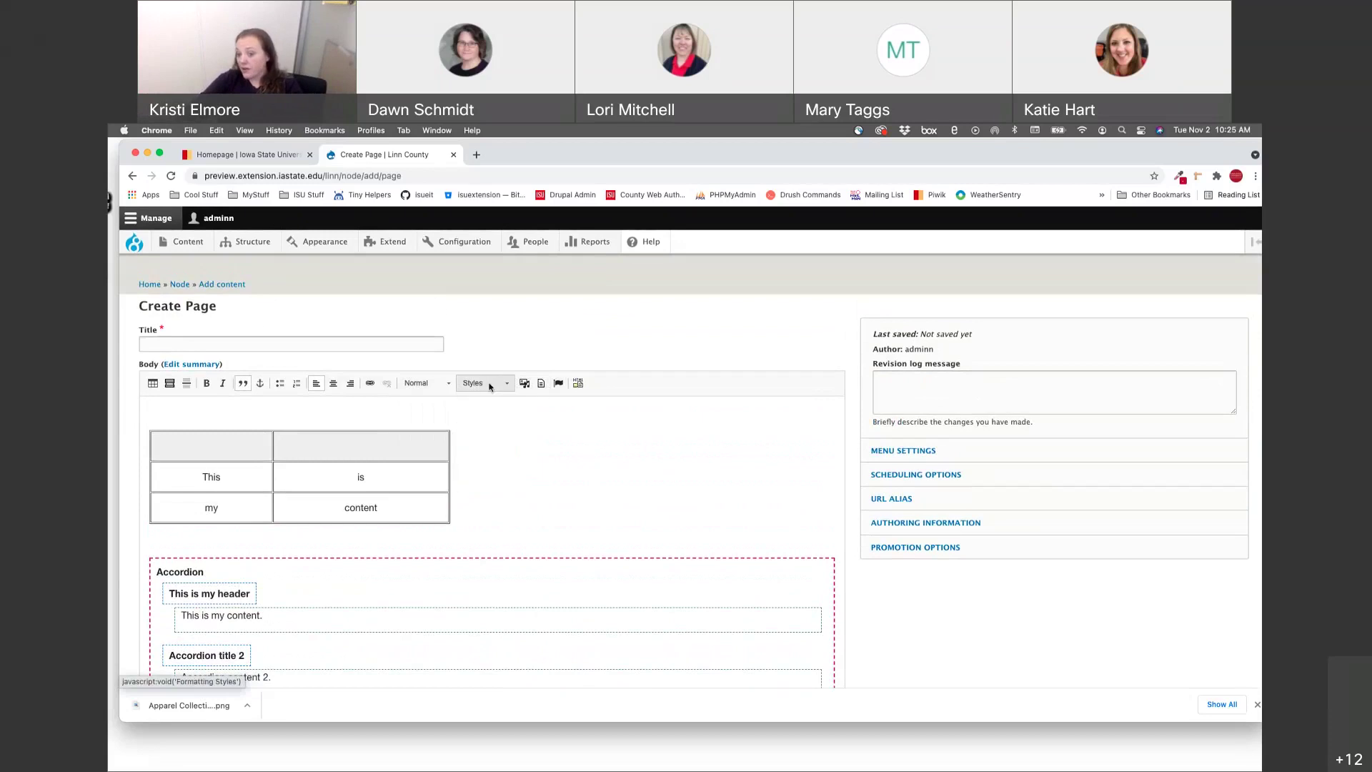
pyautogui.click(541, 386)
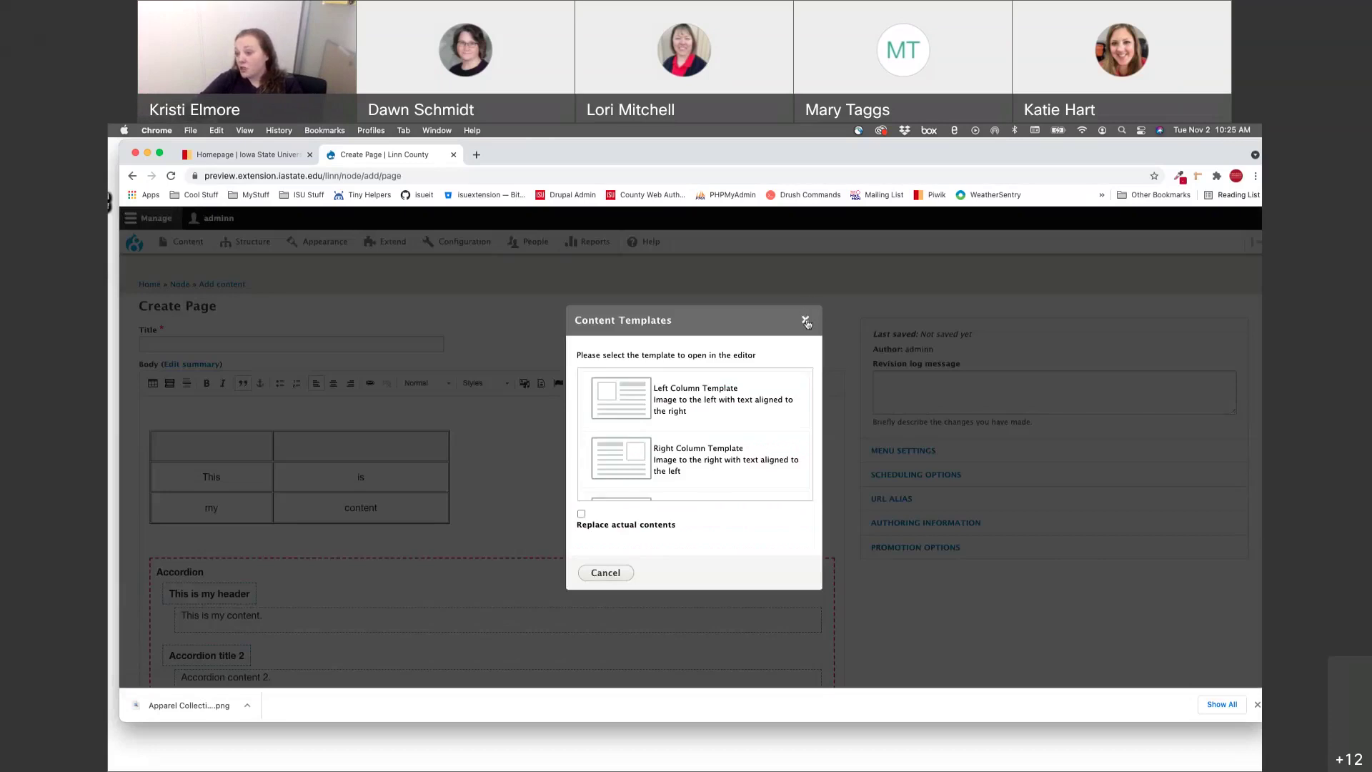
pyautogui.click(805, 320)
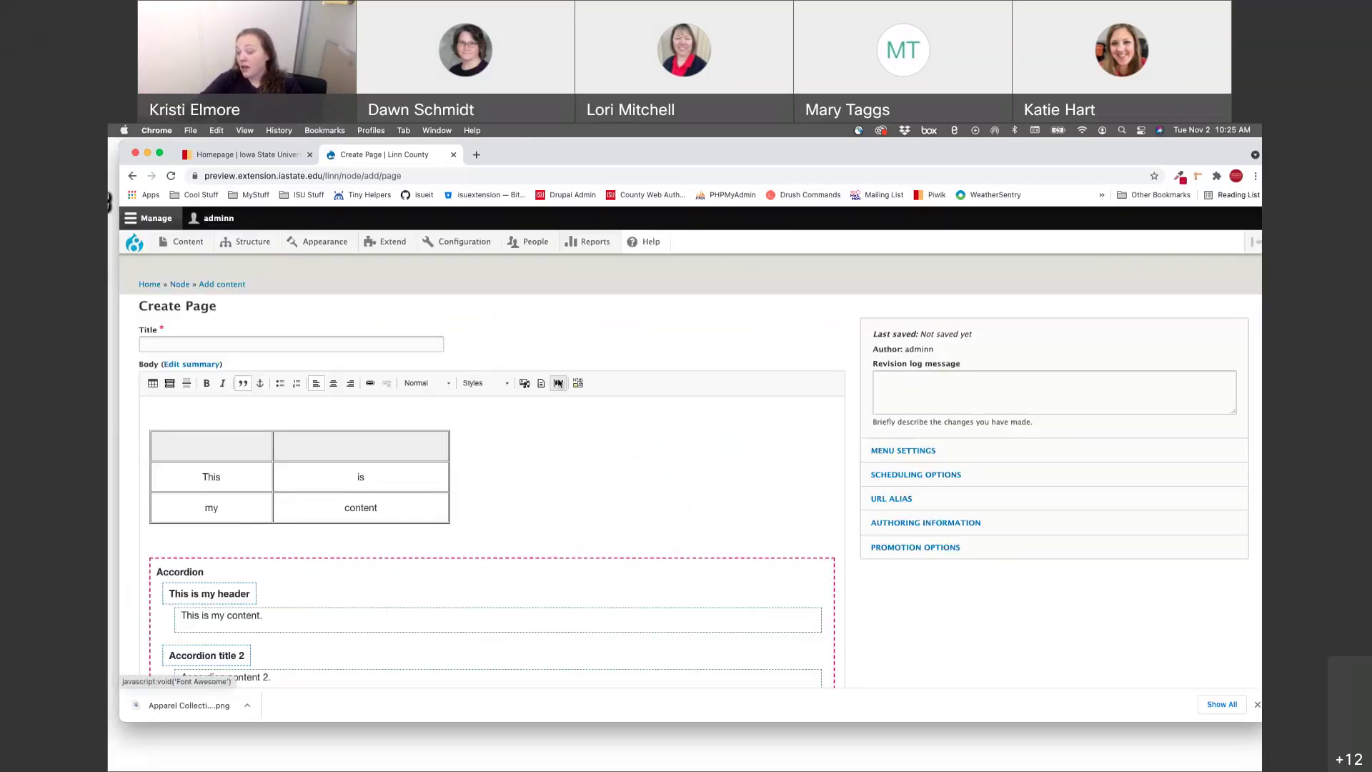
pyautogui.click(559, 383)
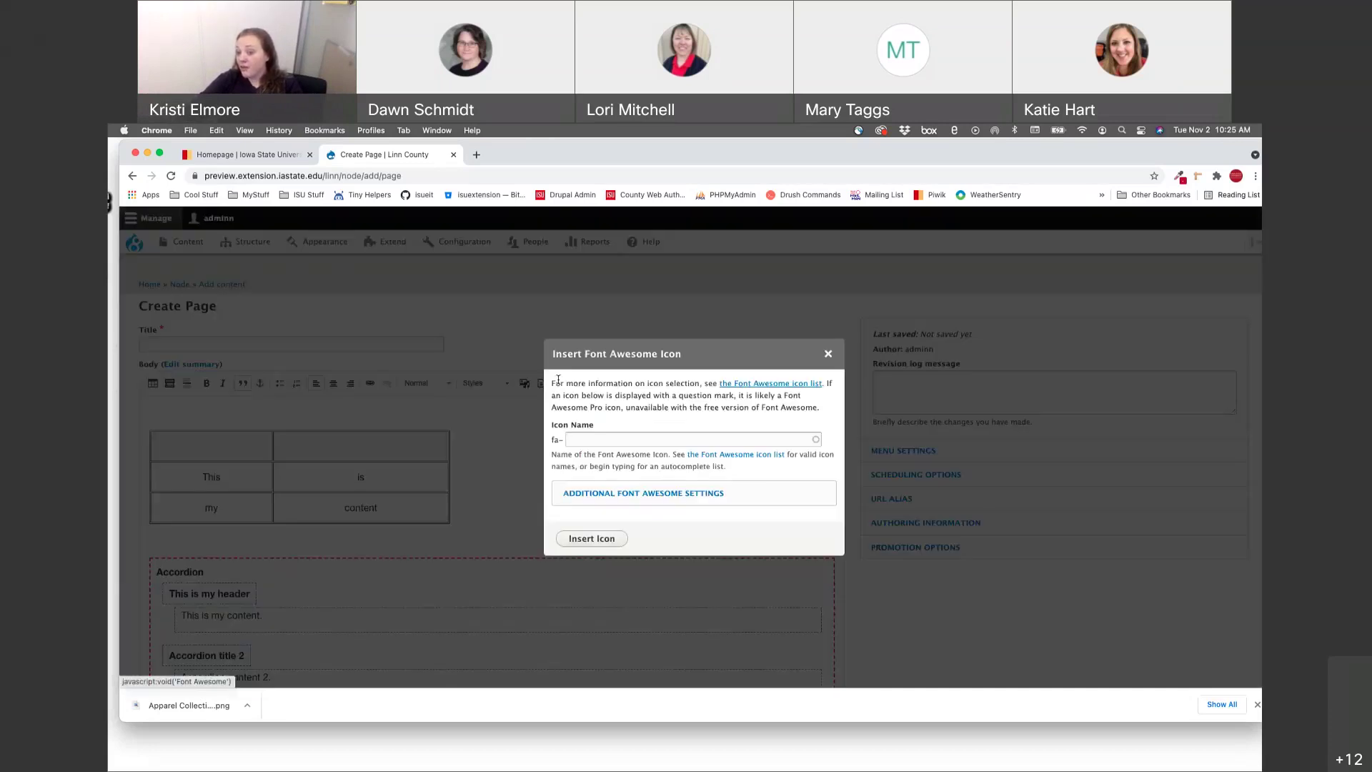
pyautogui.click(828, 354)
pyautogui.click(578, 385)
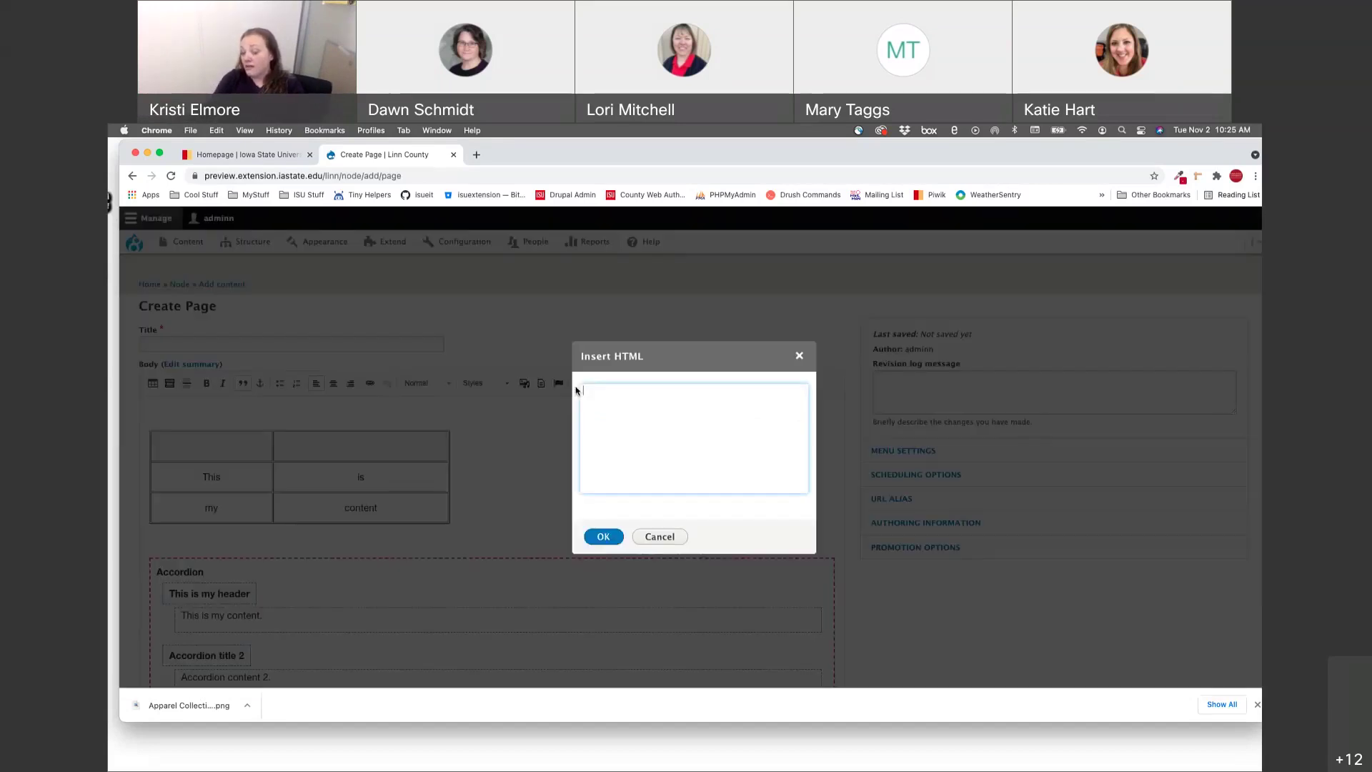
pyautogui.click(799, 357)
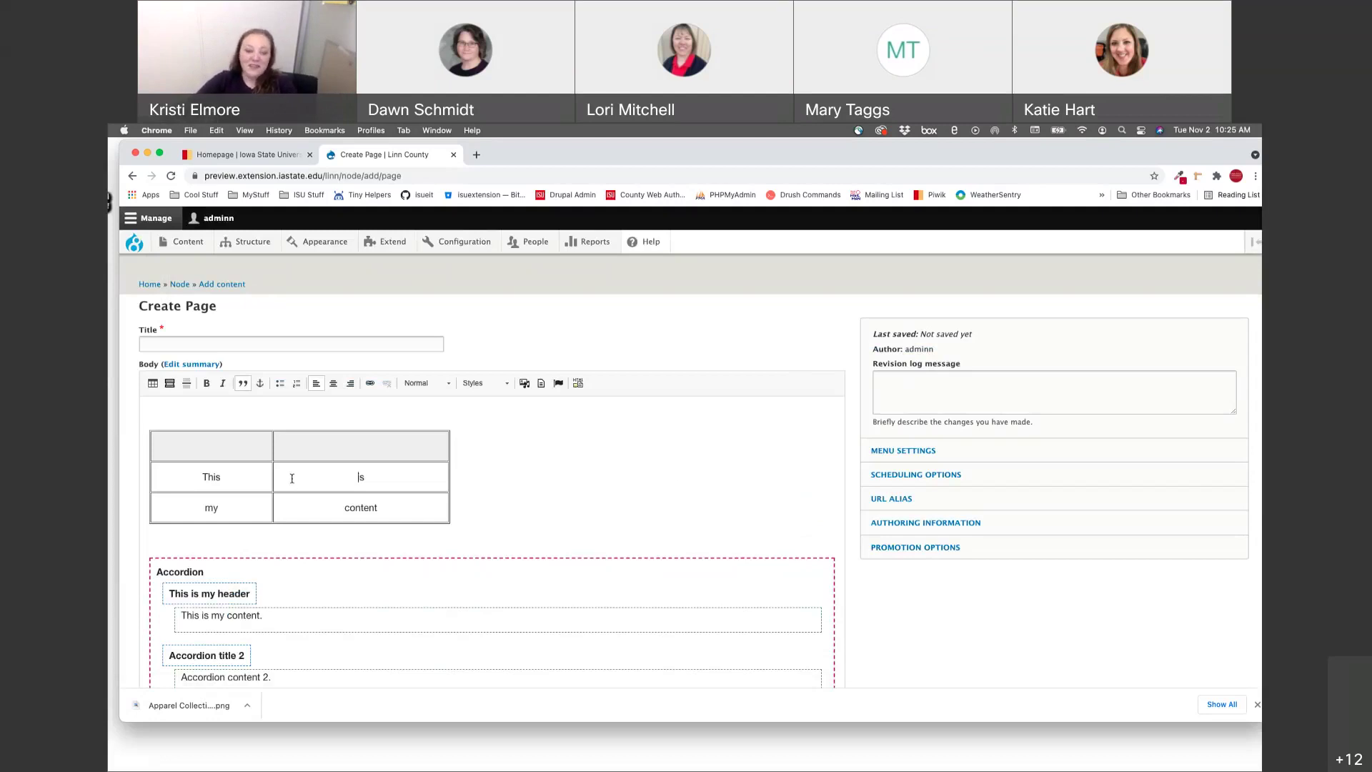
pyautogui.click(263, 478)
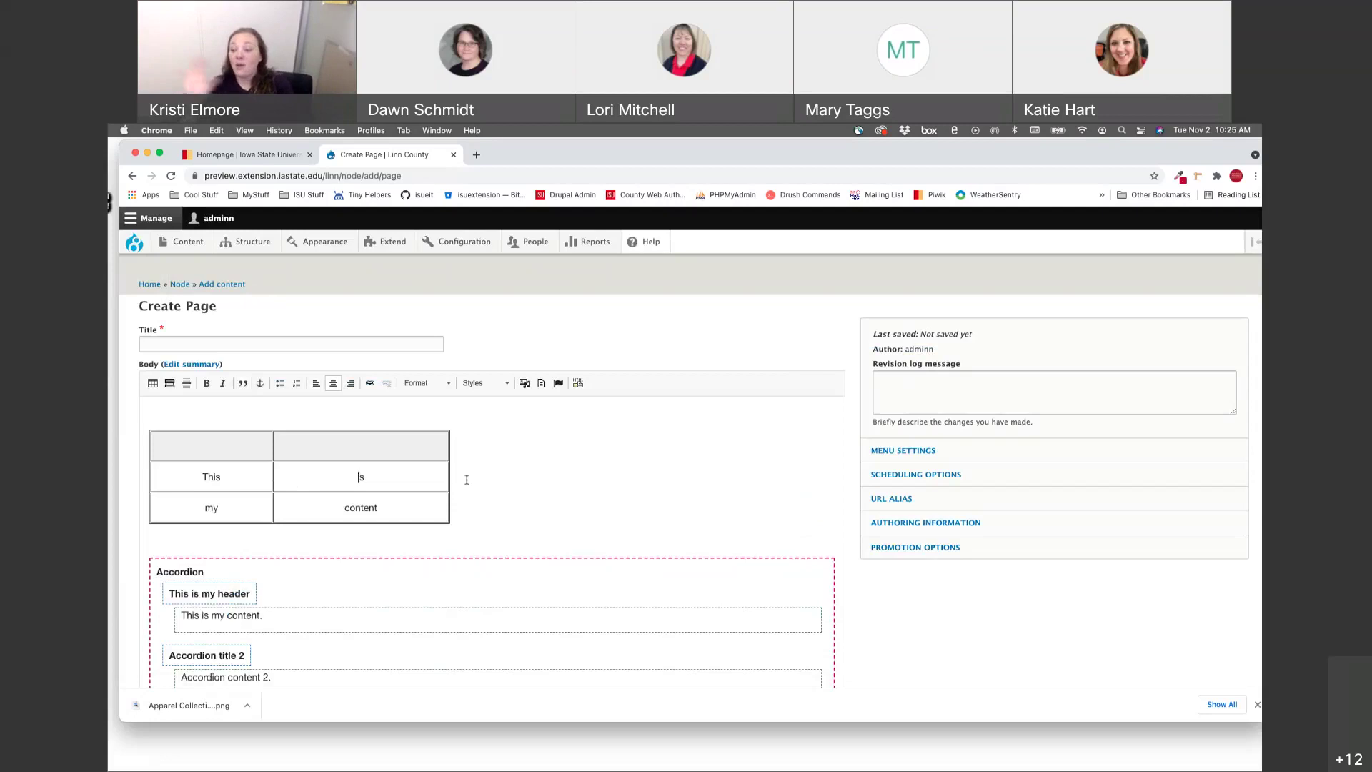